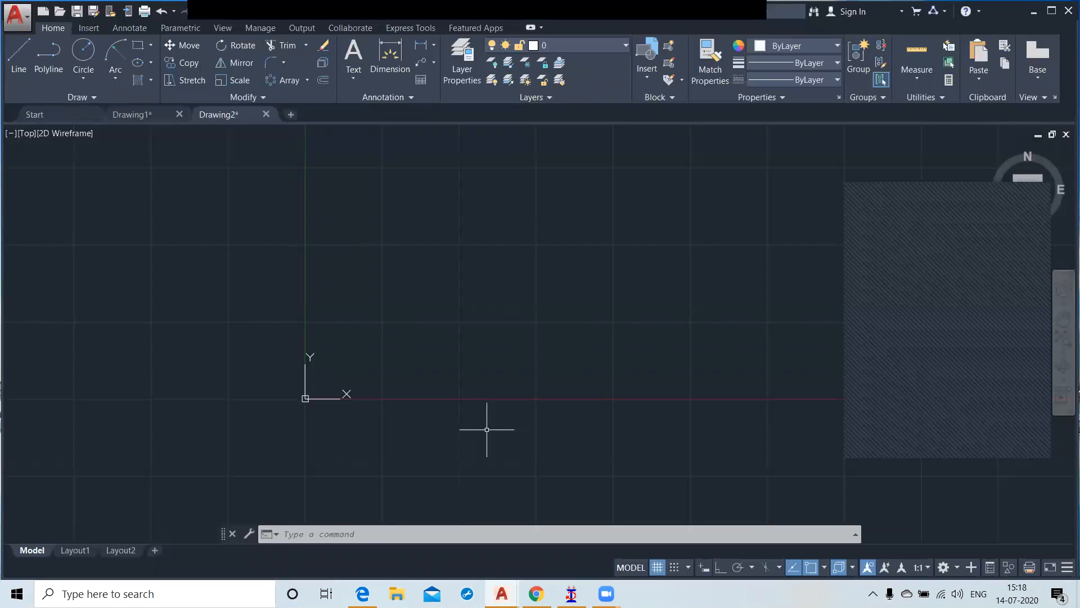
Step: Turn on Ortho mode while starting a line, and abandon the unfinished line
left_click(21, 68)
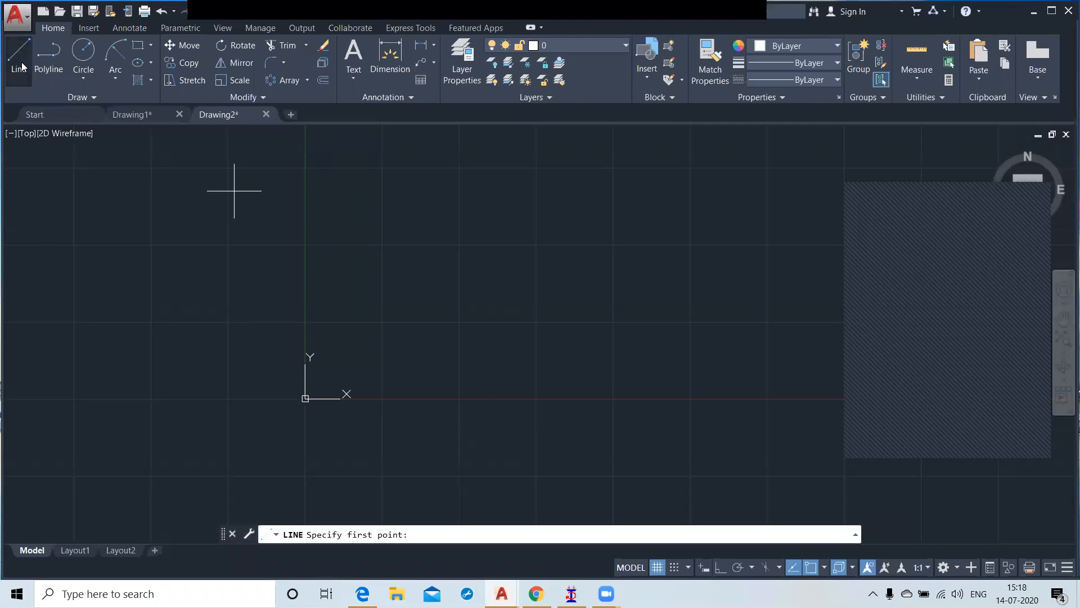
left_click(496, 371)
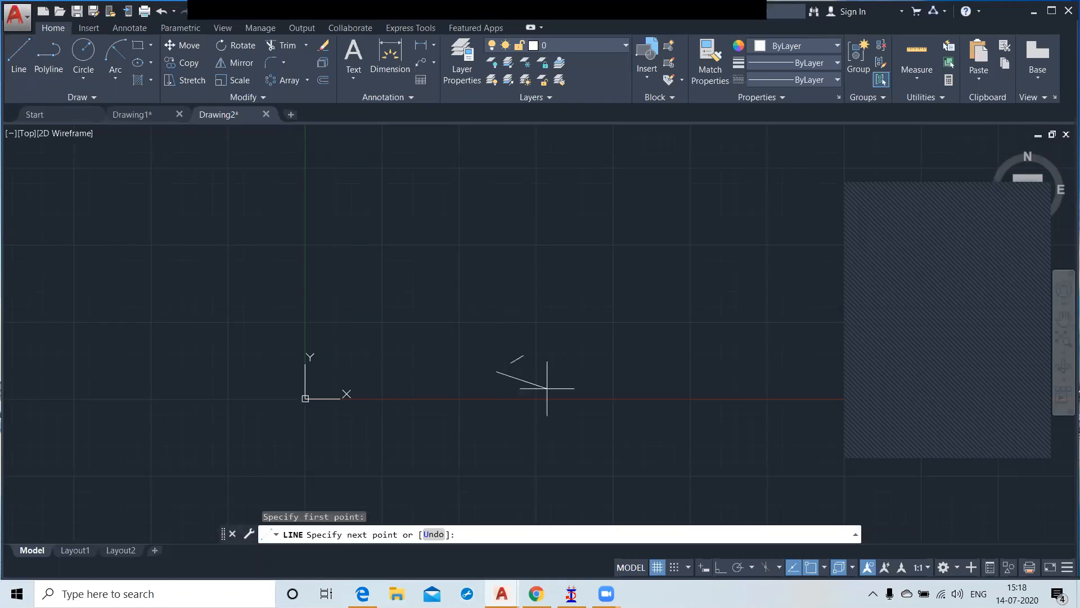
left_click(717, 572)
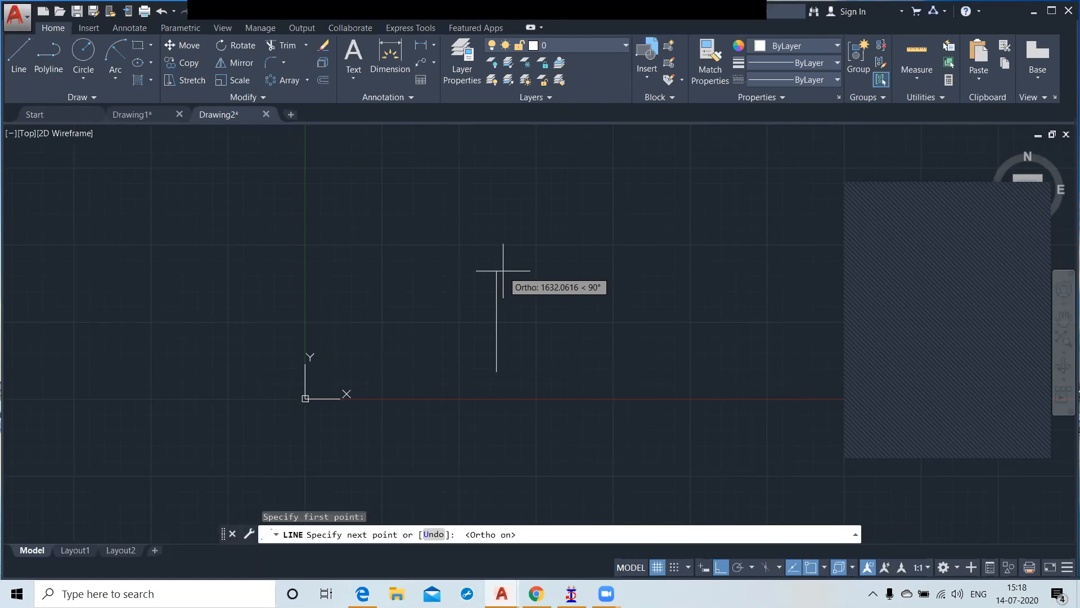
key("Escape")
Step: Set the drawing units to Architectural length with 0'-0" precision and the insertion scale to Inches
type("un")
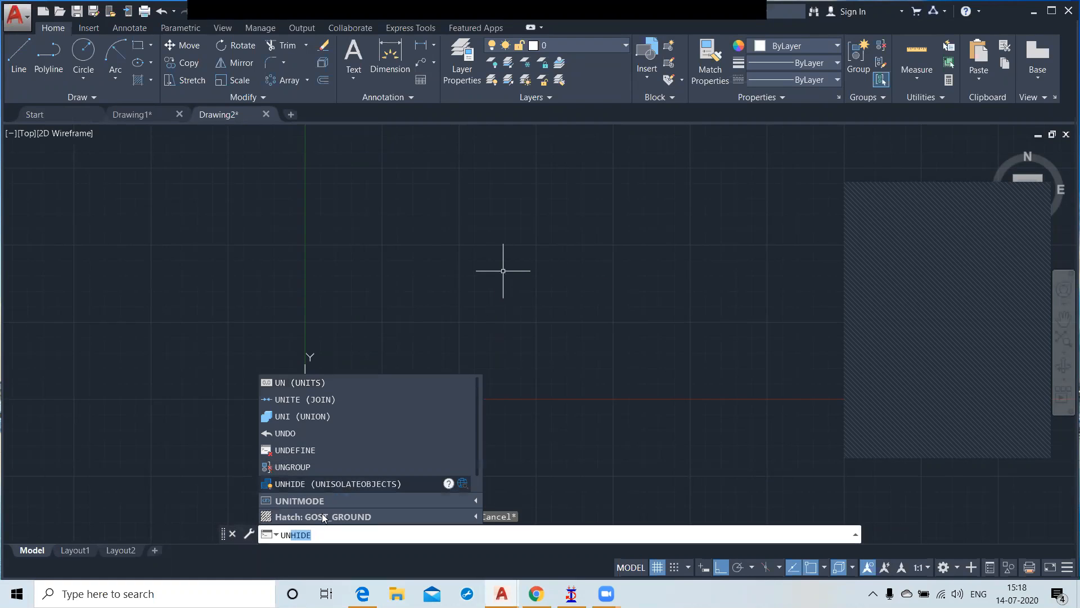
left_click(311, 382)
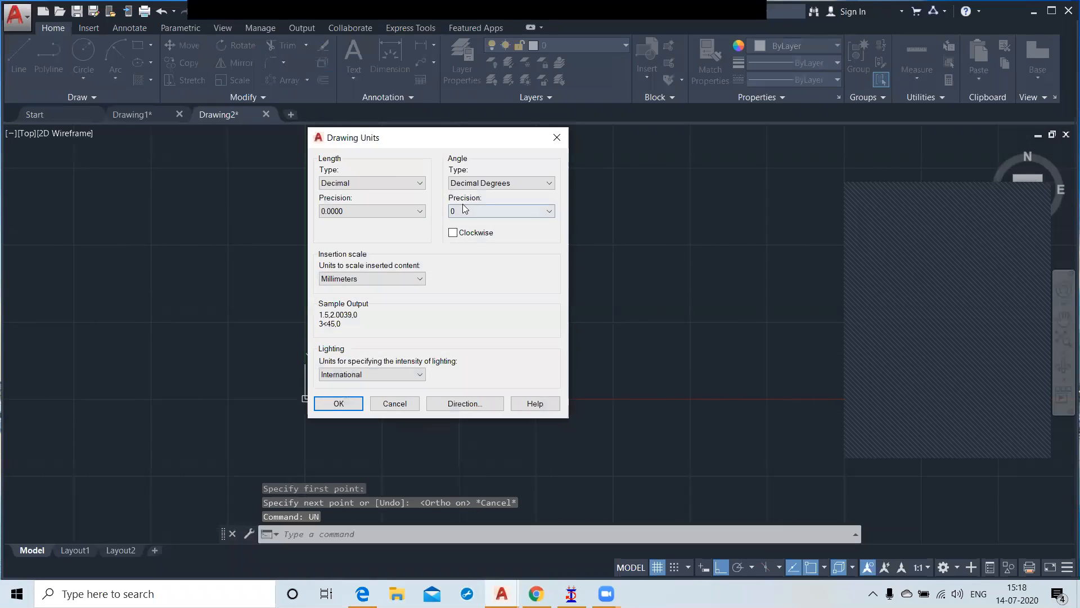
left_click(363, 182)
left_click(362, 194)
left_click(363, 212)
left_click(360, 220)
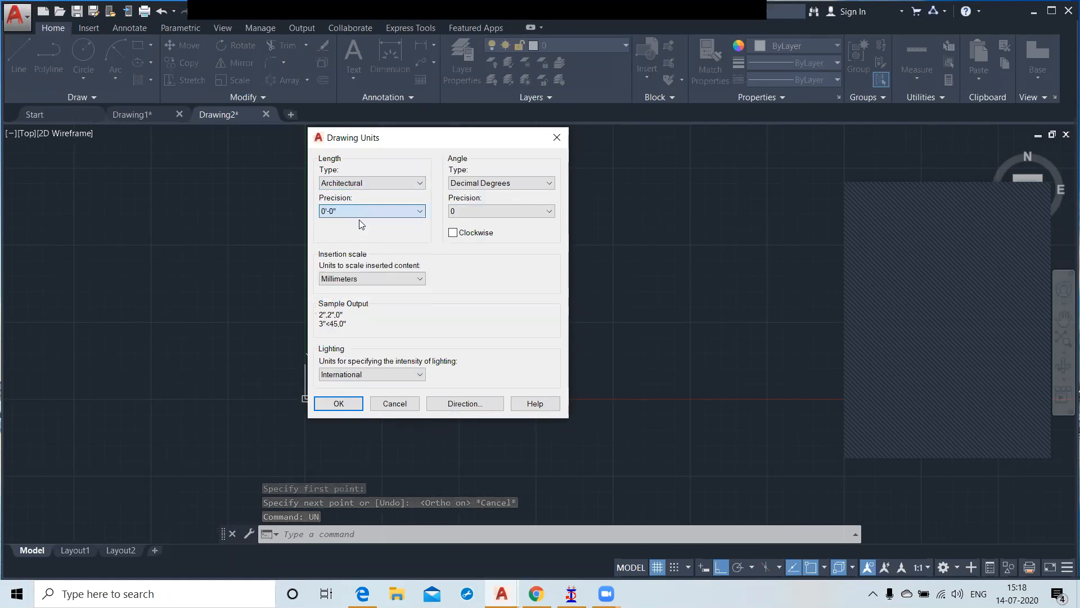
left_click(366, 280)
left_click(360, 300)
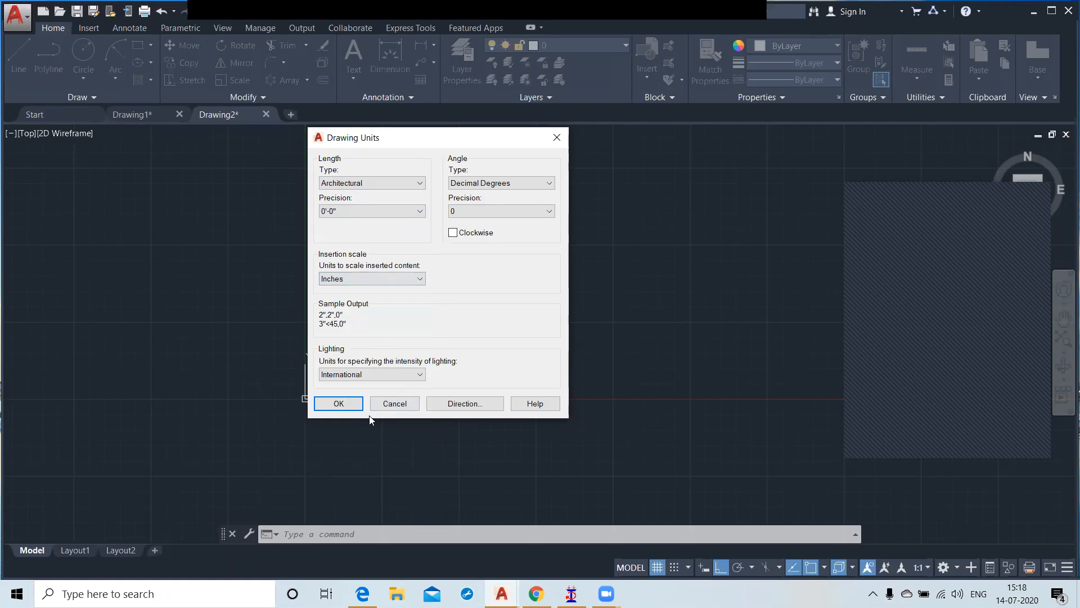
left_click(340, 403)
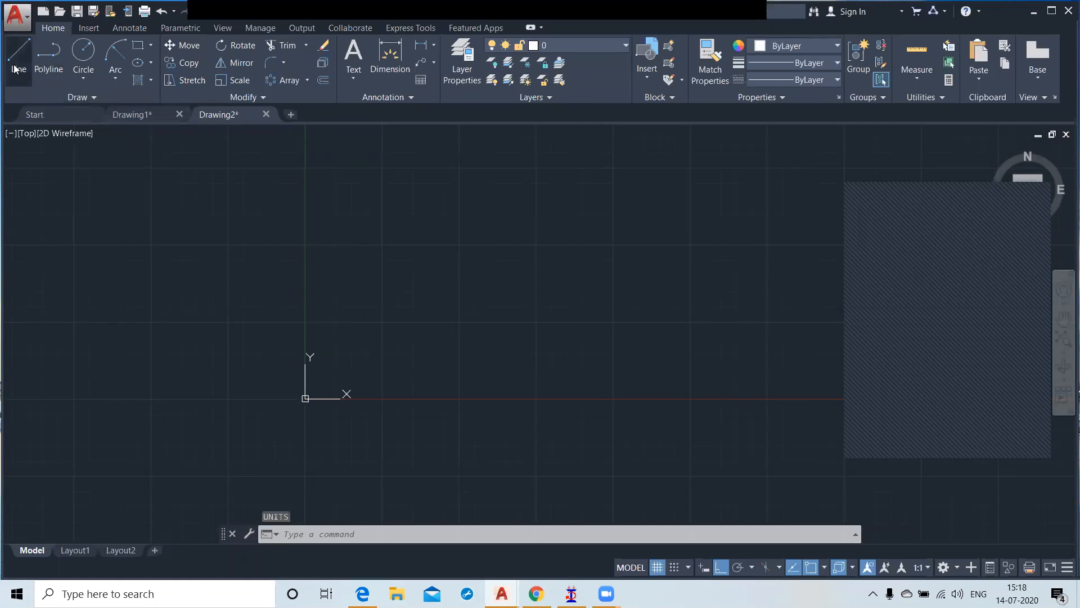
Step: Draw a vertical line 3 inches long upward from a point right of the origin, and end the Line command
left_click(19, 56)
left_click(466, 328)
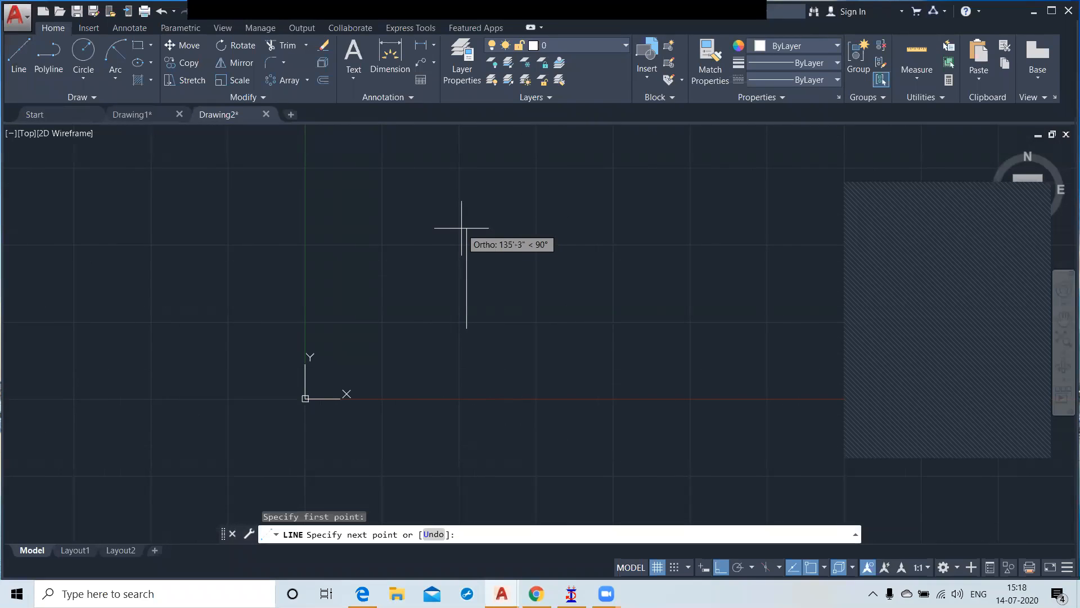
type("3")
key("Return")
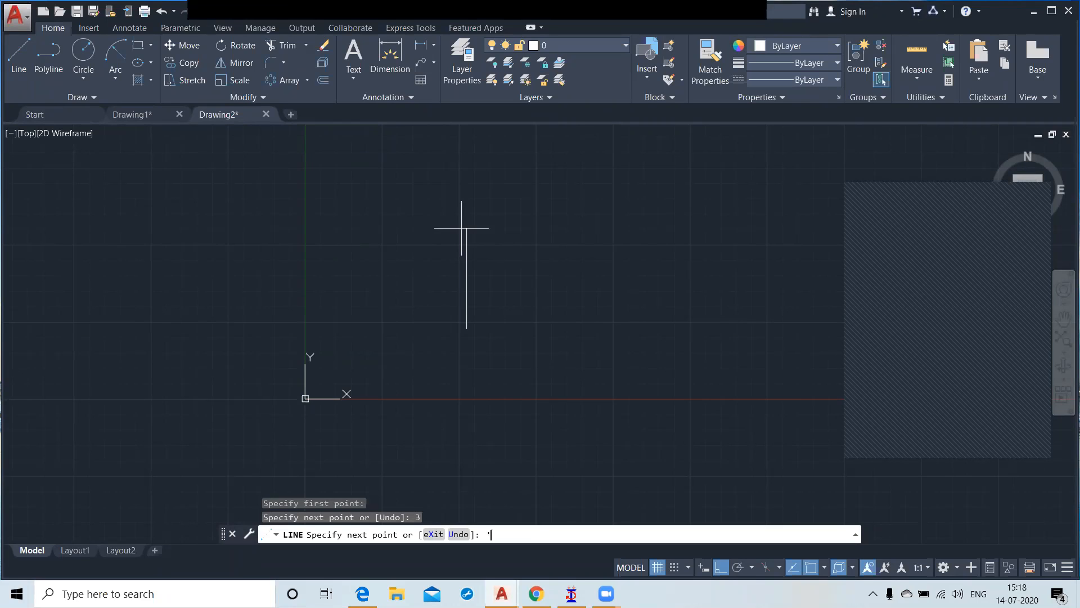
key("BackSpace")
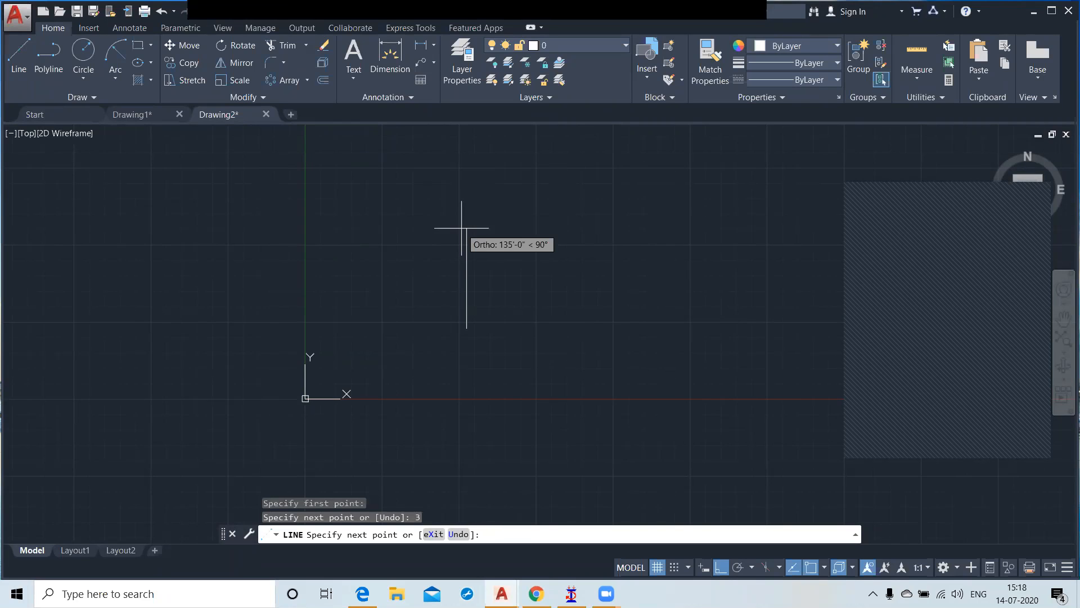
key("Escape")
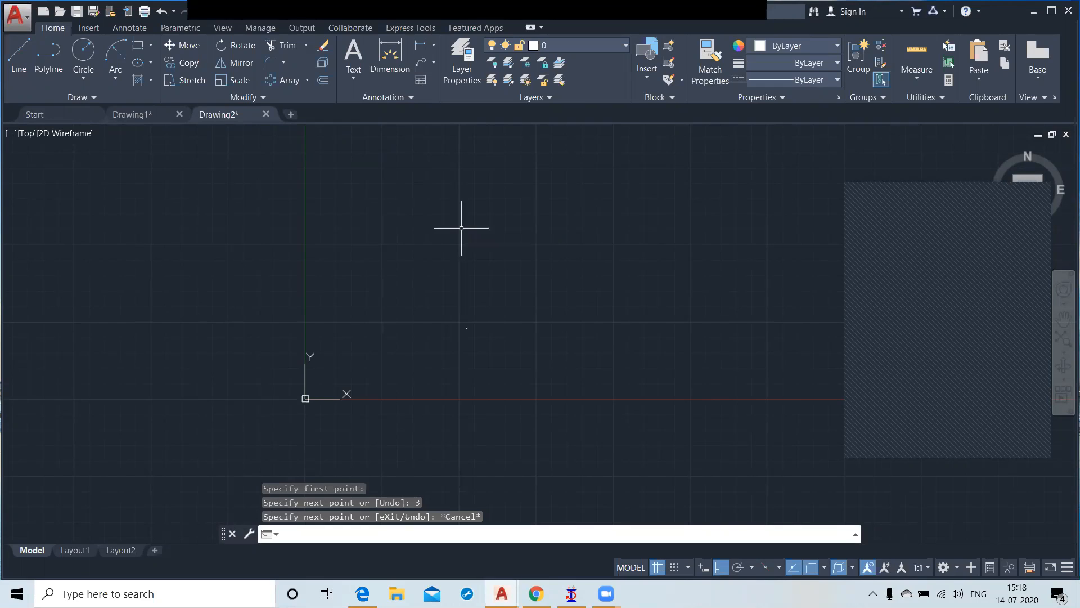
type("3")
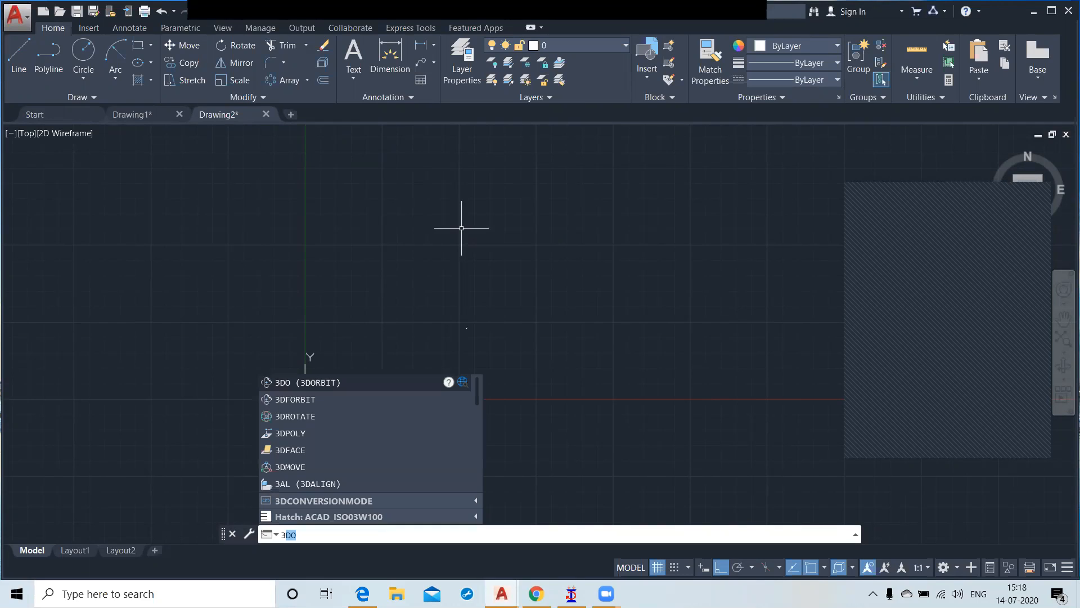
key("Escape")
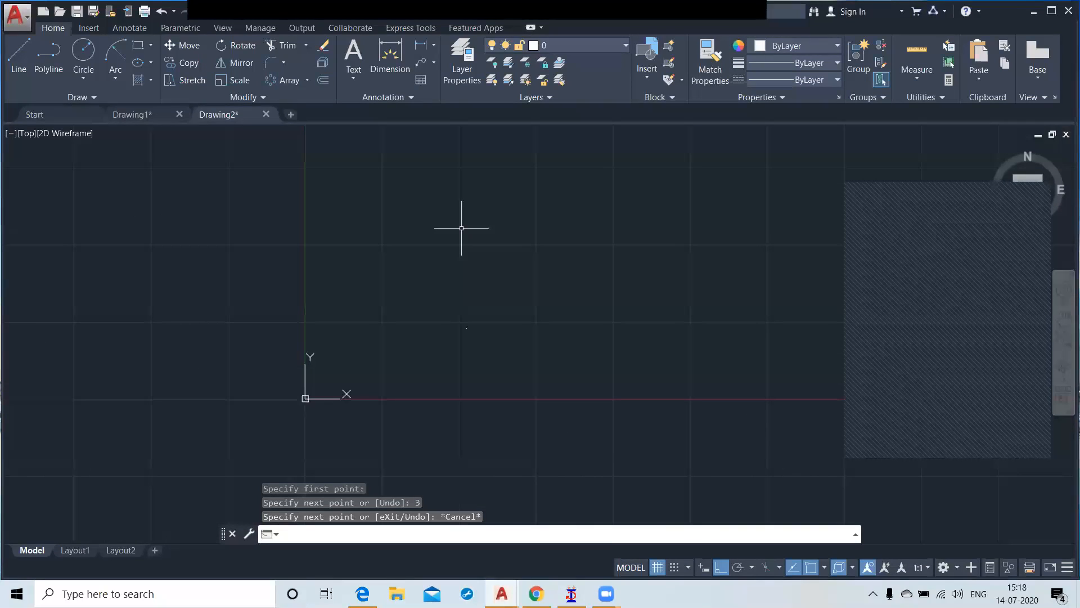
Step: Draw a vertical line 3'0 long upward from a free point to the right of the short line
type("l")
key("Return")
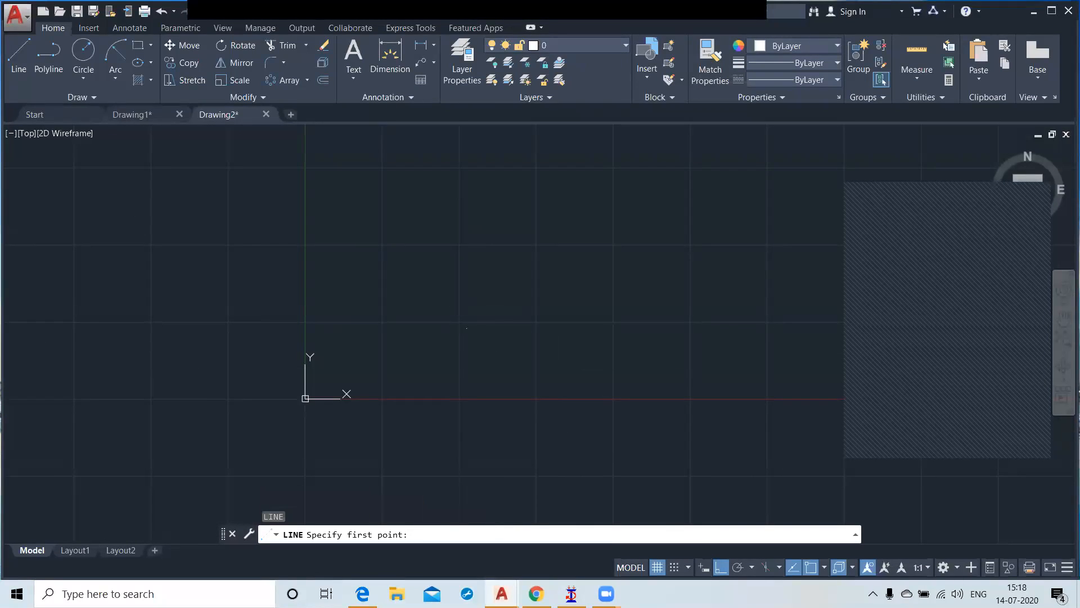
left_click(606, 363)
type("3")
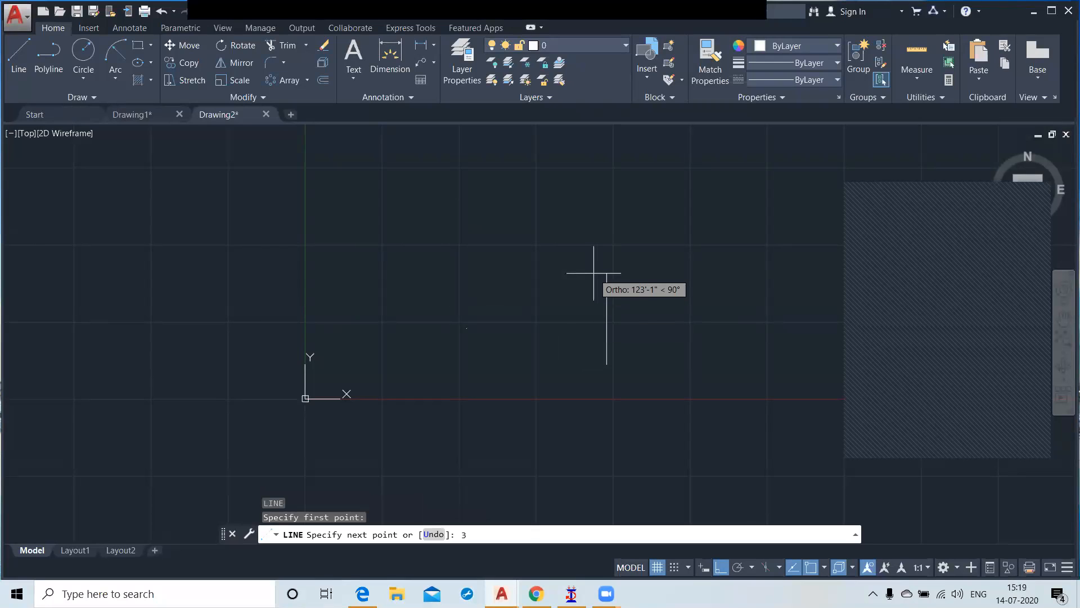
type("'0")
key("Return")
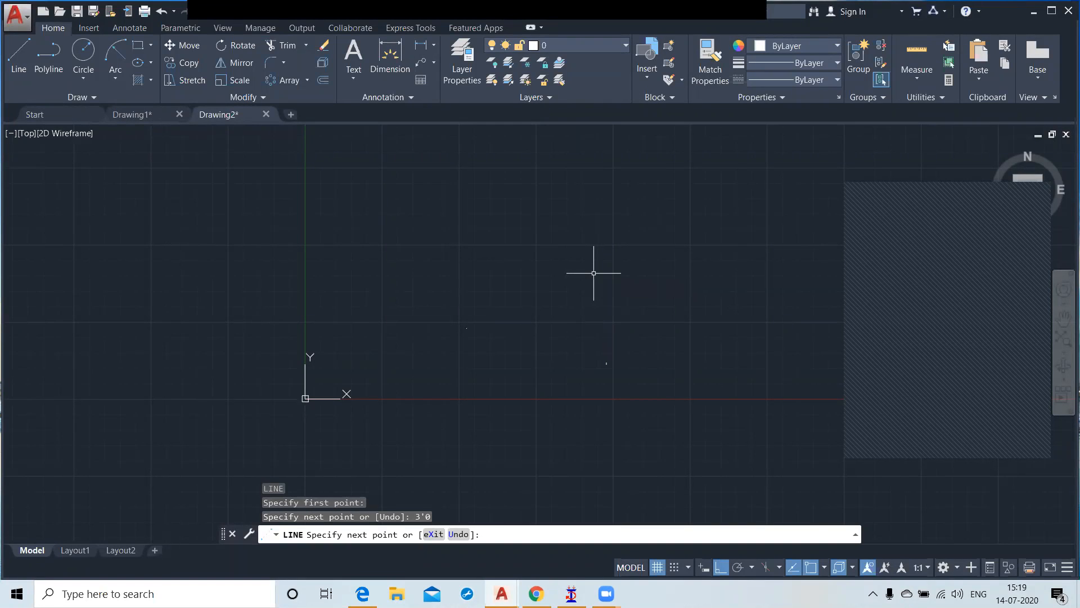
key("Return")
Step: Delete the tiny 3-inch line
left_click(409, 277)
left_click(506, 374)
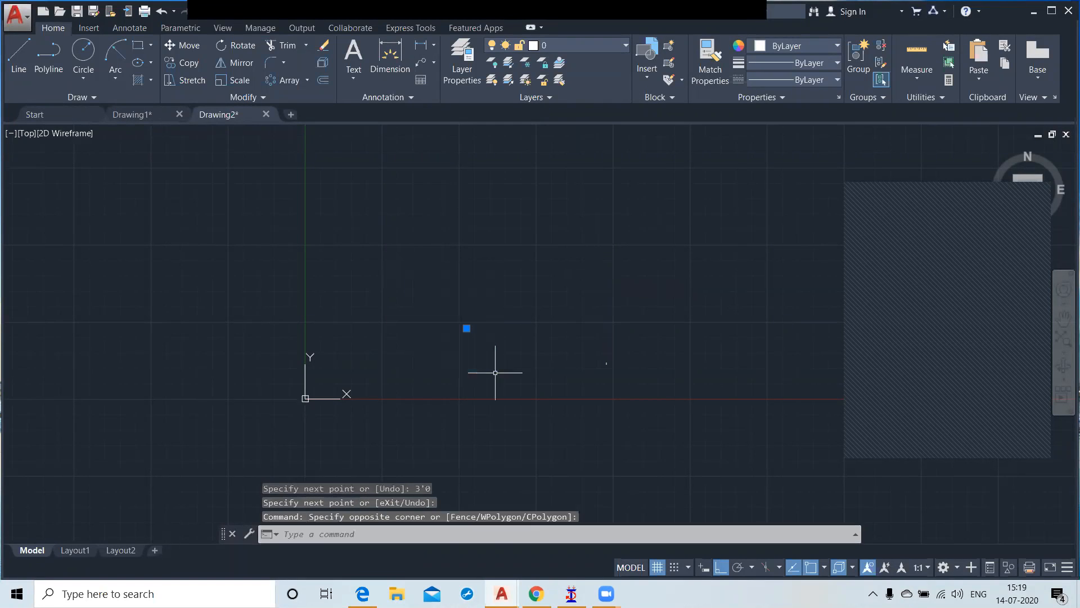
key("Delete")
Step: Draw a horizontal line 3'0 long to the left from the lower end of the vertical line
scroll(606, 369, "up", 2)
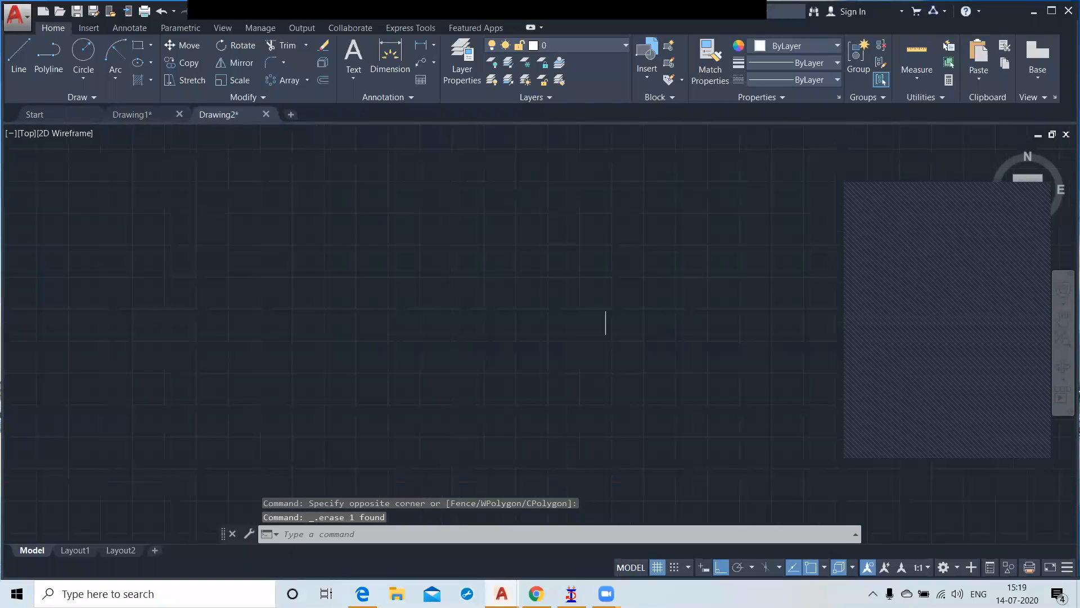
middle_click_drag(608, 328, 458, 340)
scroll(473, 354, "up", 2)
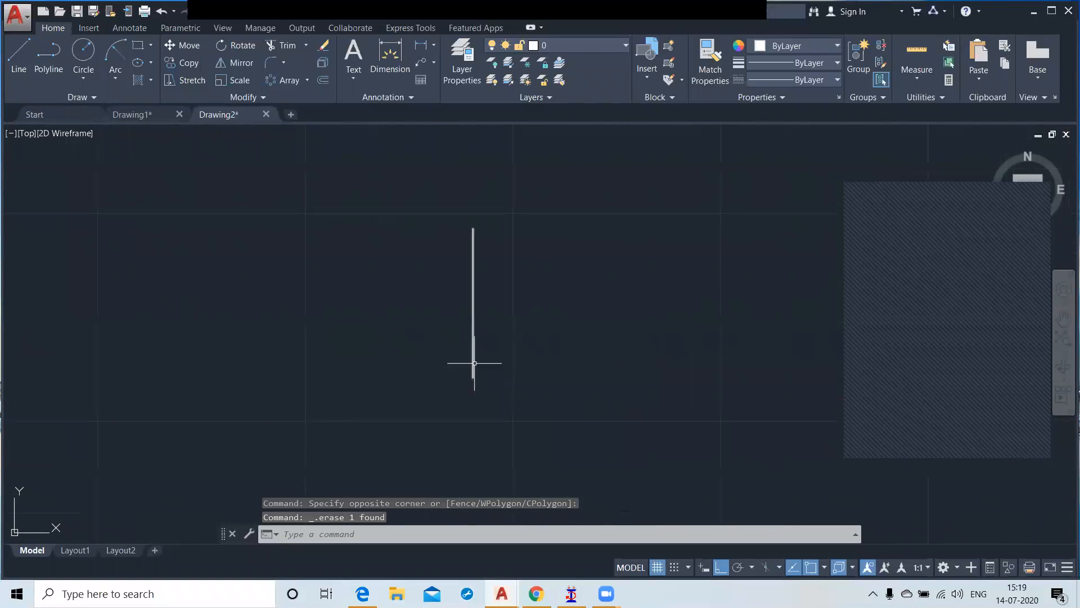
left_click(19, 56)
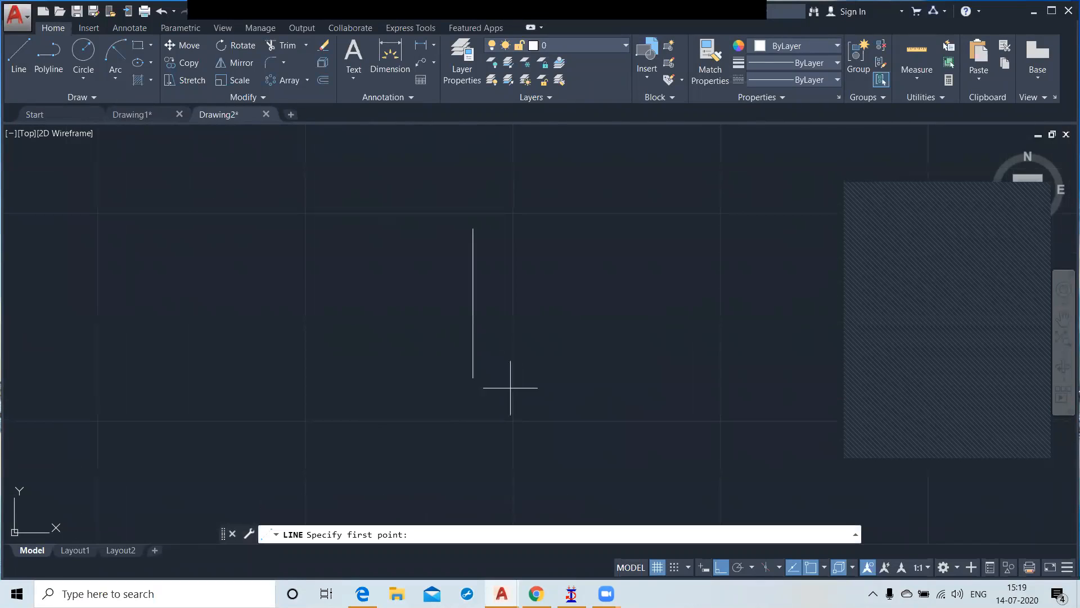
left_click(473, 377)
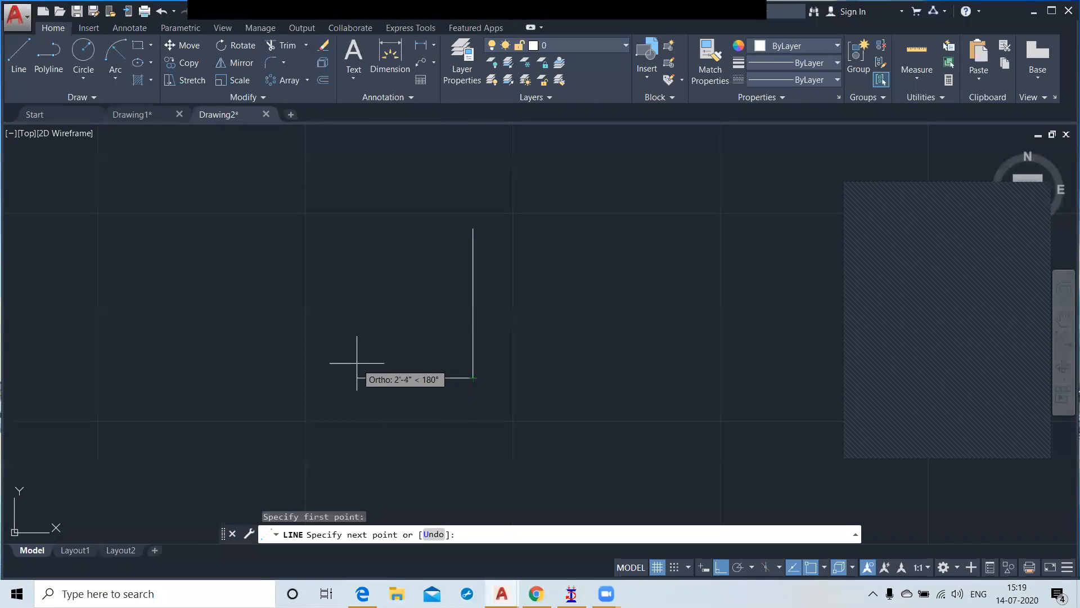
type("3'0")
key("Return")
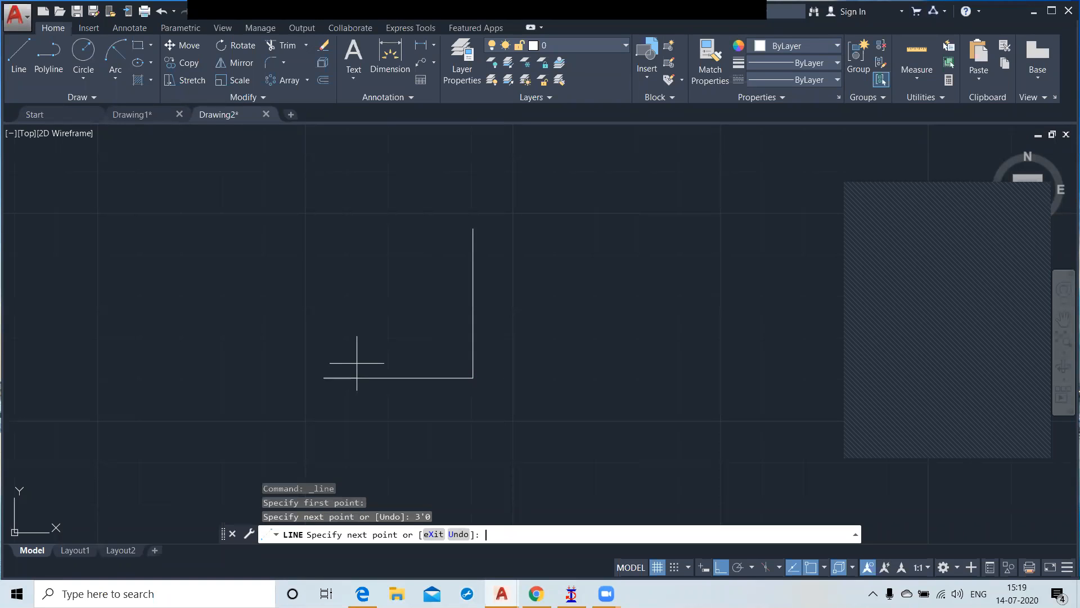
key("Return")
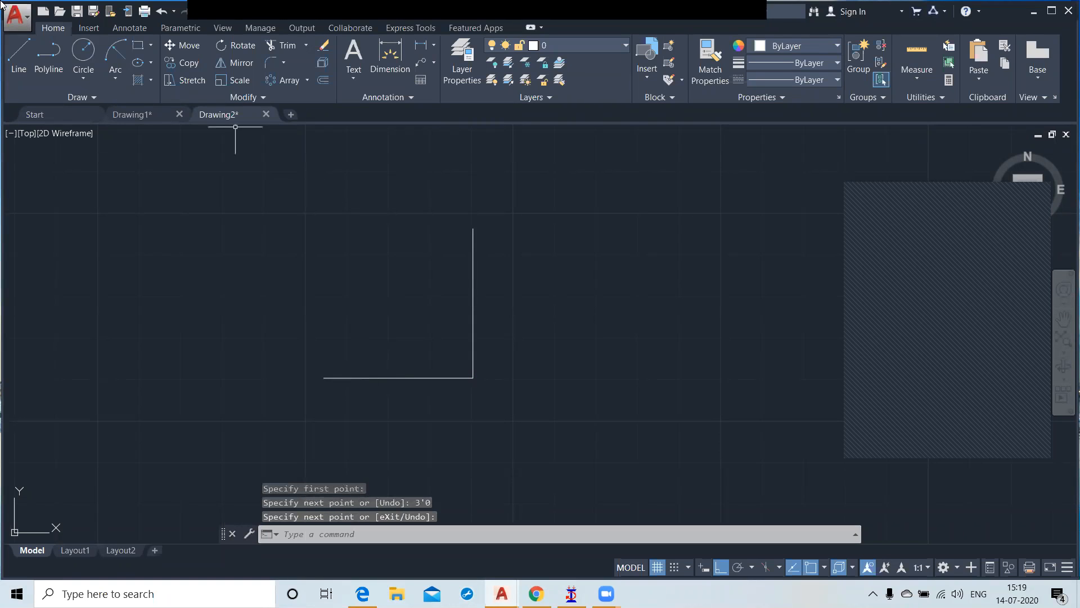
Step: Offset the vertical line 2 inches to its right
left_click(323, 82)
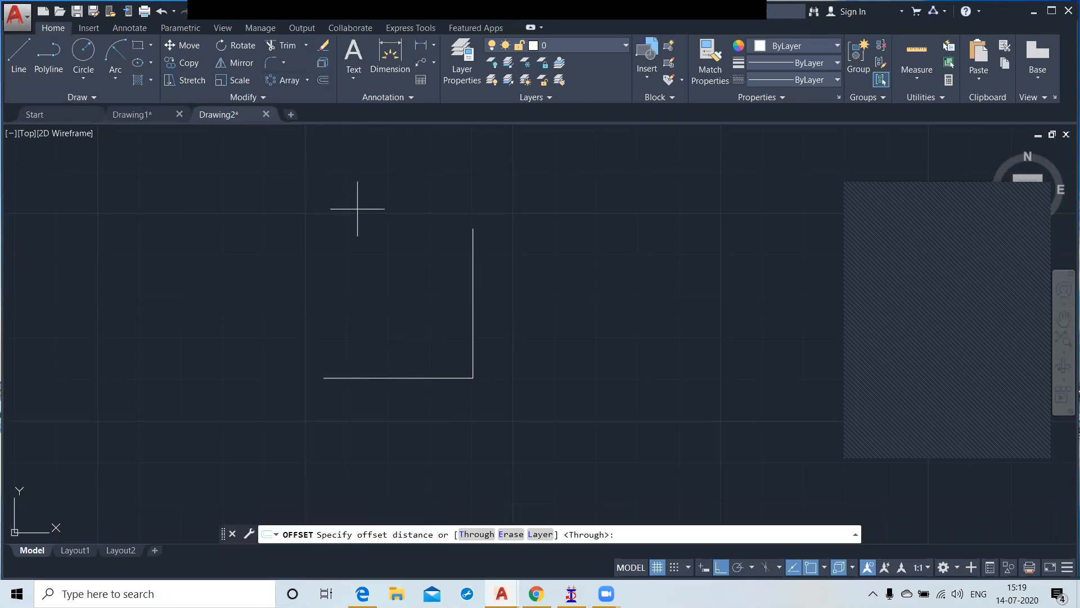
type("2")
key("Return")
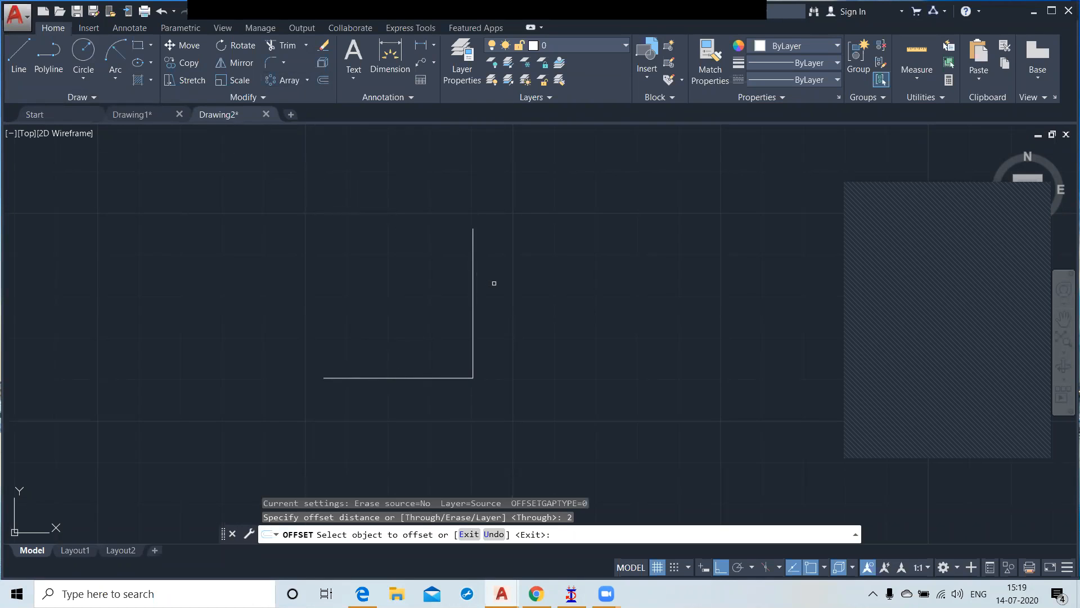
left_click(474, 269)
left_click(505, 274)
key("Escape")
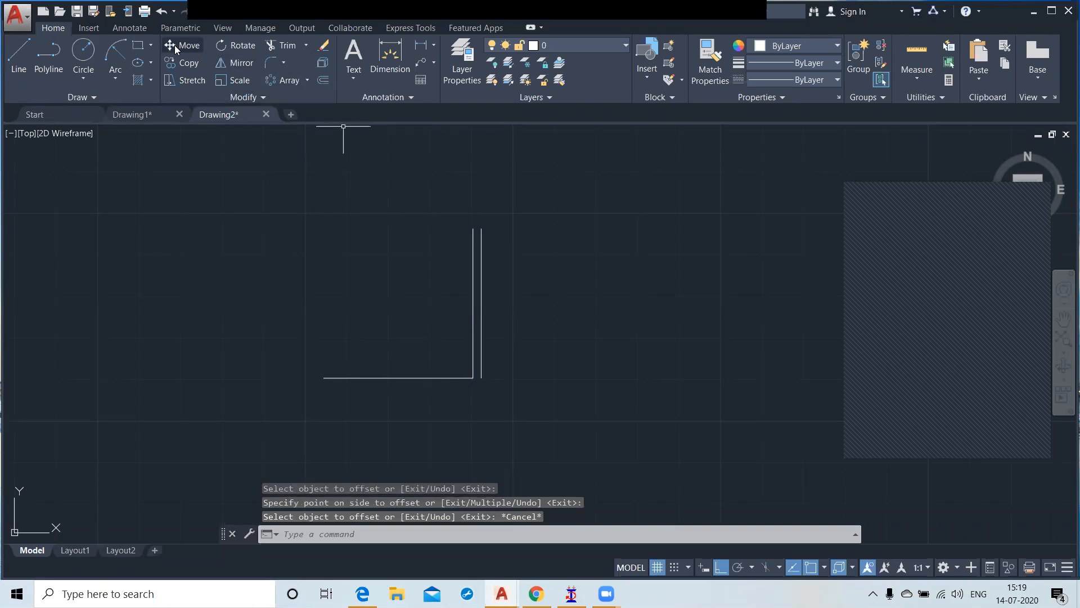
Step: Draw a circle centred on the corner of the two 3' lines, with its radius reaching the horizontal line's left end
left_click(80, 48)
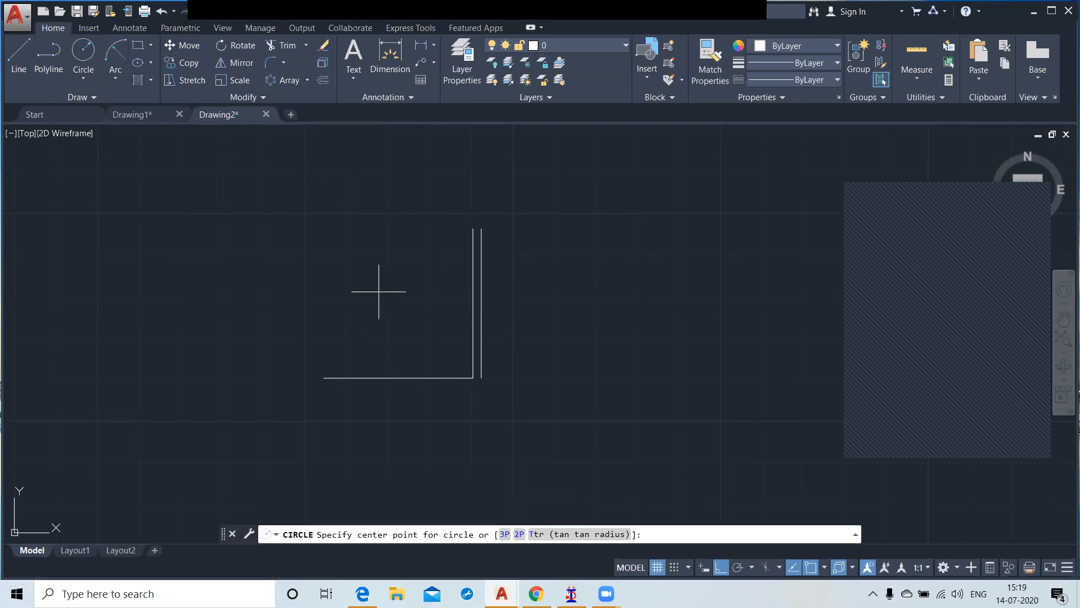
left_click(473, 378)
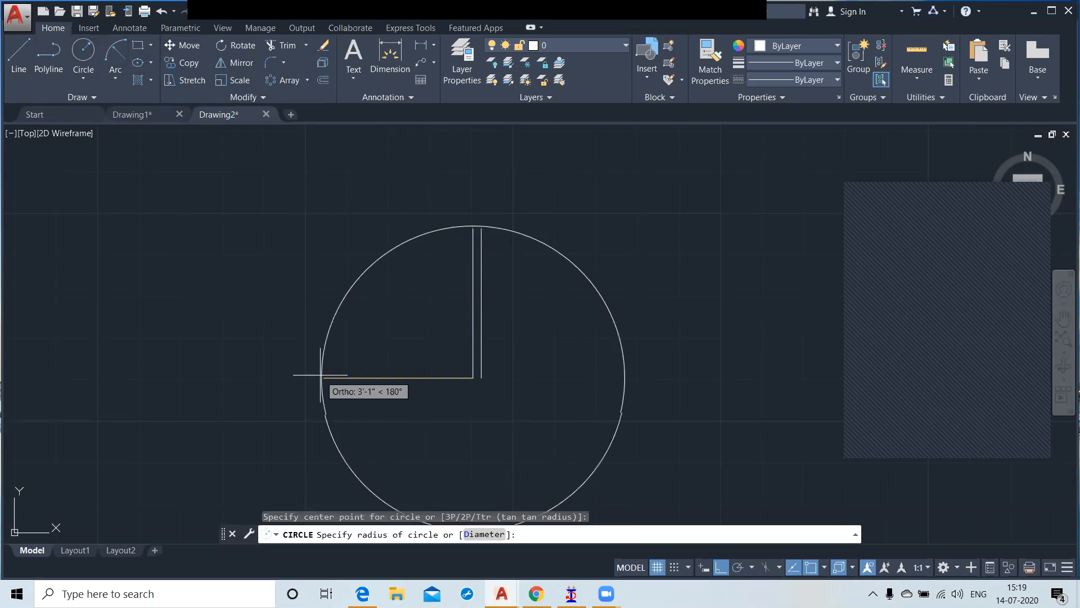
left_click(324, 377)
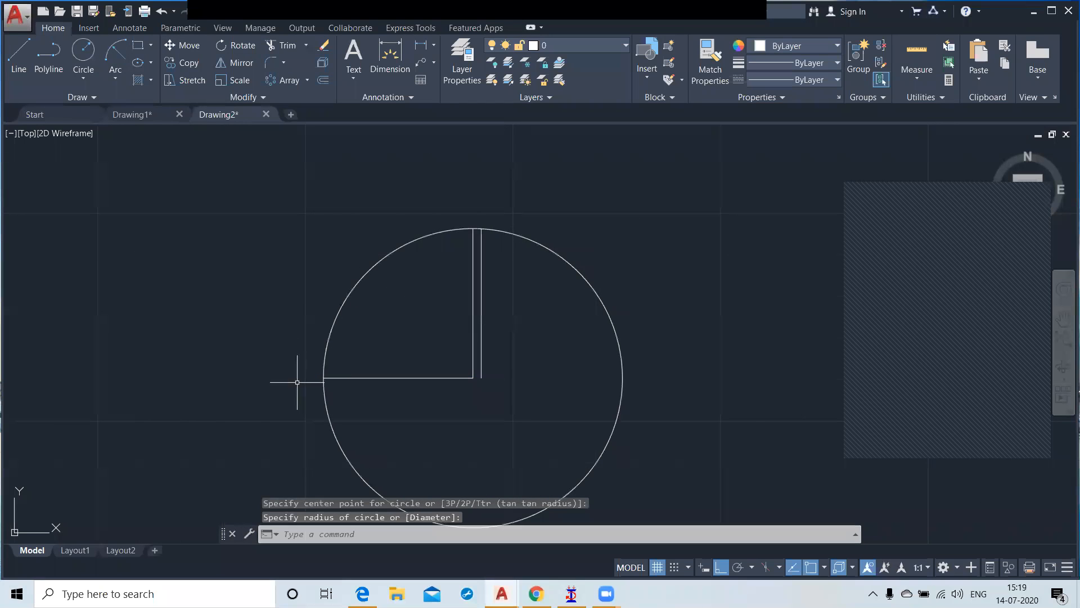
type("tr")
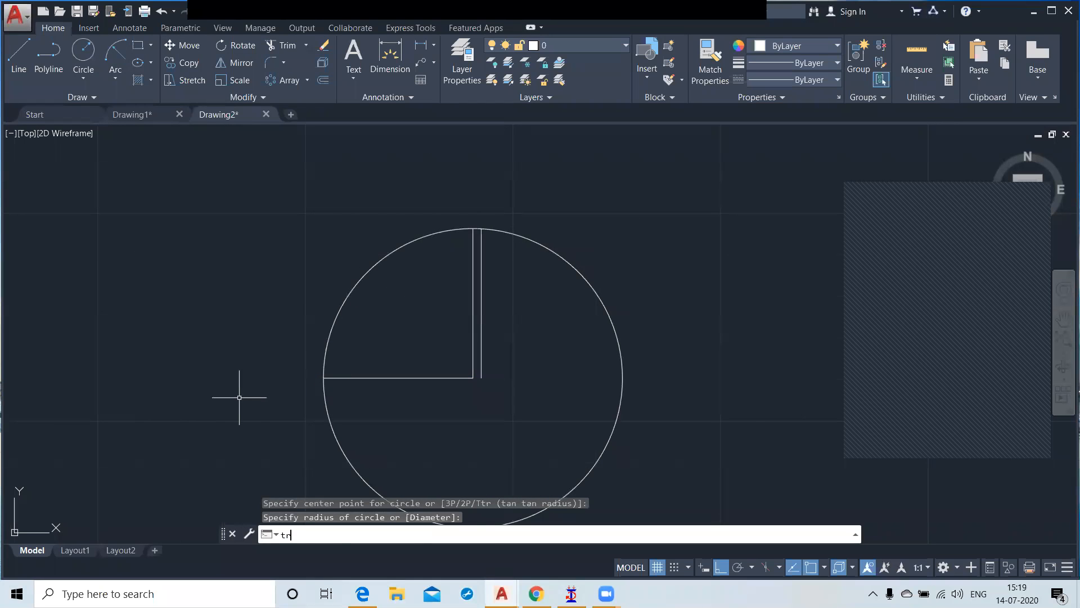
key("Return")
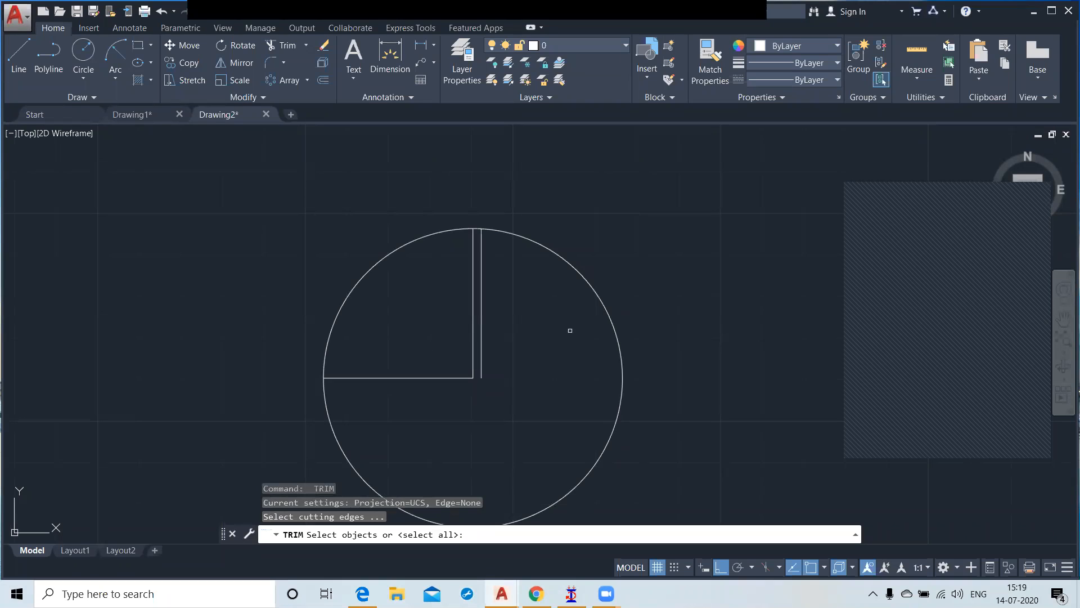
left_click(605, 305)
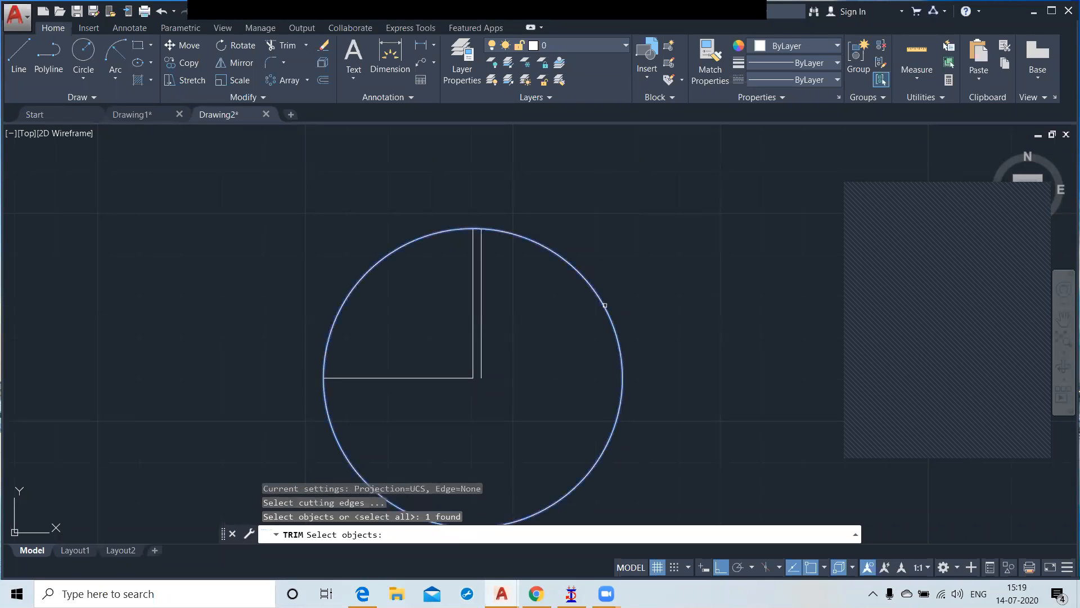
key("Escape")
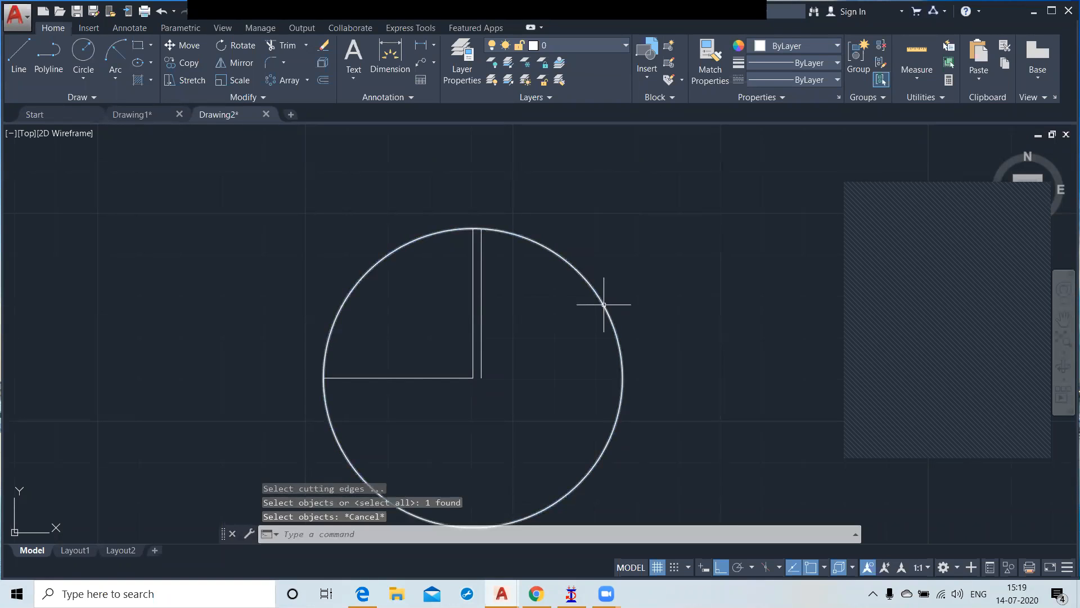
Step: Trim the circle to the quarter arc between the horizontal line's left end and the top of the door leaf
type("tr")
key("Return")
left_click(598, 302)
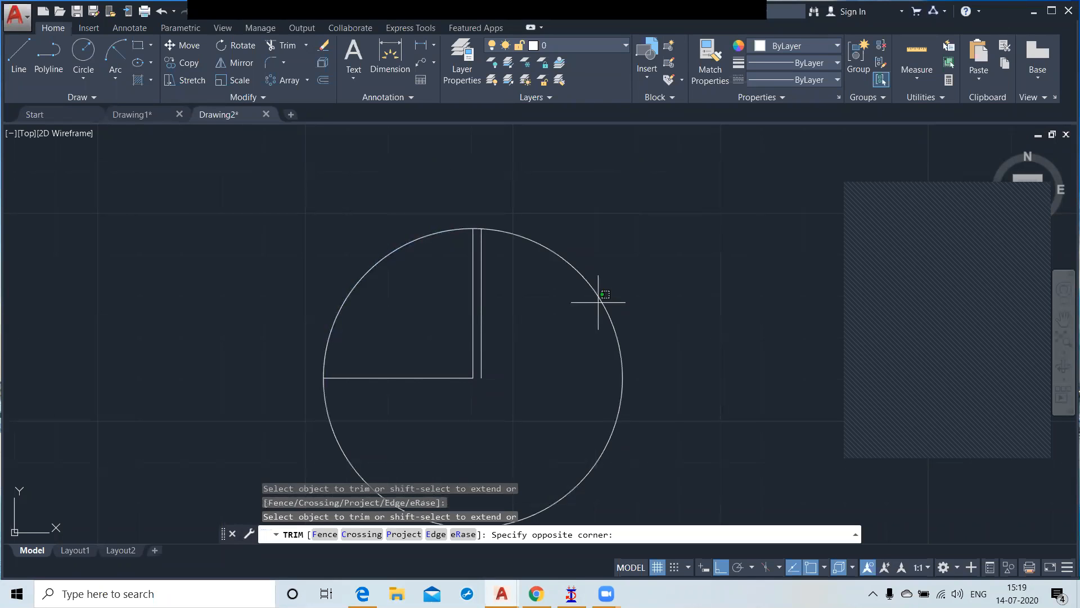
left_click(619, 282)
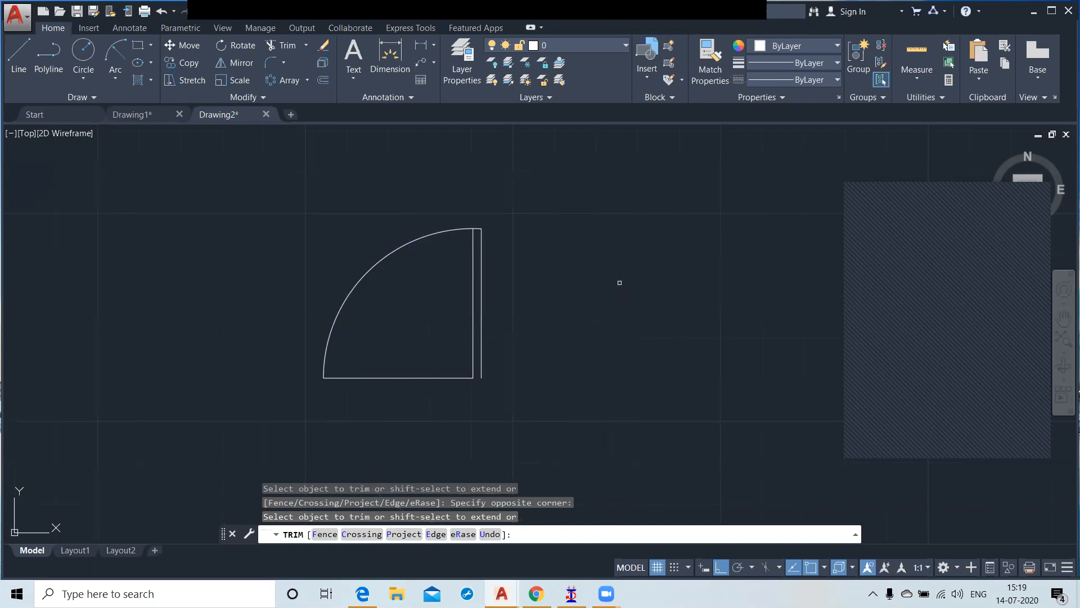
Step: Draw a short line closing the lower end of the door leaf between its two vertical lines
left_click(19, 56)
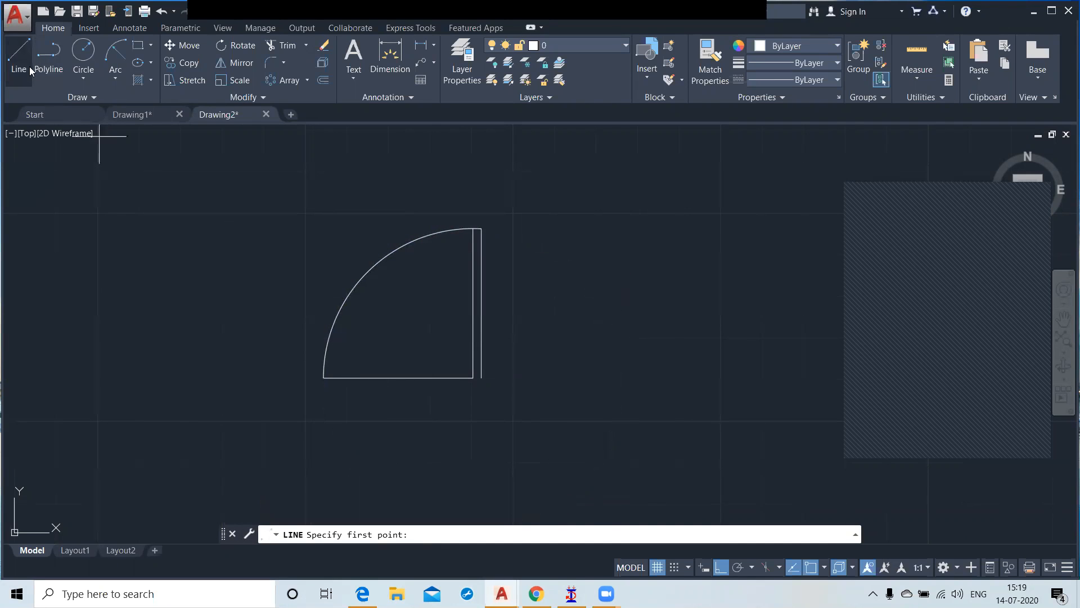
left_click(481, 378)
key("Escape")
Step: Delete the horizontal 3' line between the swing arc and the door leaf
left_click(422, 409)
left_click(386, 348)
key("Delete")
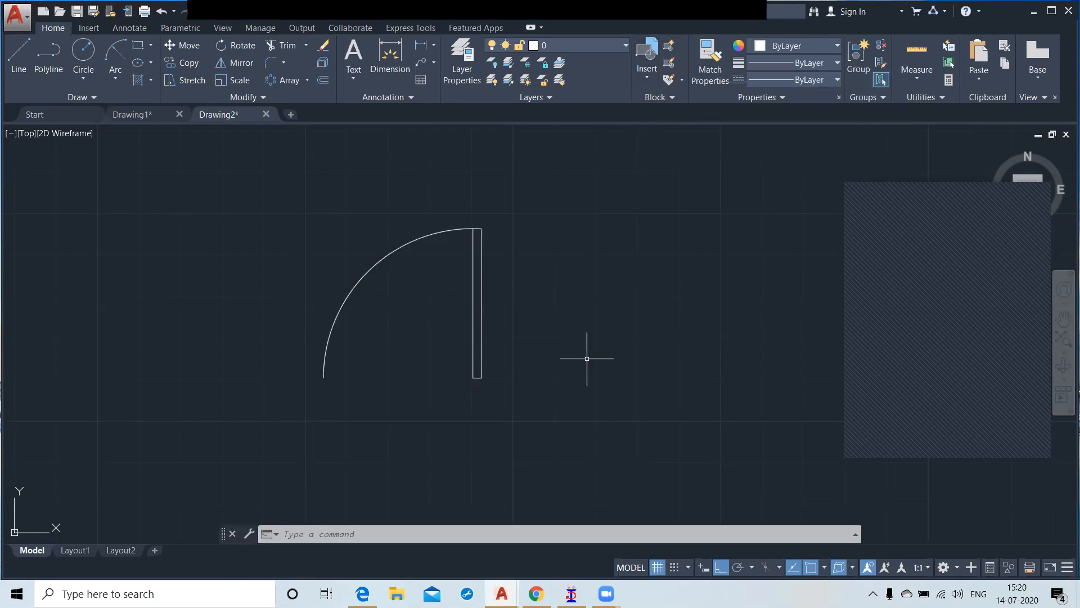
Step: Start a block definition named Door 3 with its base point at the lower-right corner of the door leaf
type("b")
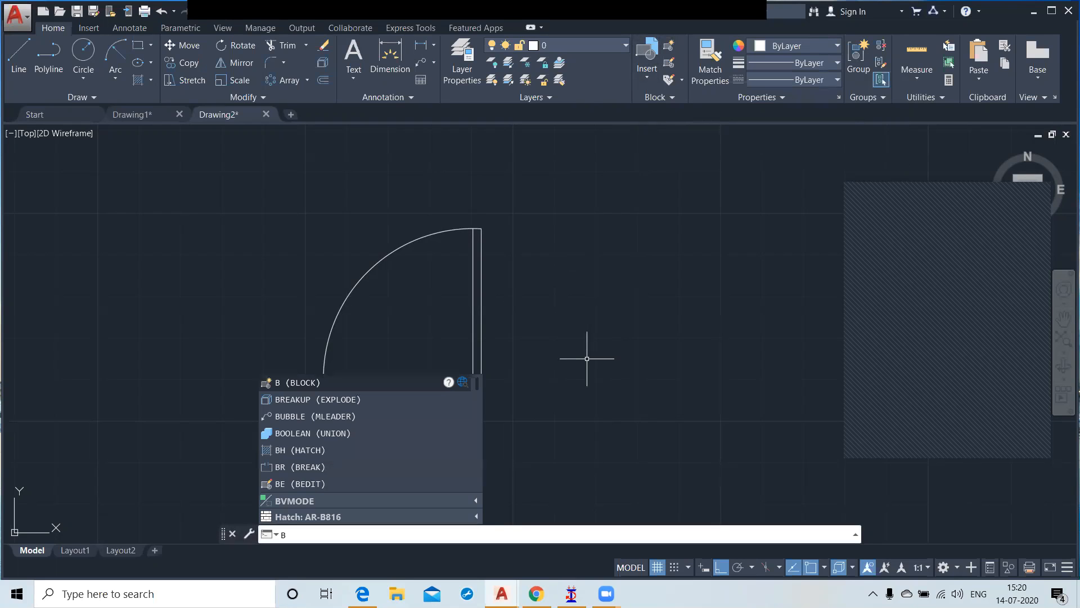
key("Return")
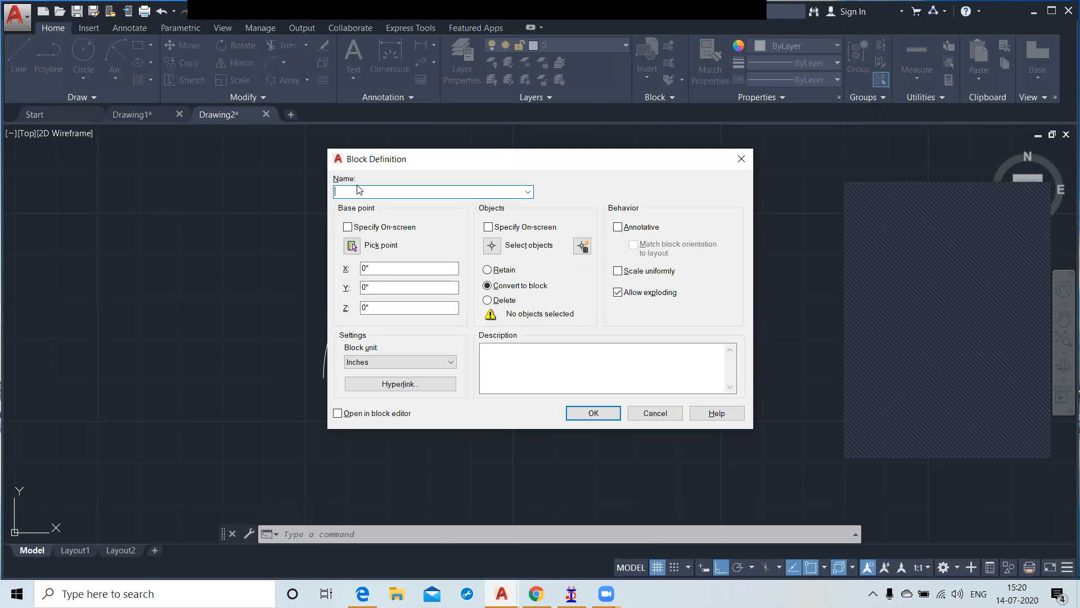
type("Door 3")
left_click(353, 246)
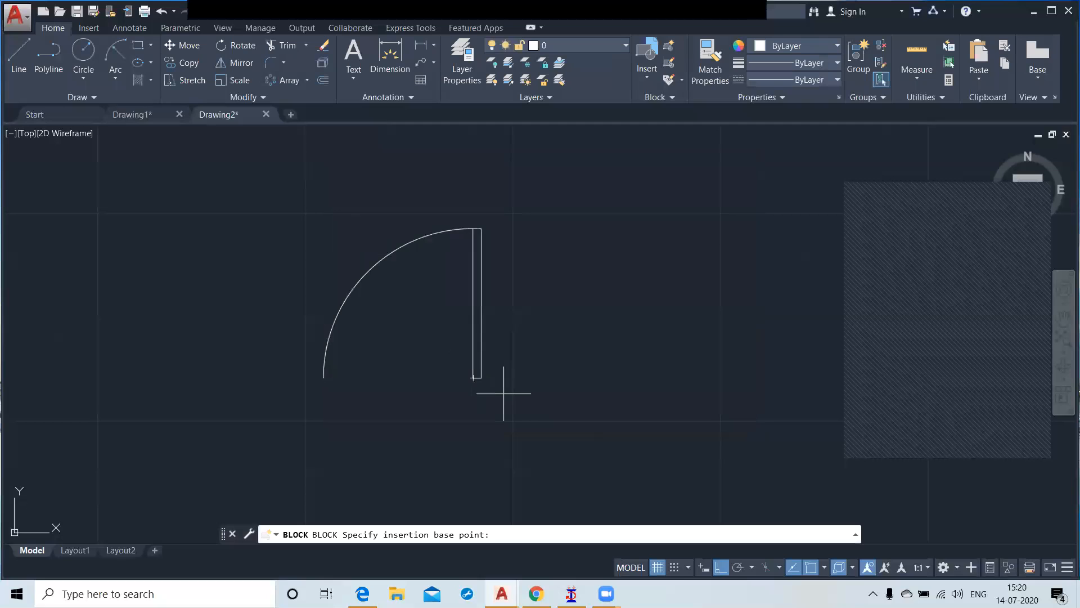
left_click(477, 377)
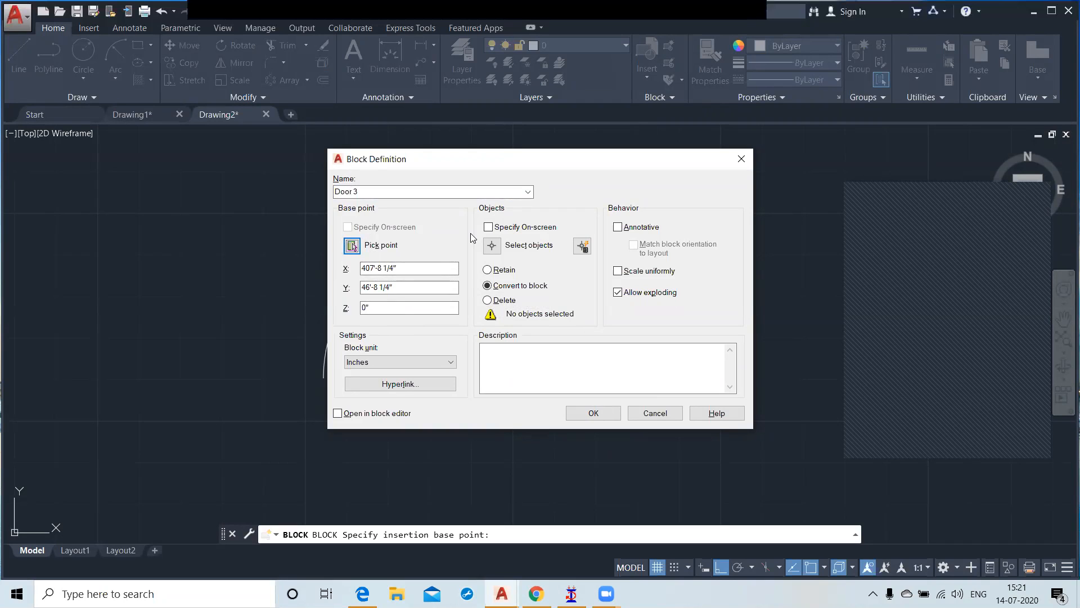
Step: Add the swing arc and all door leaf lines to the block and create it with Convert to block
left_click(495, 249)
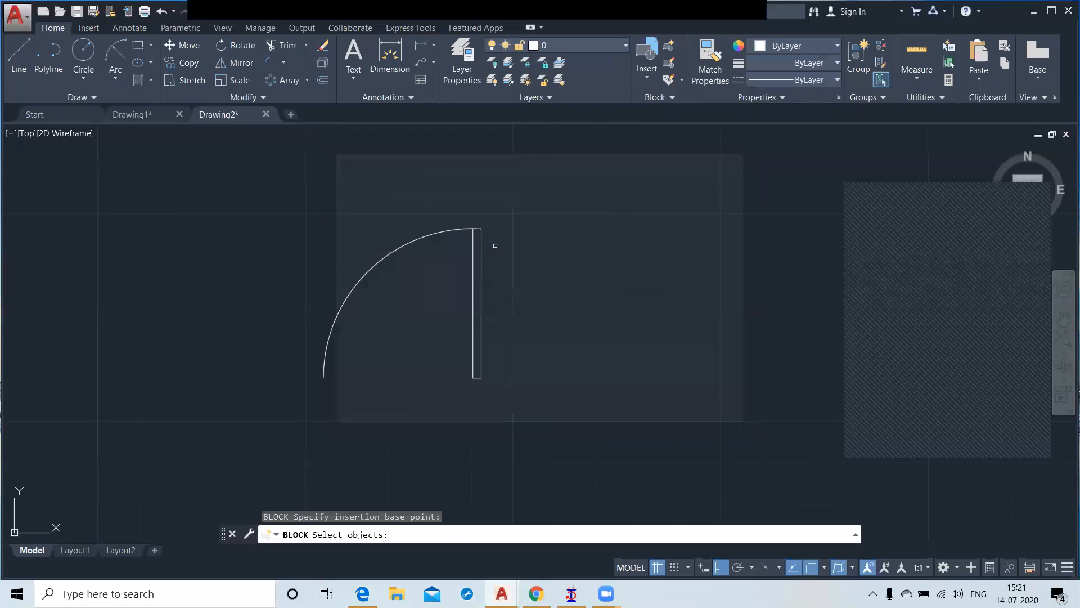
left_click(258, 187)
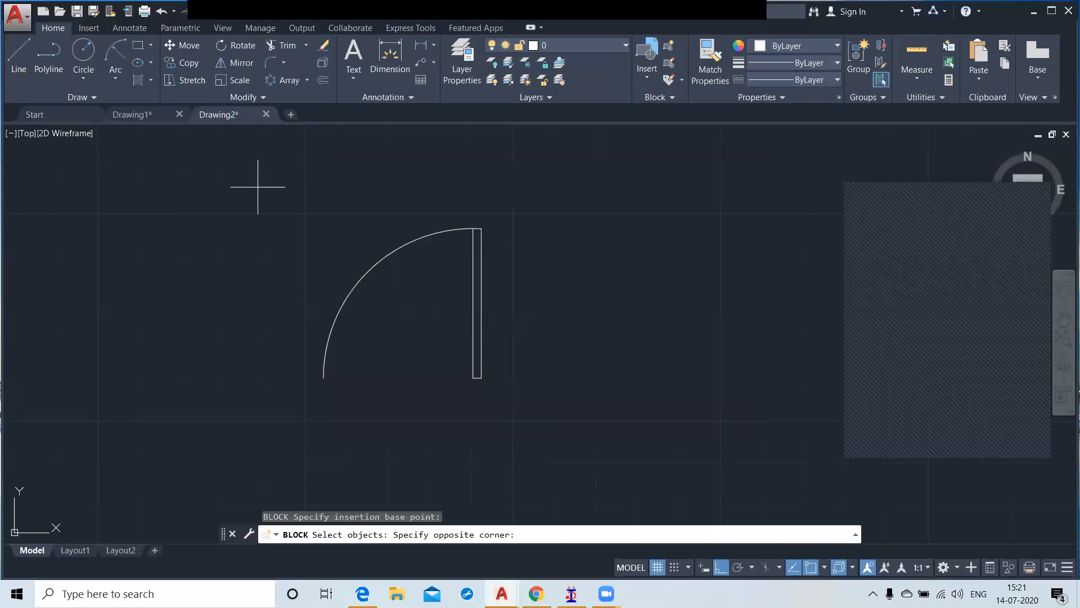
left_click(550, 440)
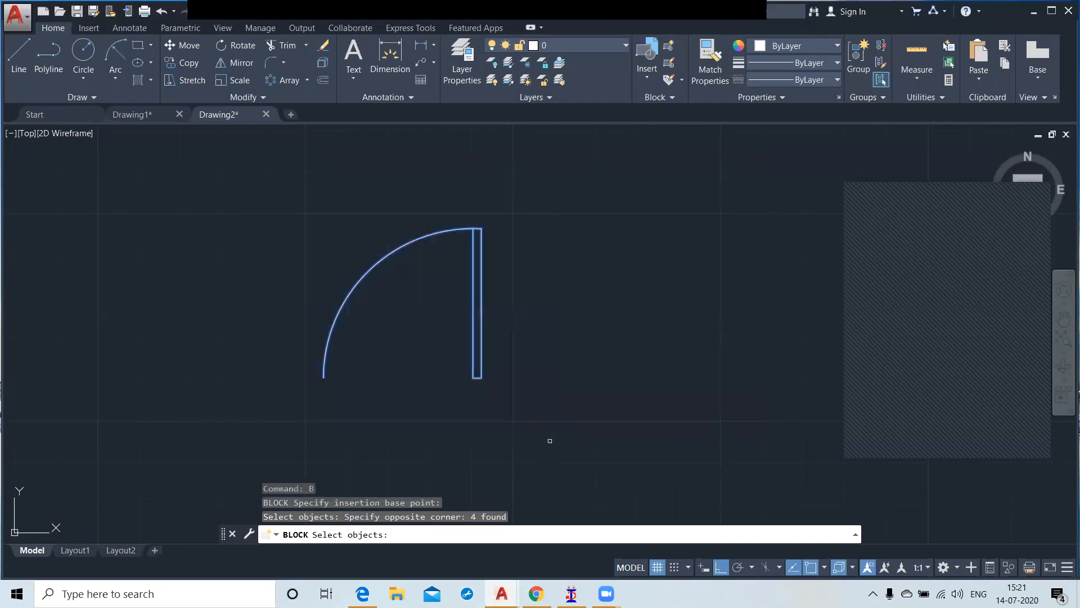
key("Return")
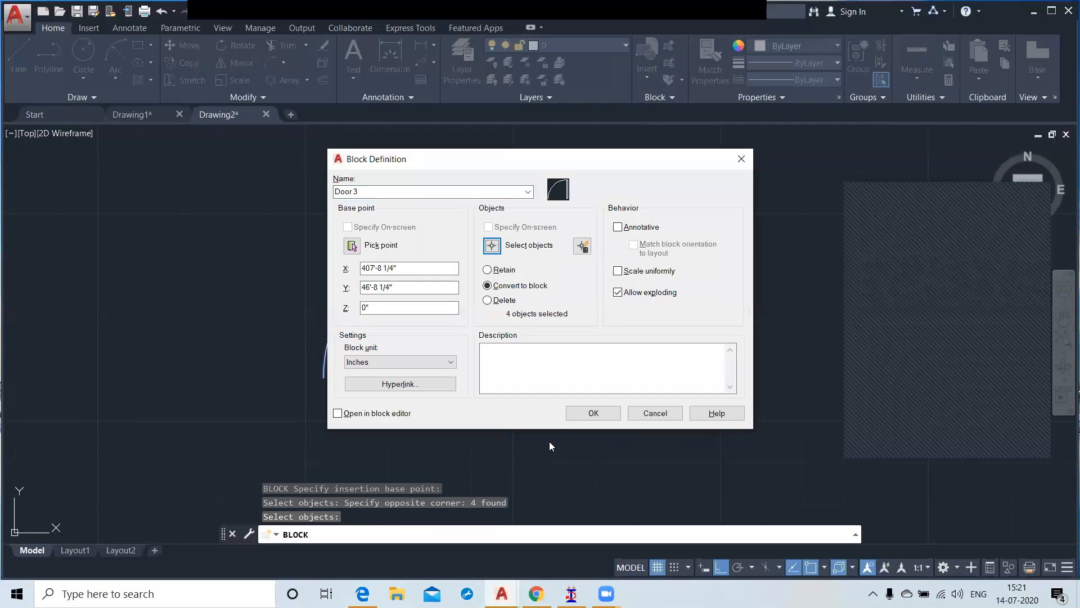
left_click(594, 413)
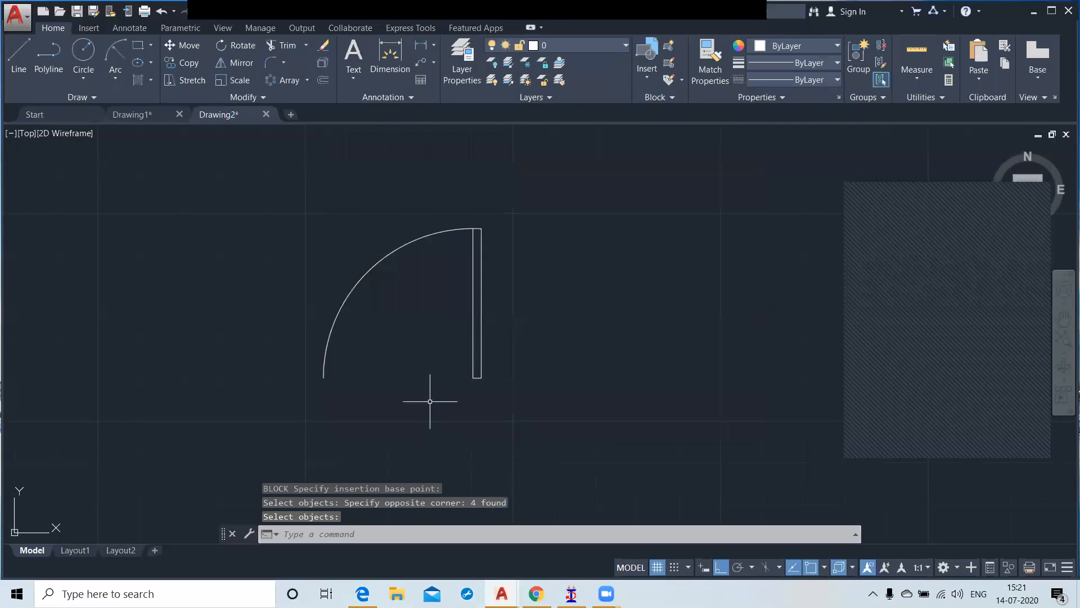
left_click(475, 318)
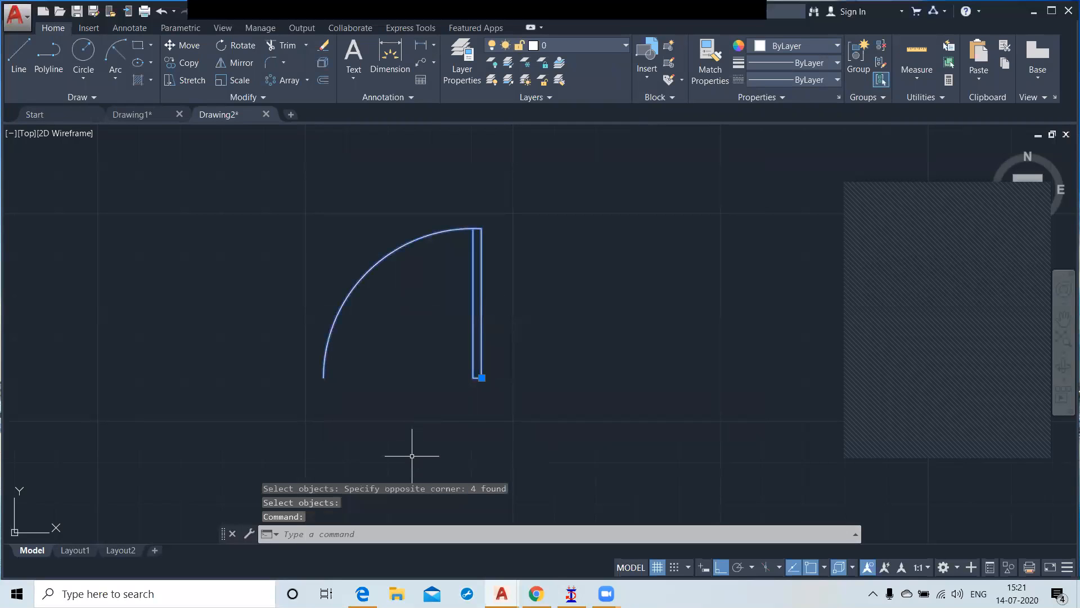
key("Escape")
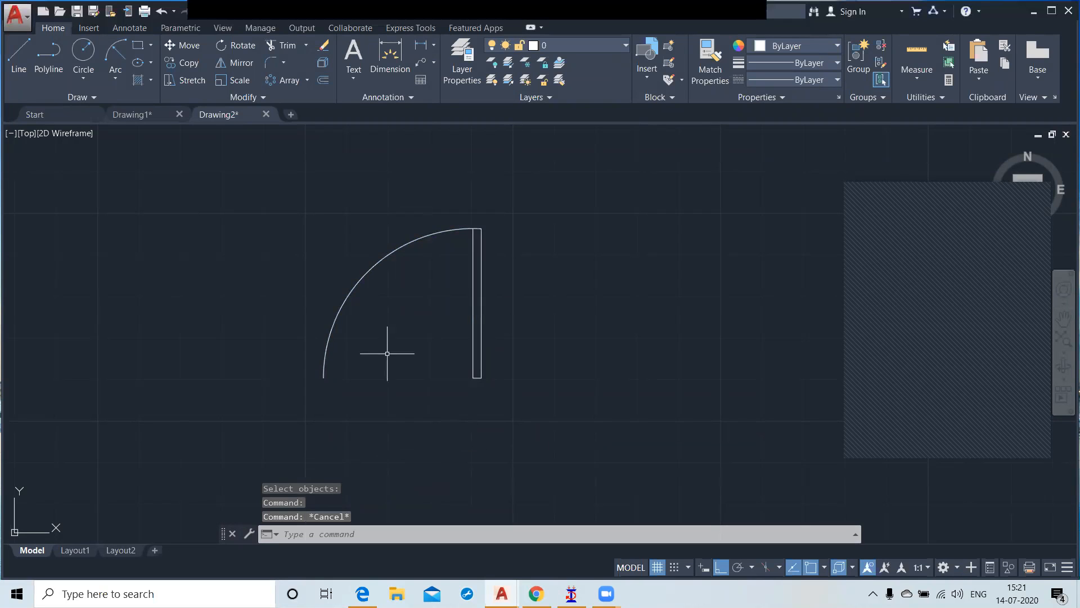
Step: Insert a Door 3 block well to the left of the original door
scroll(585, 301, "down", 5)
middle_click_drag(525, 338, 670, 321)
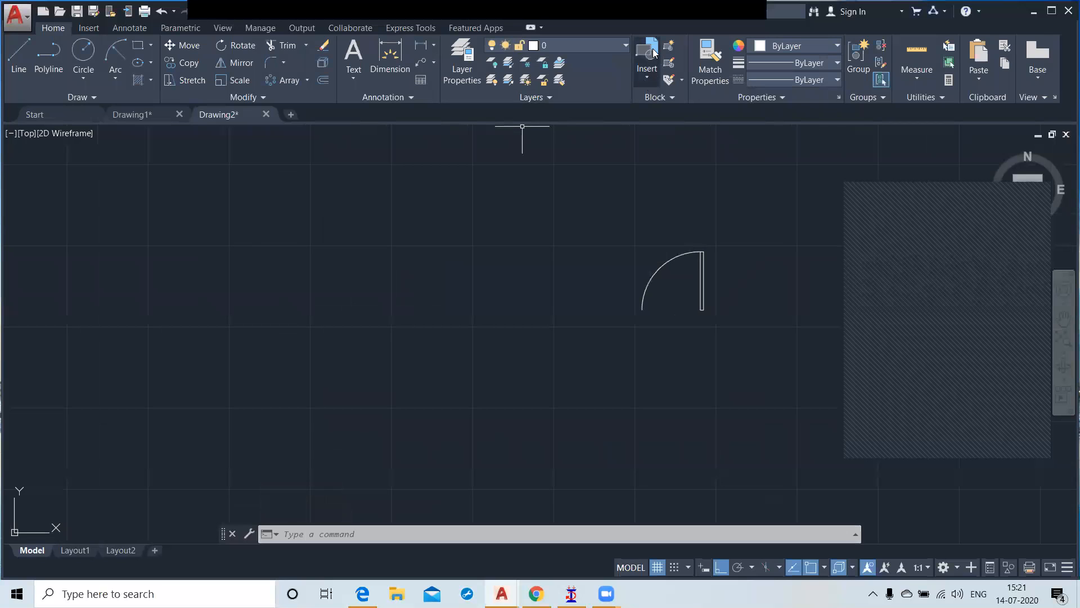
left_click(647, 73)
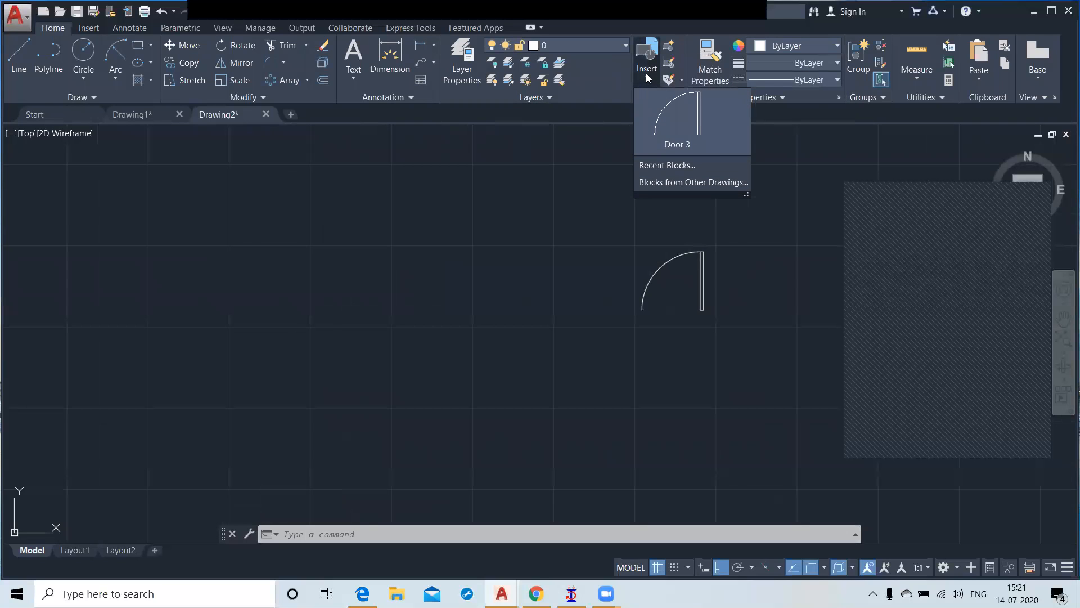
left_click(677, 123)
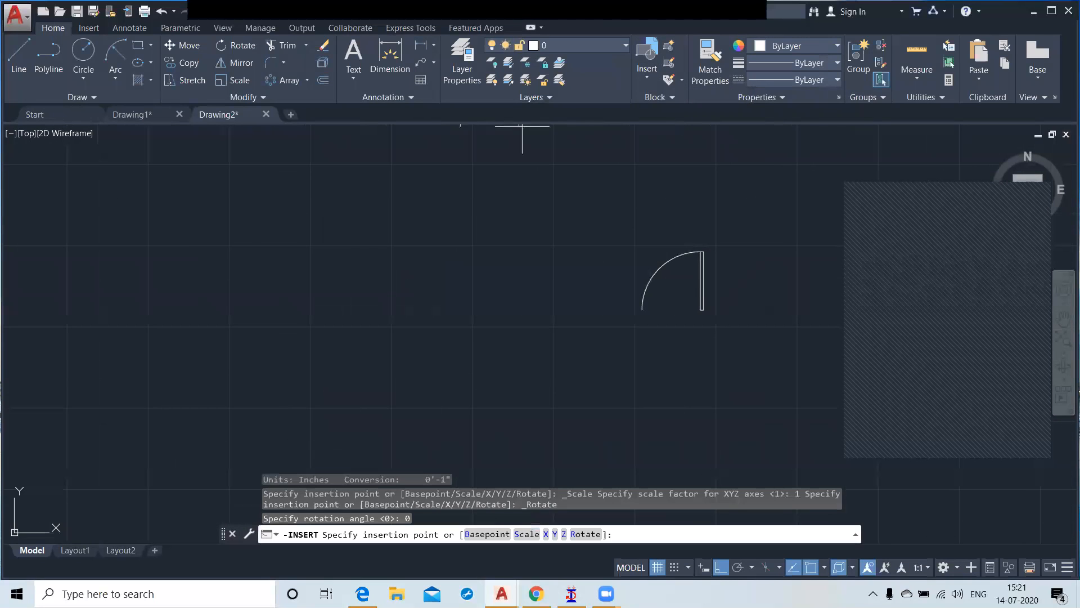
left_click(147, 337)
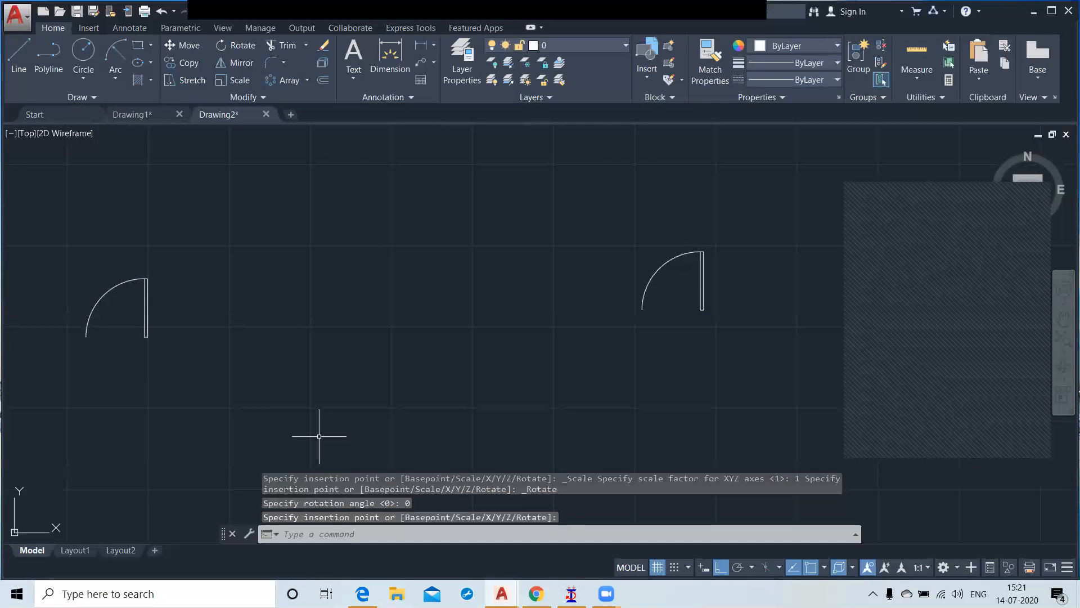
Step: Insert three more Door 3 blocks in a row between the first inserted copy and the original door
left_click(649, 51)
left_click(680, 127)
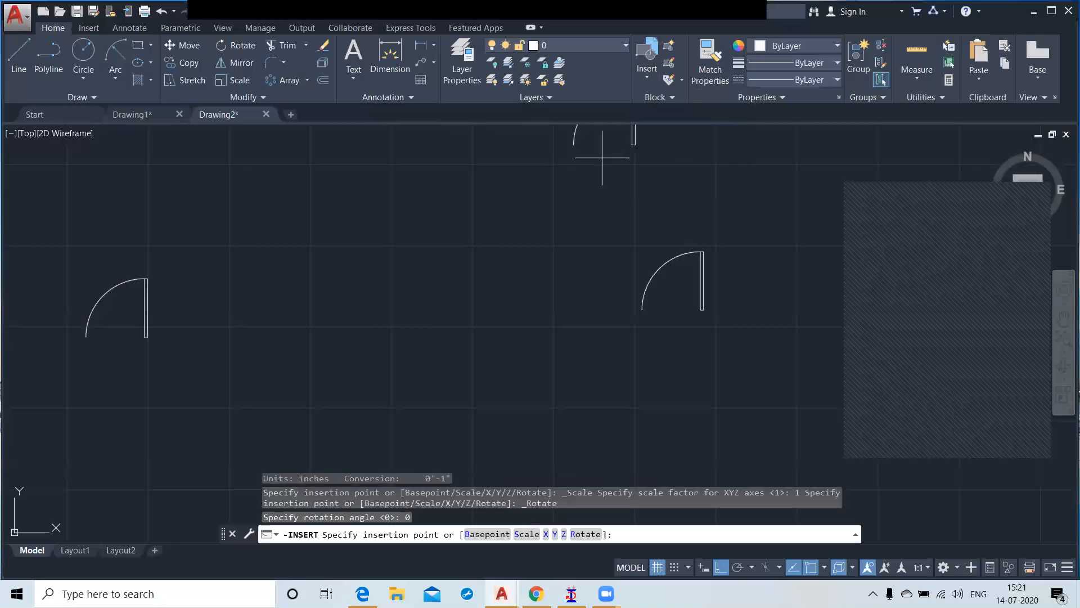
left_click(264, 332)
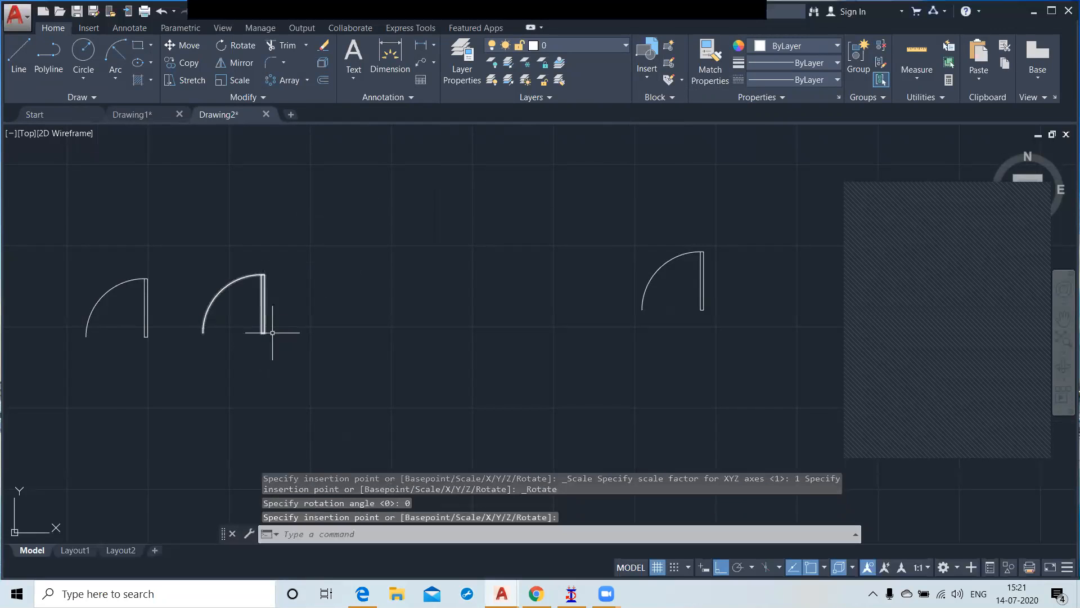
left_click(647, 56)
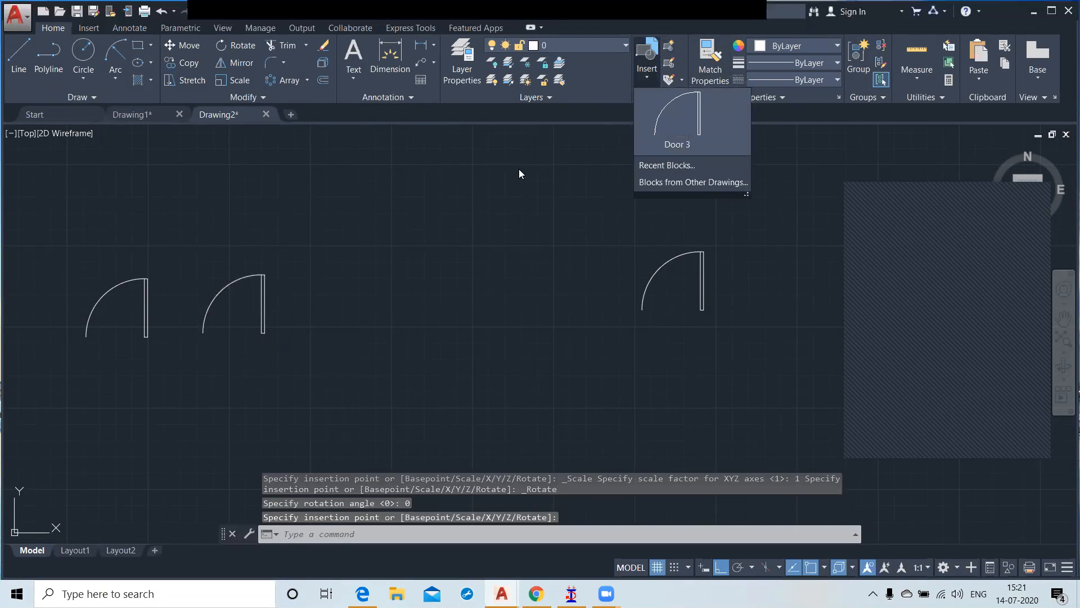
left_click(674, 133)
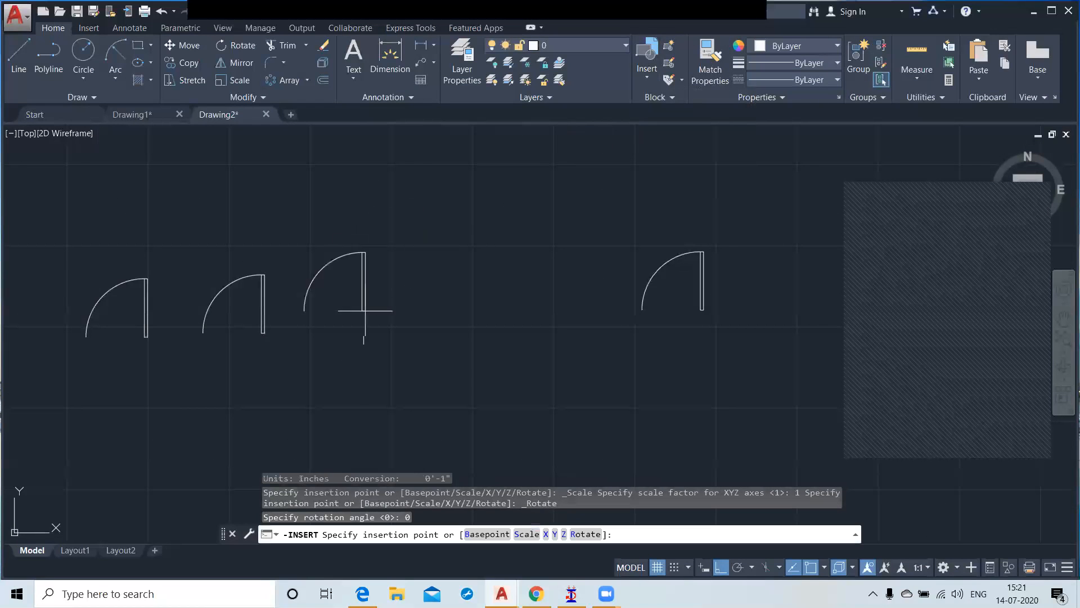
left_click(362, 333)
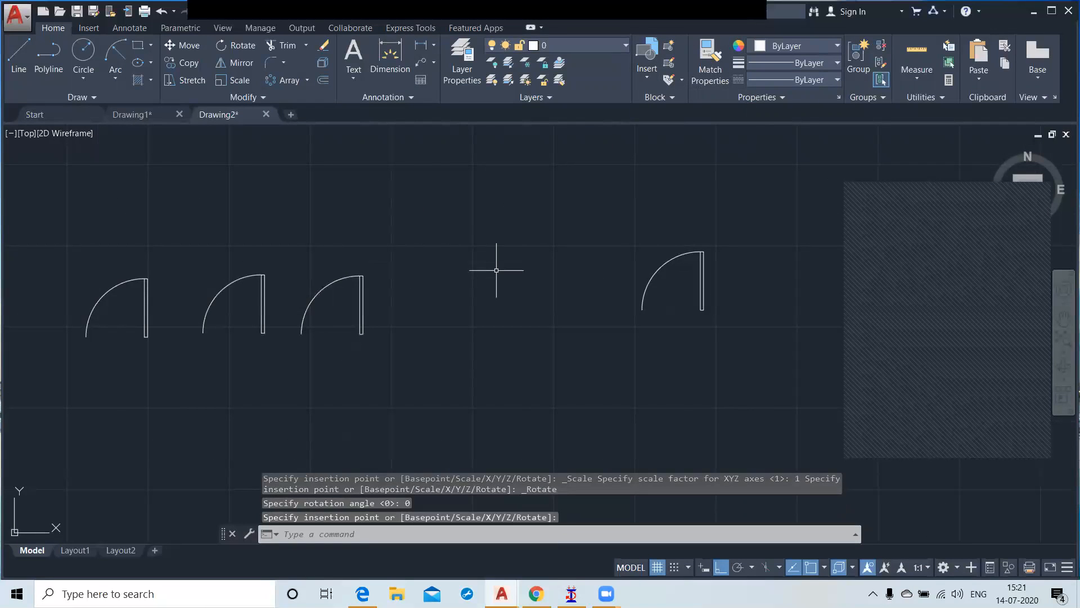
left_click(648, 50)
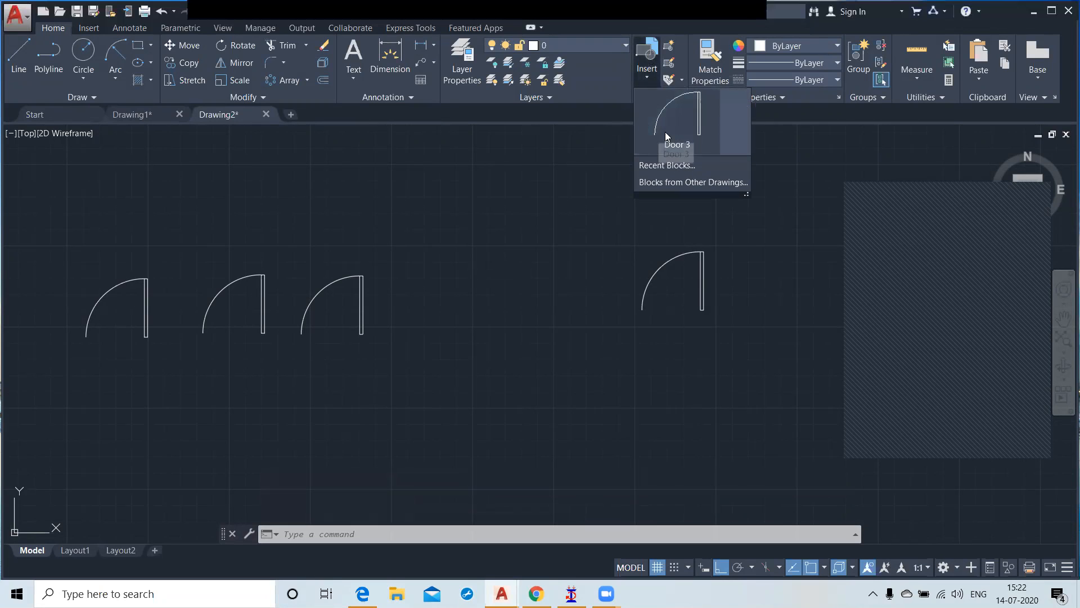
left_click(675, 124)
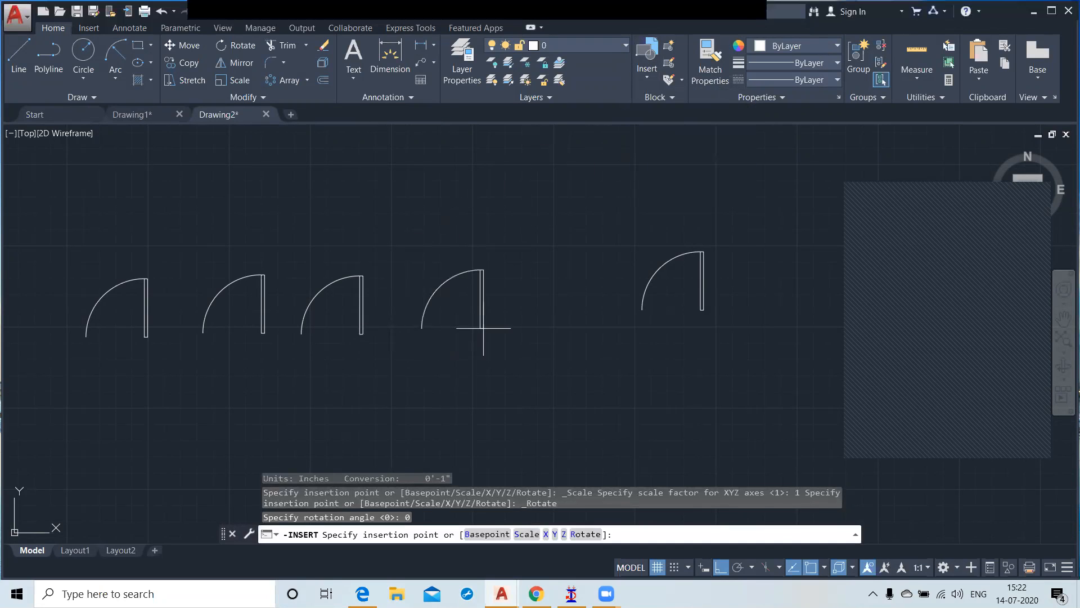
left_click(483, 327)
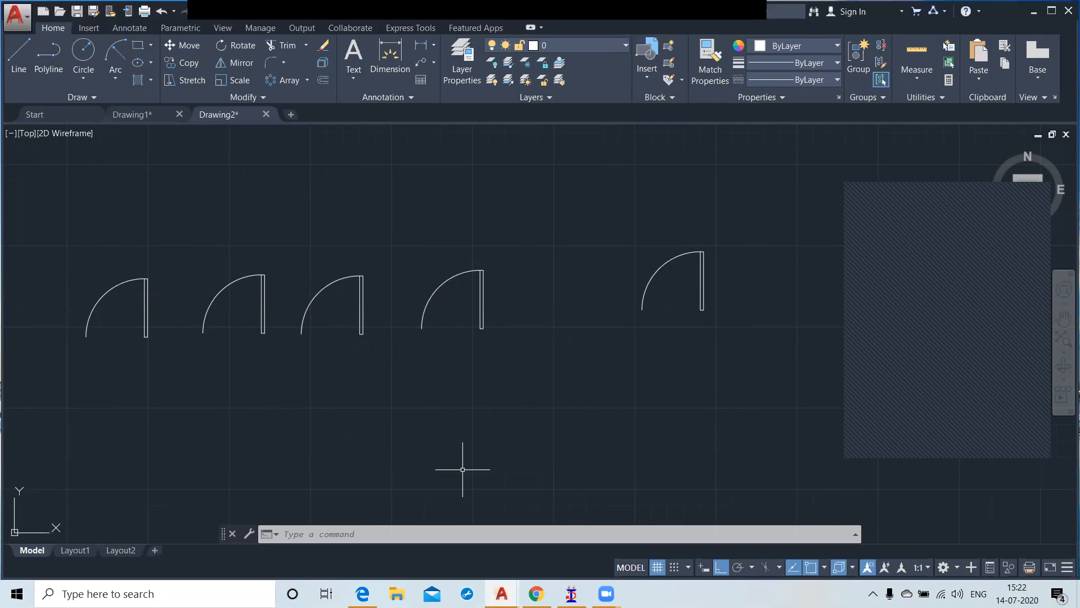
Step: Draw a closed rectangular outline from lines below the doors, 6'0 high and 5'0 wide
left_click(18, 56)
middle_click_drag(443, 356, 467, 207)
scroll(462, 241, "down", 2)
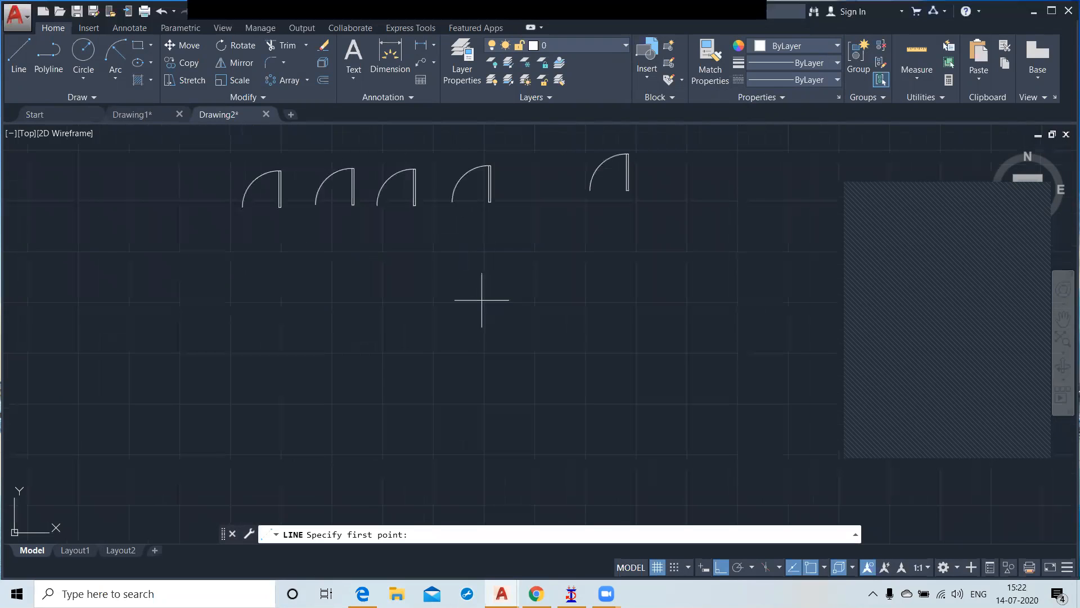
left_click(482, 301)
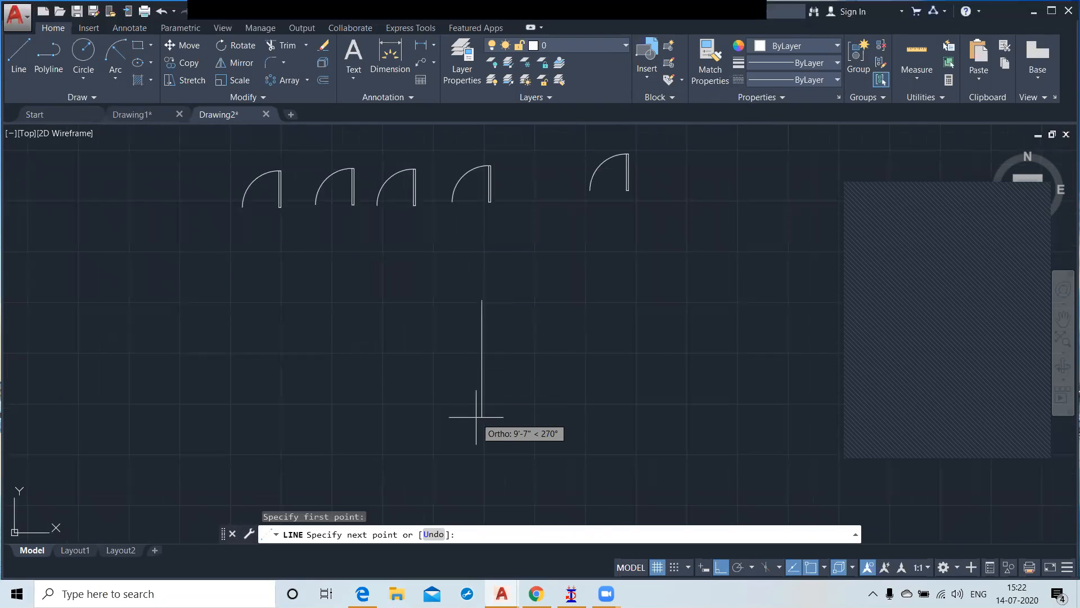
type("6'0")
key("Return")
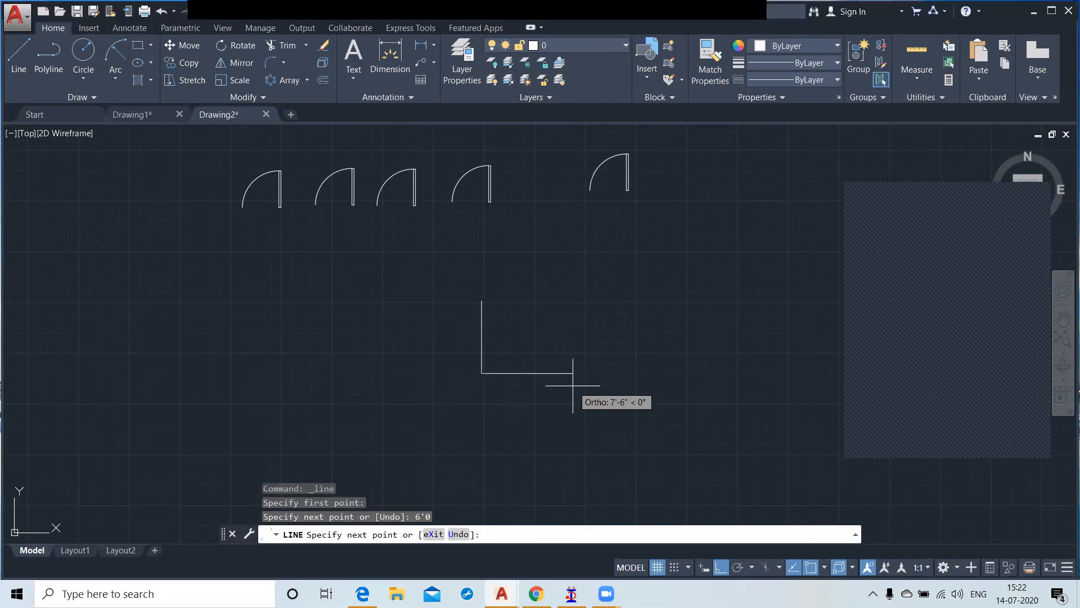
type("5'0")
key("Return")
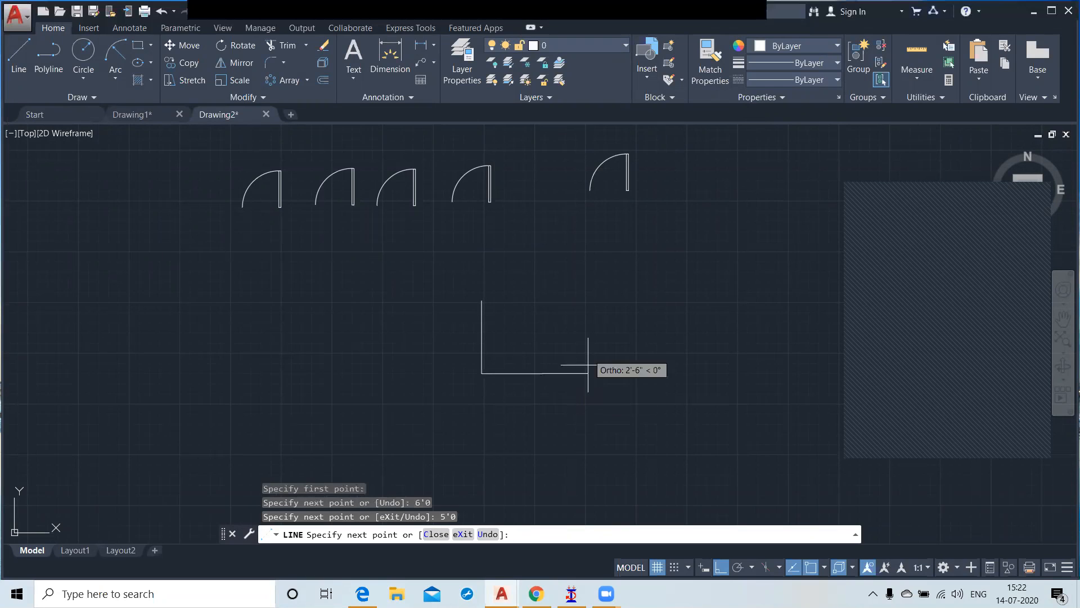
left_click(543, 300)
left_click(484, 301)
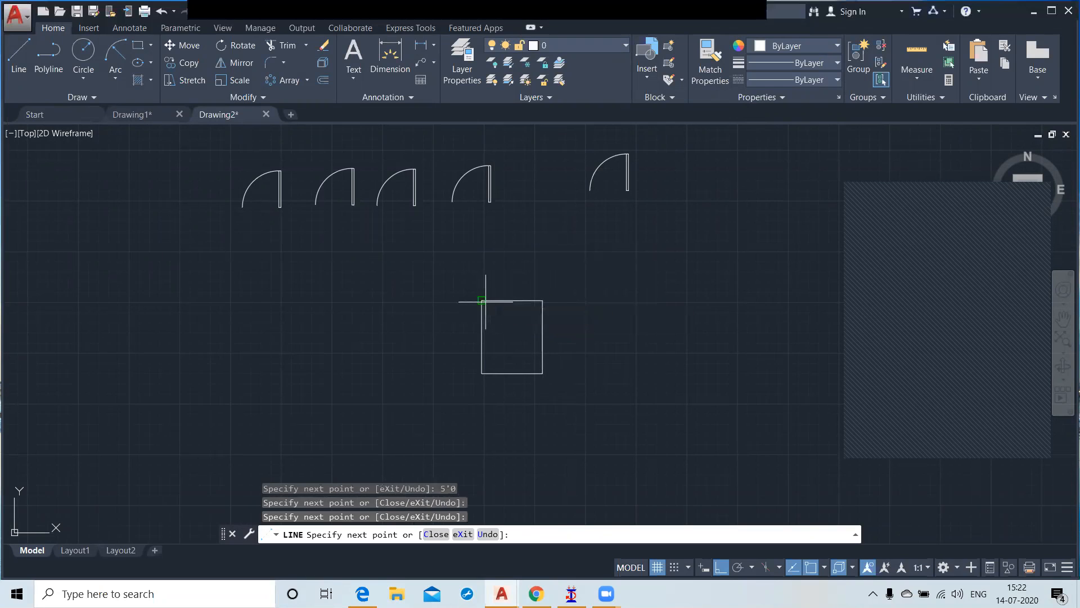
key("Return")
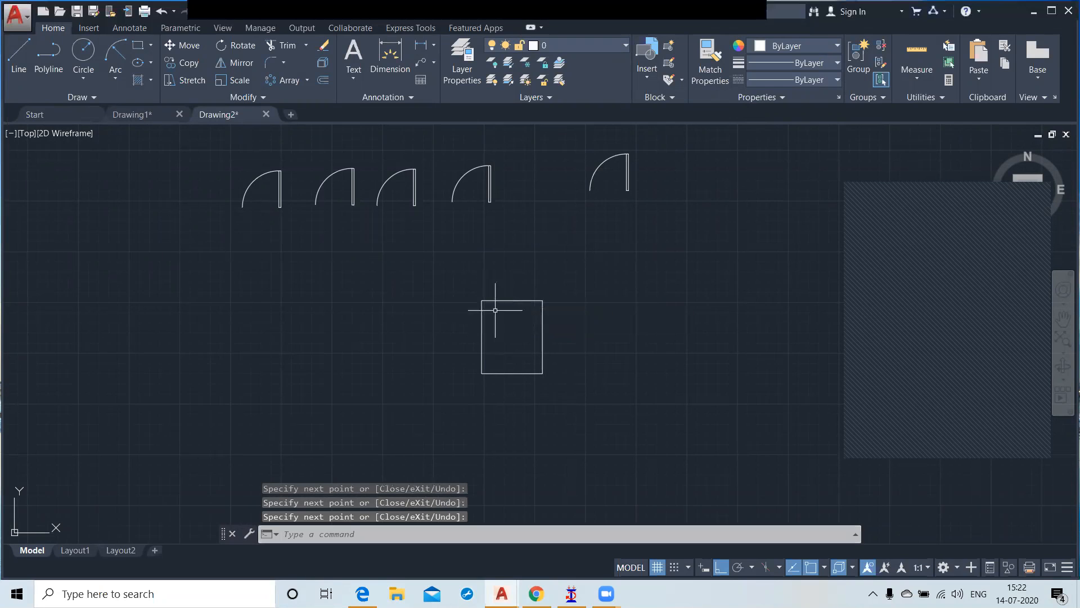
Step: Draw a small horizontal rectangle inside the 6' by 5' outline, near its upper-left corner
left_click(138, 45)
scroll(484, 297, "up", 5)
left_click(493, 350)
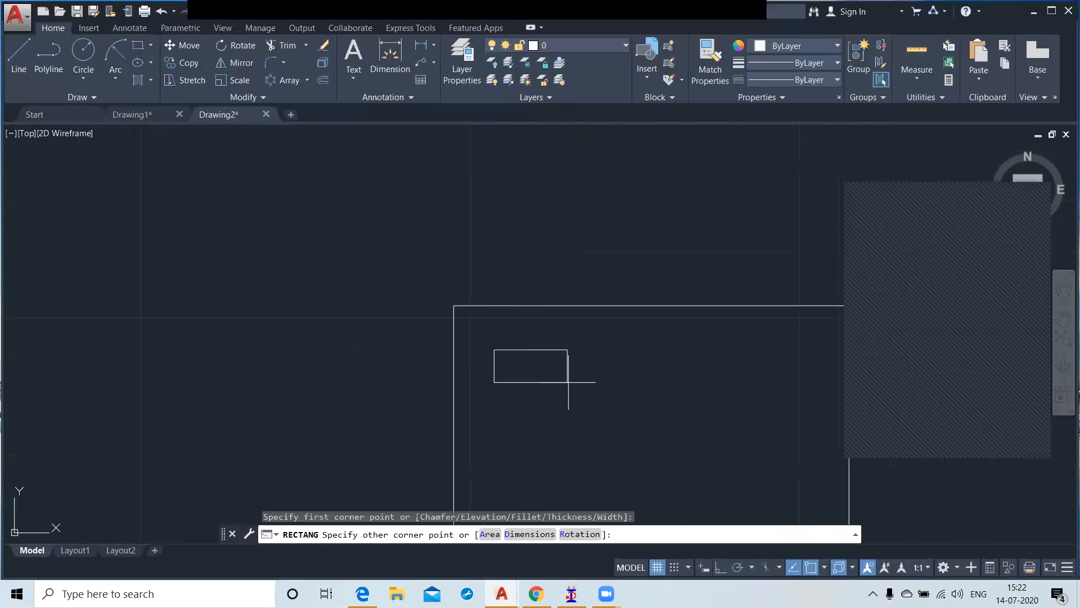
left_click(592, 391)
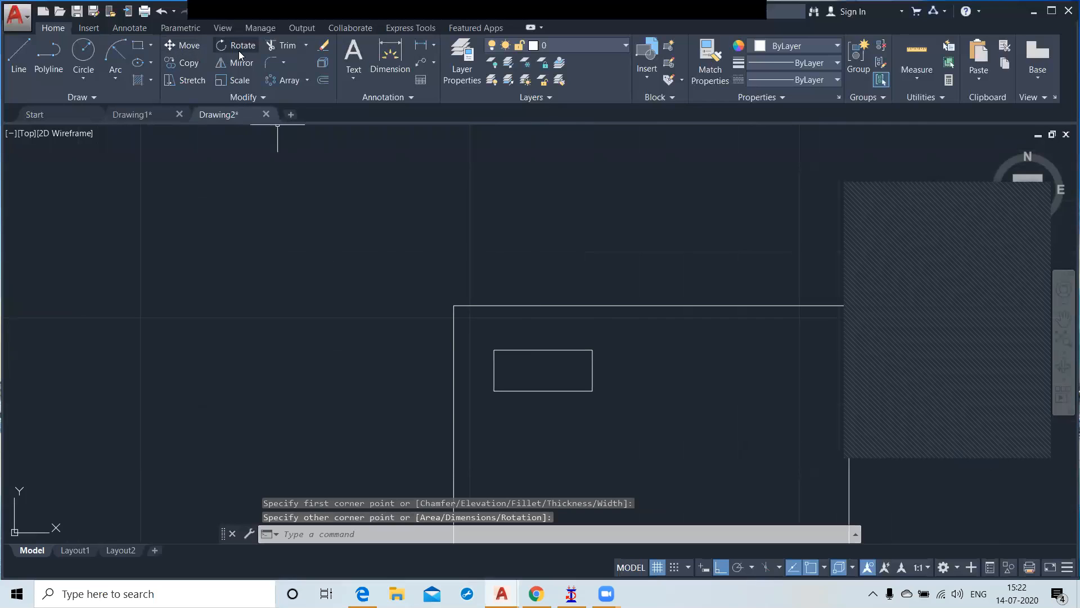
Step: Draw a second small horizontal rectangle inside the 6' by 5' outline, near its upper-right corner and level with the first
left_click(139, 45)
scroll(107, 213, "down", 2)
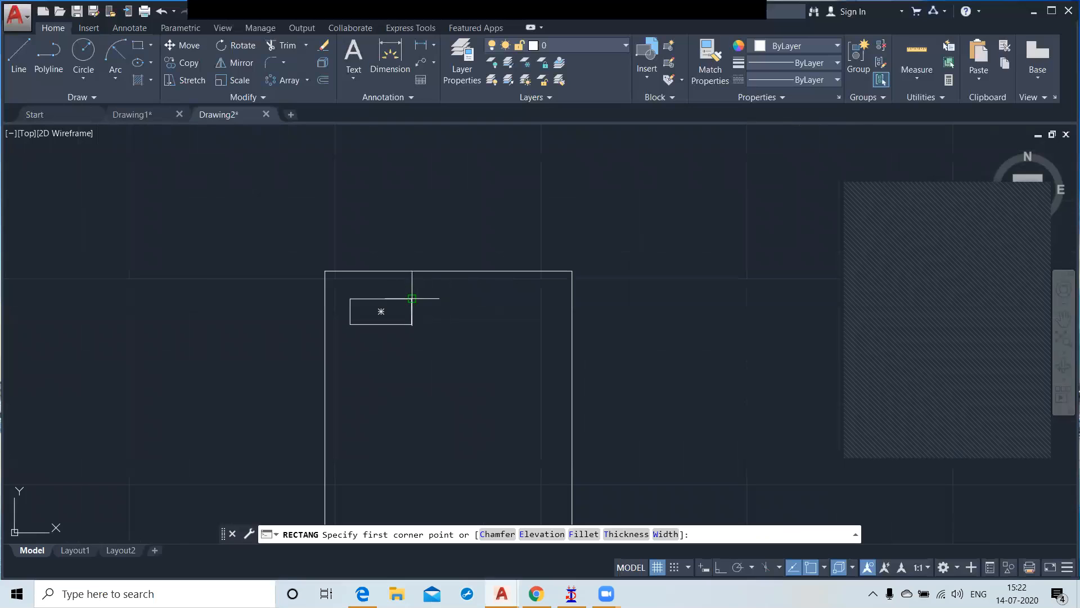
left_click(483, 298)
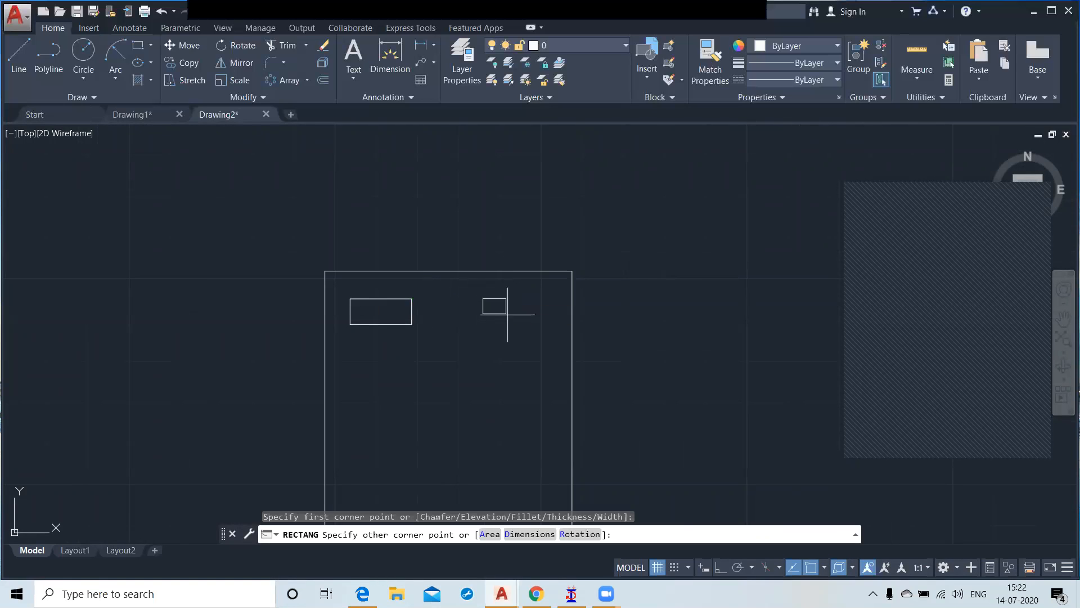
left_click(551, 324)
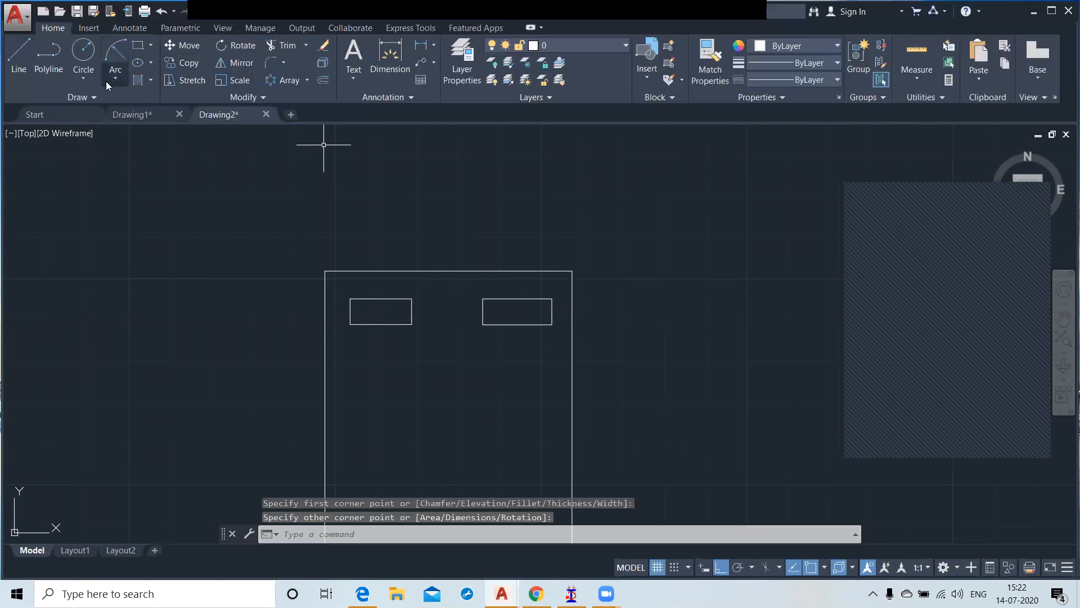
Step: Draw a wavy spline with Ortho off across the outline below the two small rectangles, from its left edge to its right edge
left_click(94, 97)
left_click(14, 114)
scroll(369, 330, "down", 4)
scroll(376, 300, "up", 4)
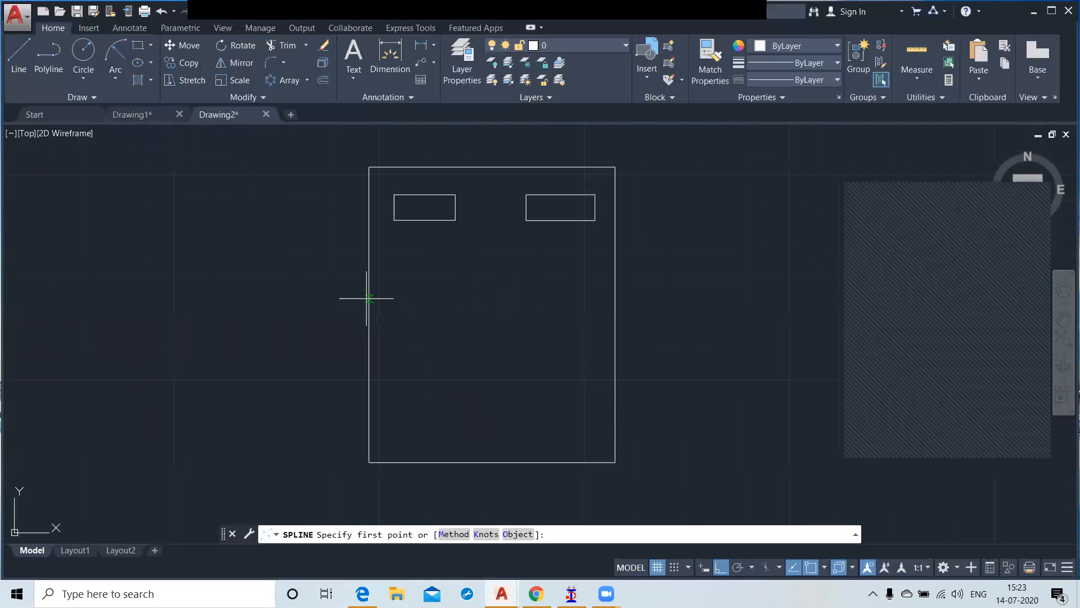
left_click(369, 297)
left_click(720, 567)
left_click(430, 260)
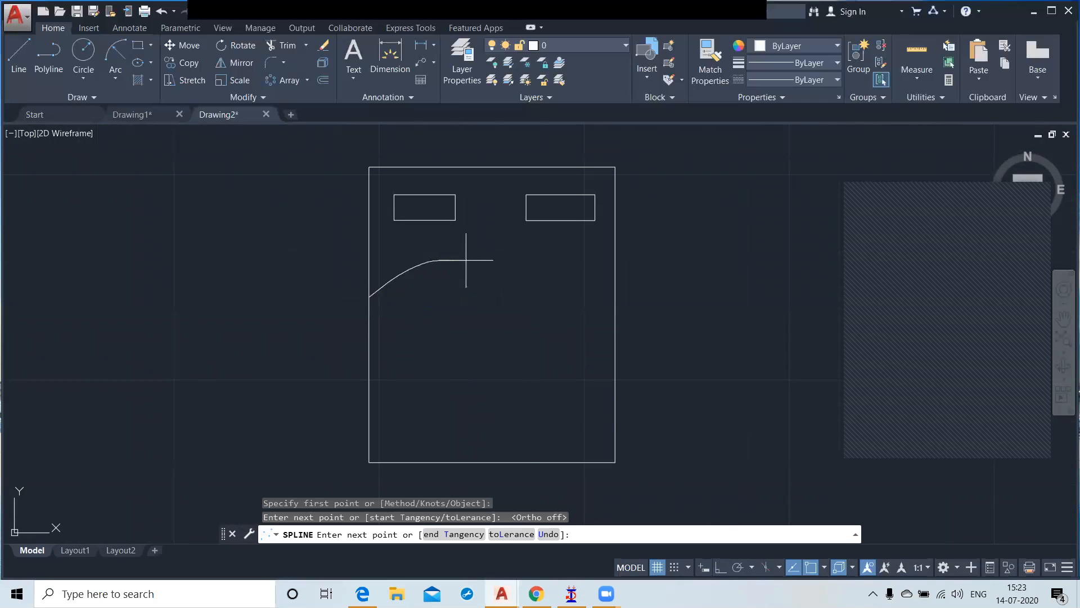
left_click(534, 274)
left_click(617, 245)
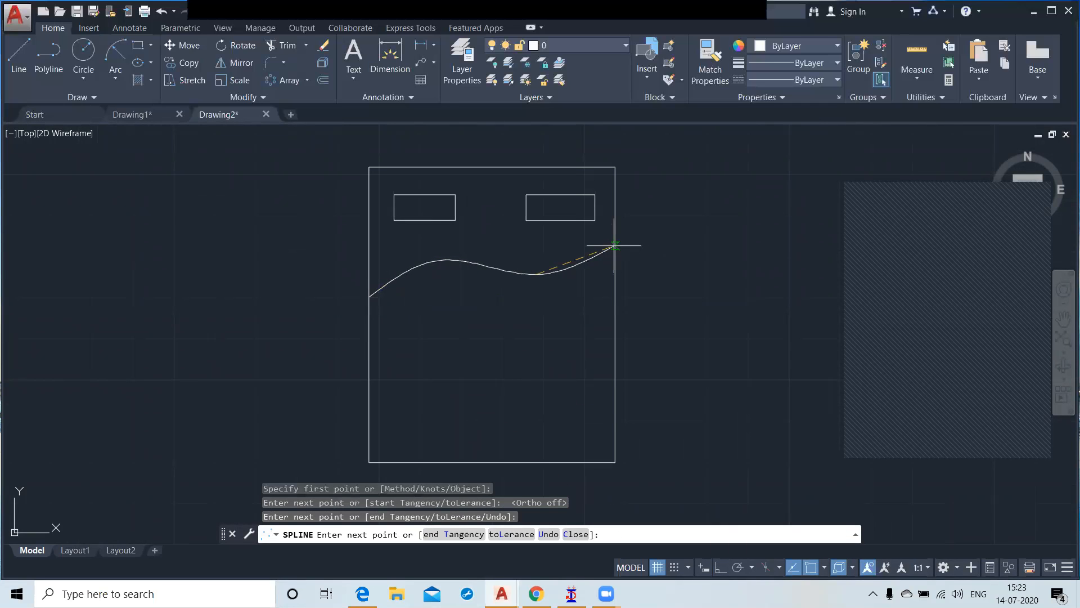
key("Return")
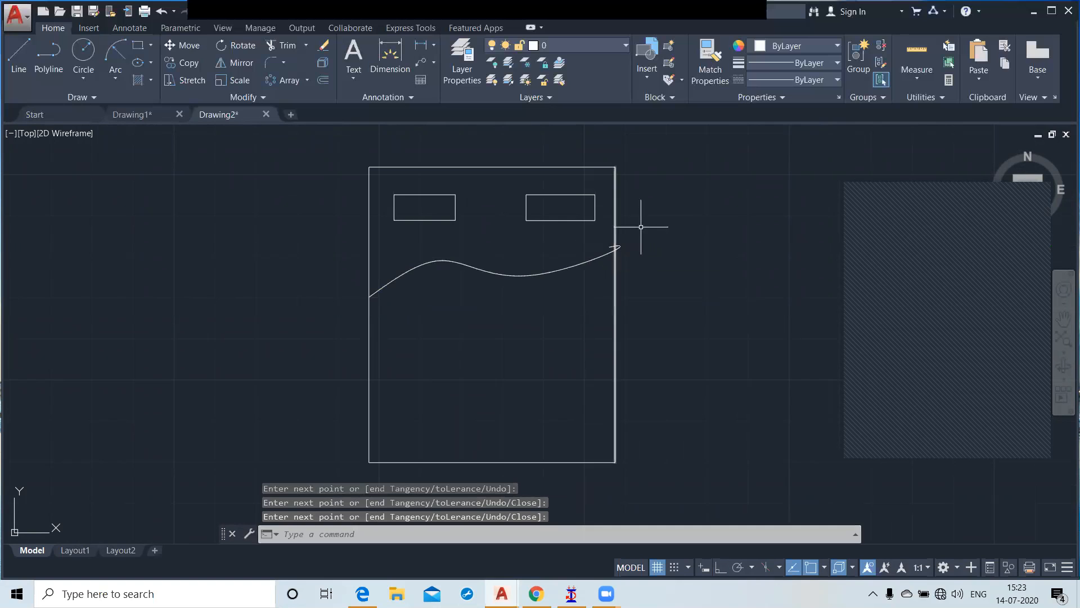
Step: Start a block definition named Bed with its base point at the lower-right corner of the bed outline
scroll(580, 276, "down", 2)
scroll(480, 208, "down", 2)
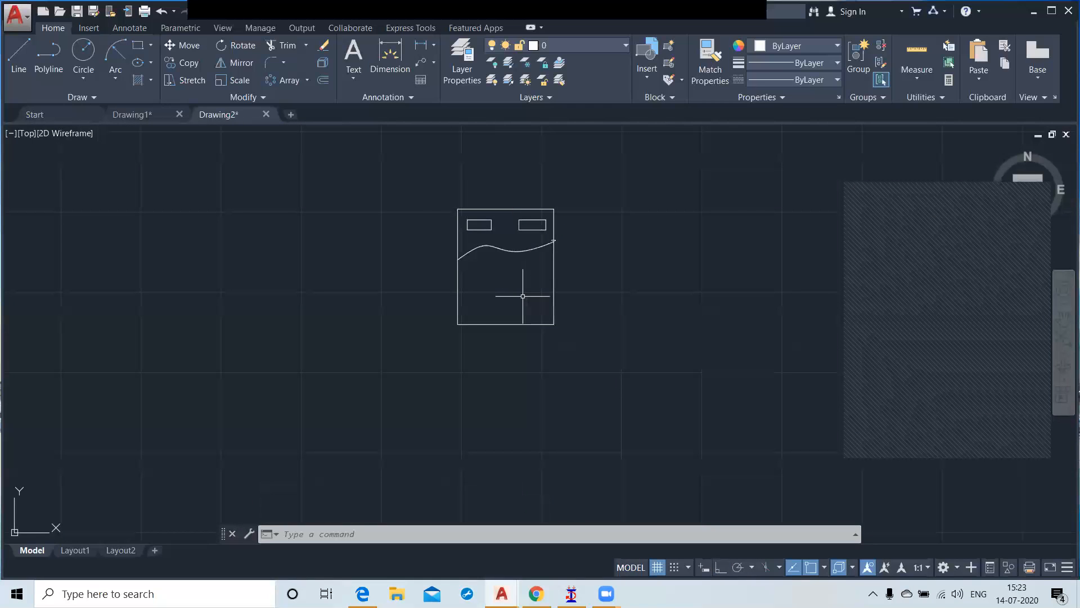
scroll(523, 296, "down", 3)
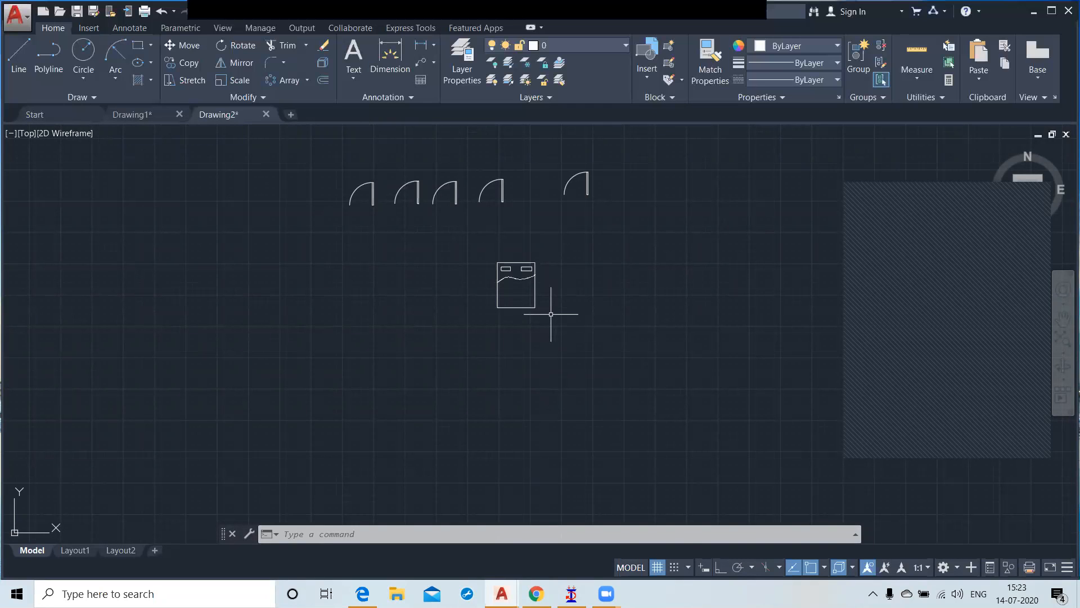
left_click(669, 47)
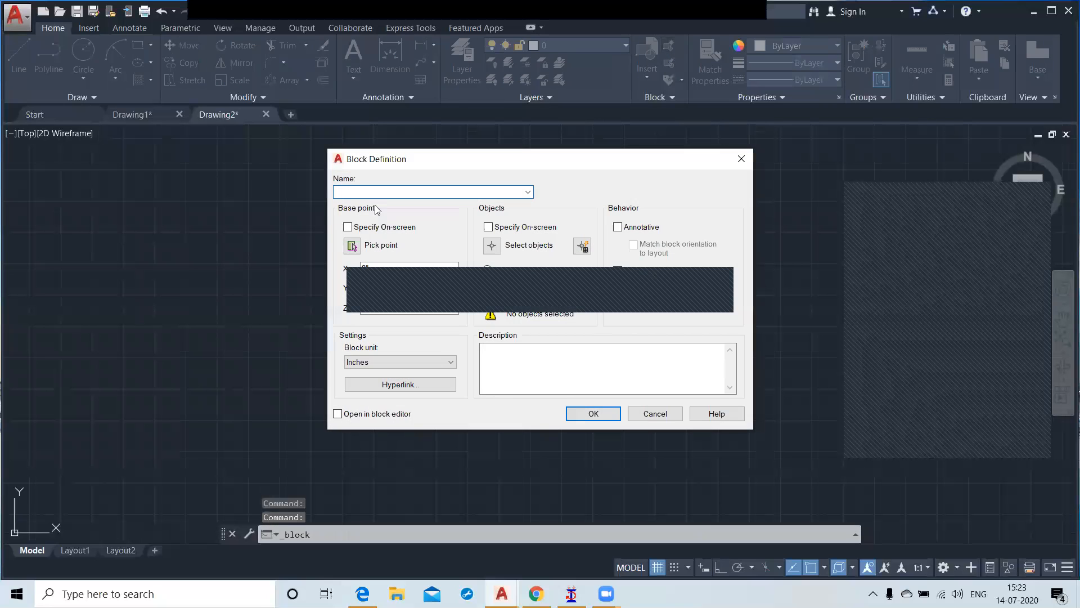
type("Bed")
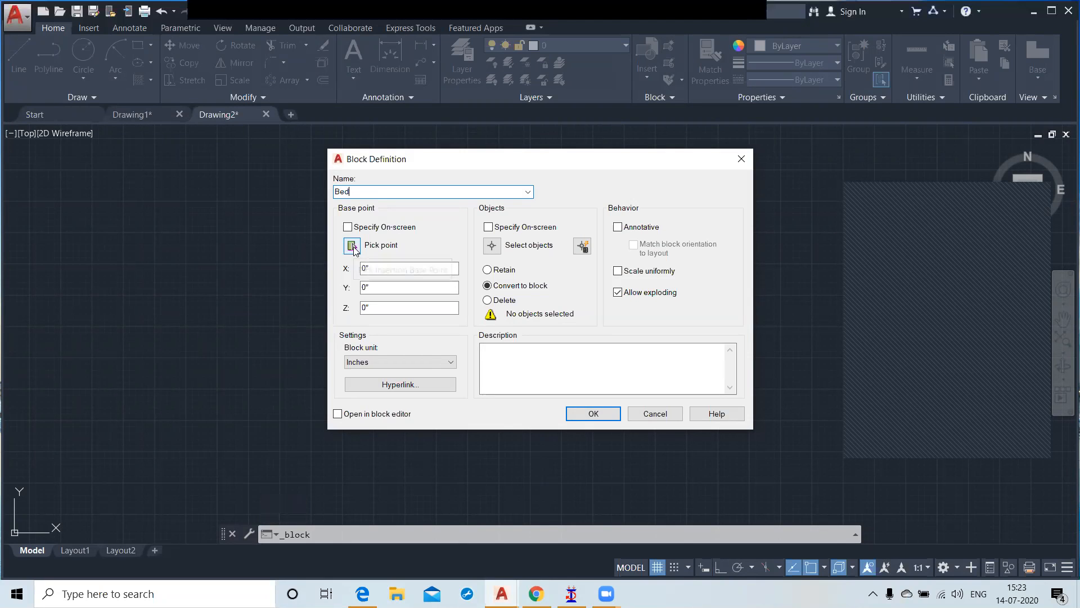
left_click(352, 246)
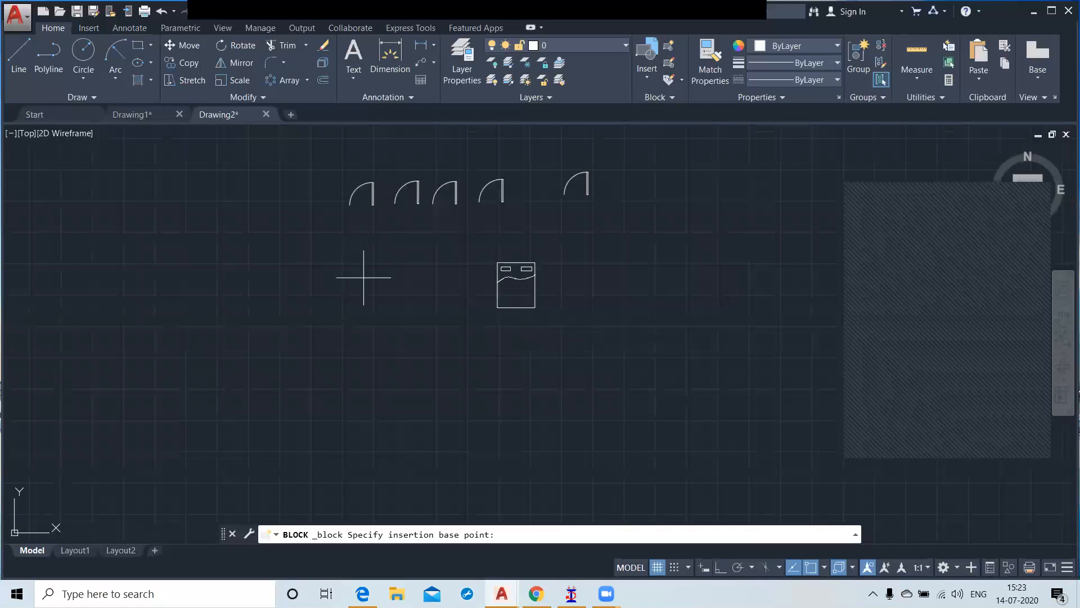
left_click(537, 307)
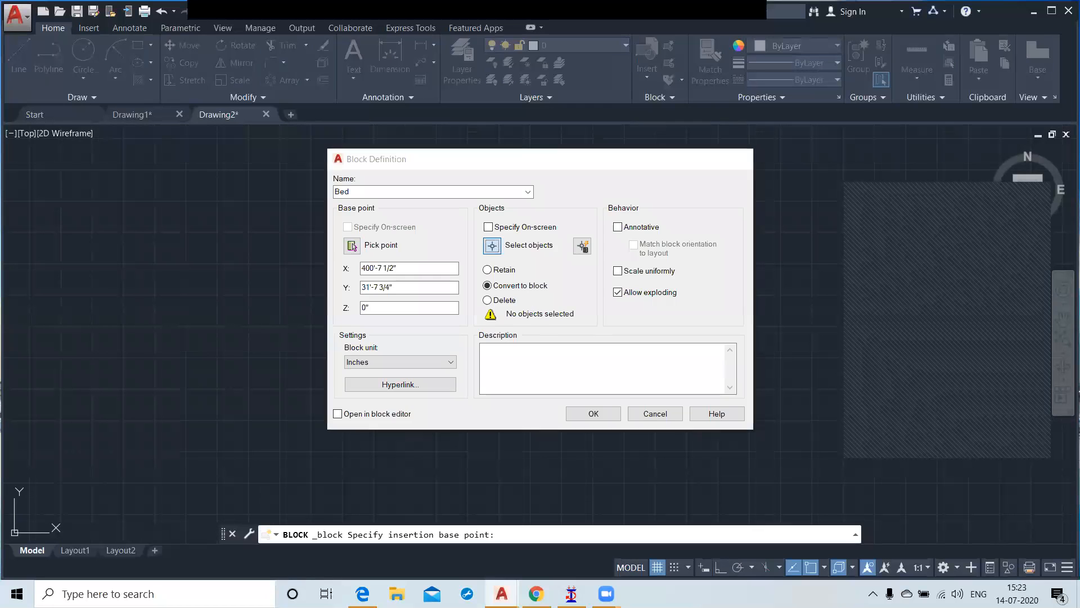
Step: Select the outline, both small rectangles and the spline as the Bed block's objects and create the block
left_click(492, 245)
left_click(465, 241)
left_click(563, 365)
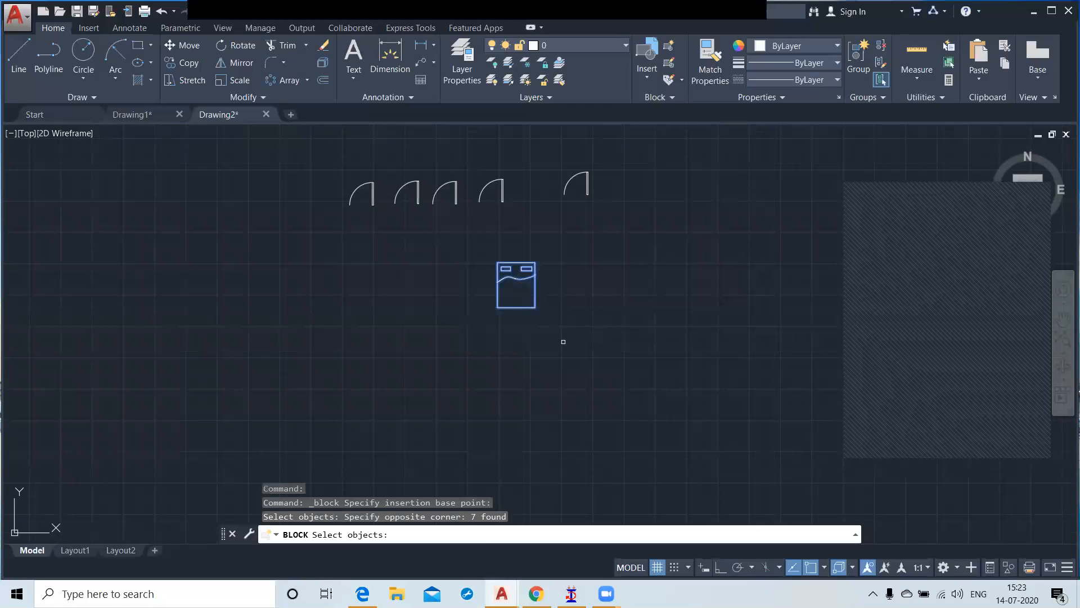
key("Return")
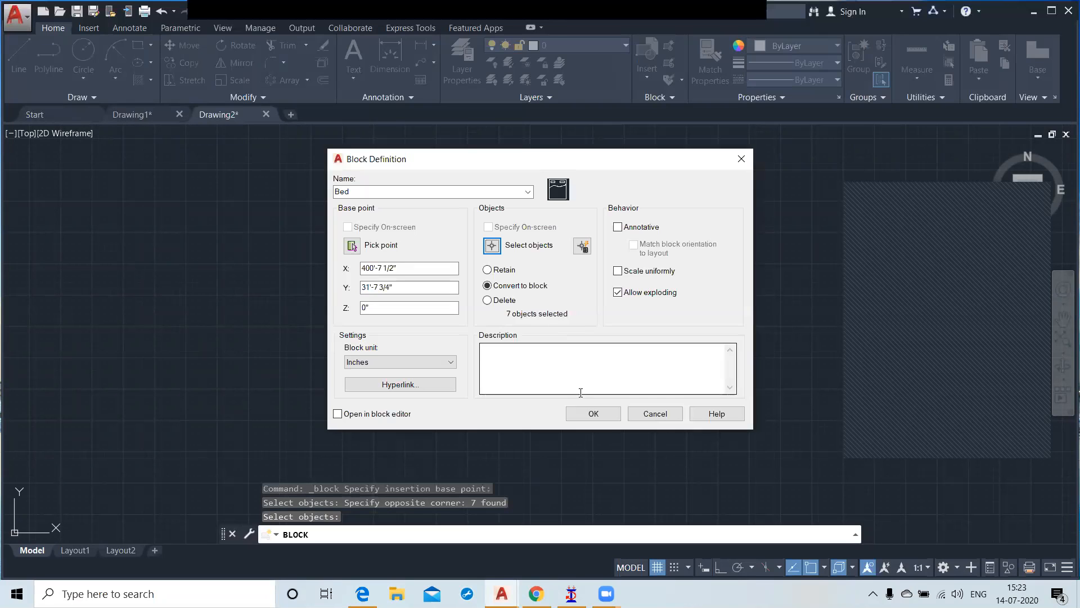
left_click(588, 415)
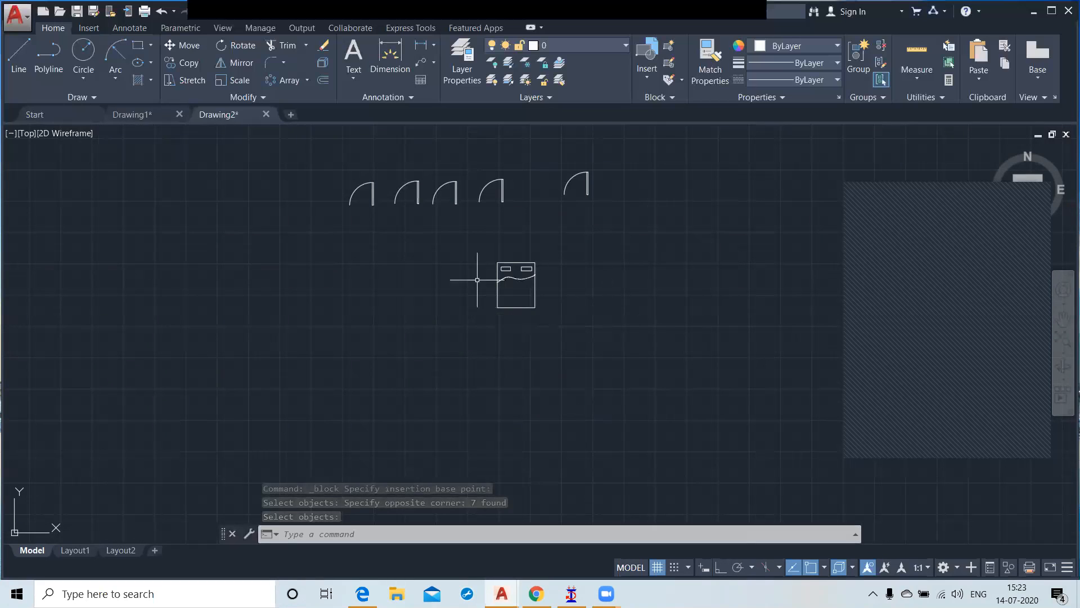
Step: Insert two Bed blocks, one far to the left of the original bed and one to its right
left_click(647, 79)
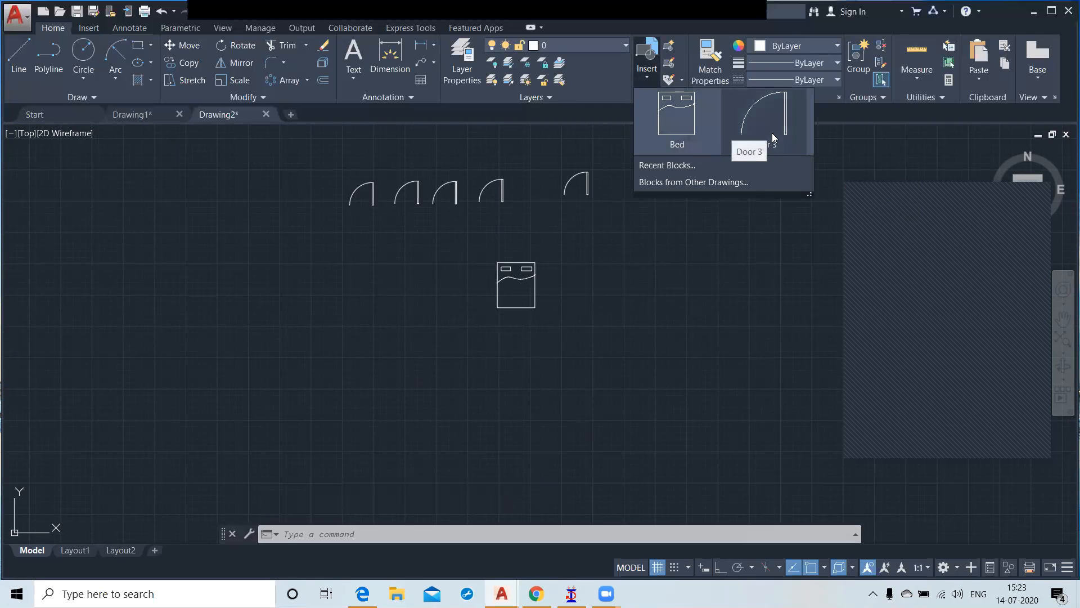
left_click(677, 131)
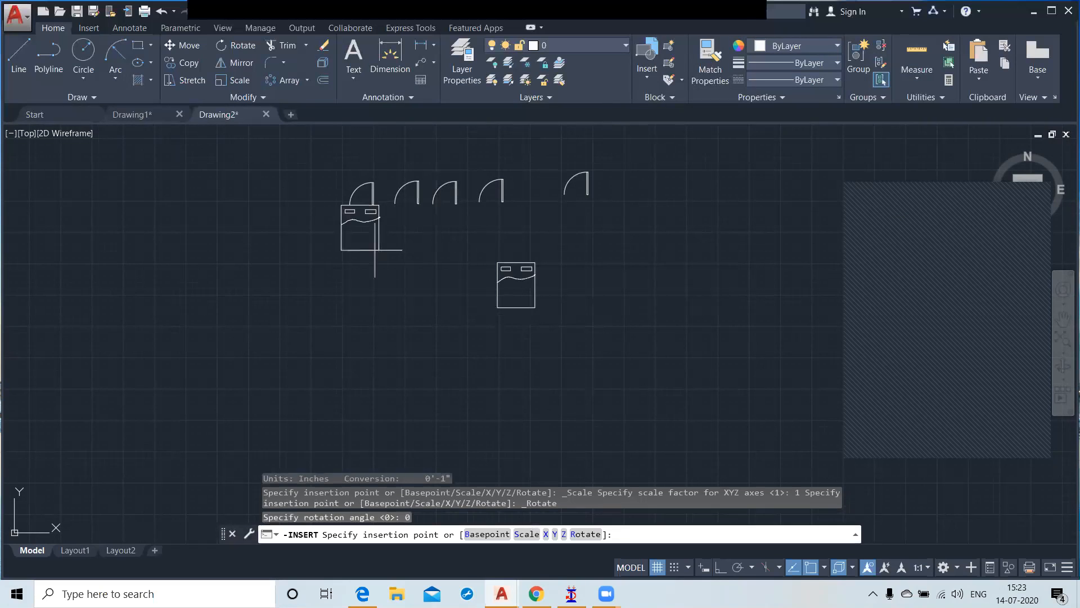
left_click(202, 335)
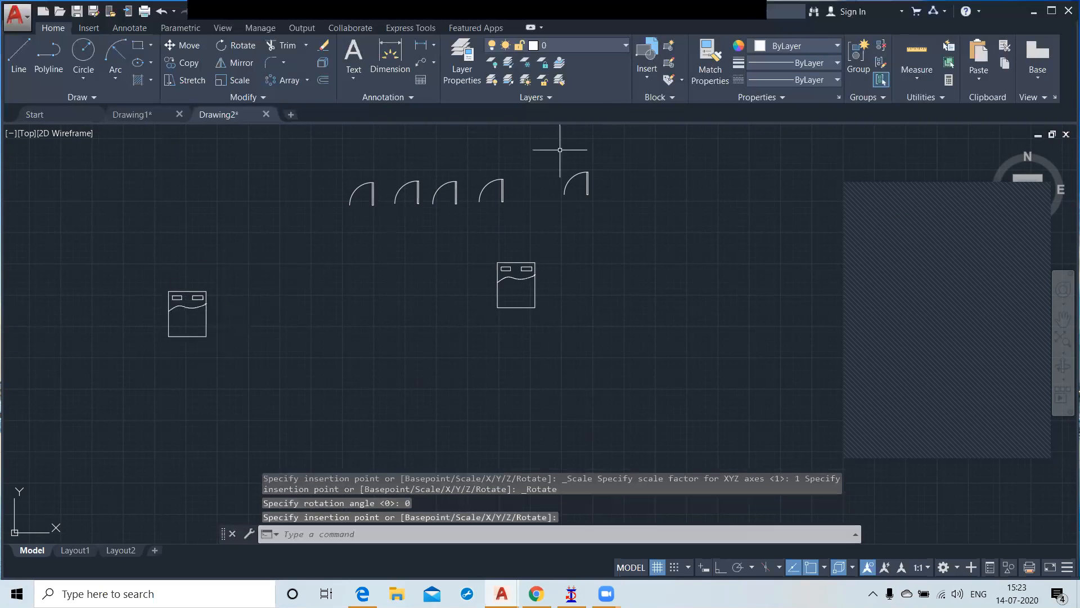
left_click(644, 62)
left_click(673, 127)
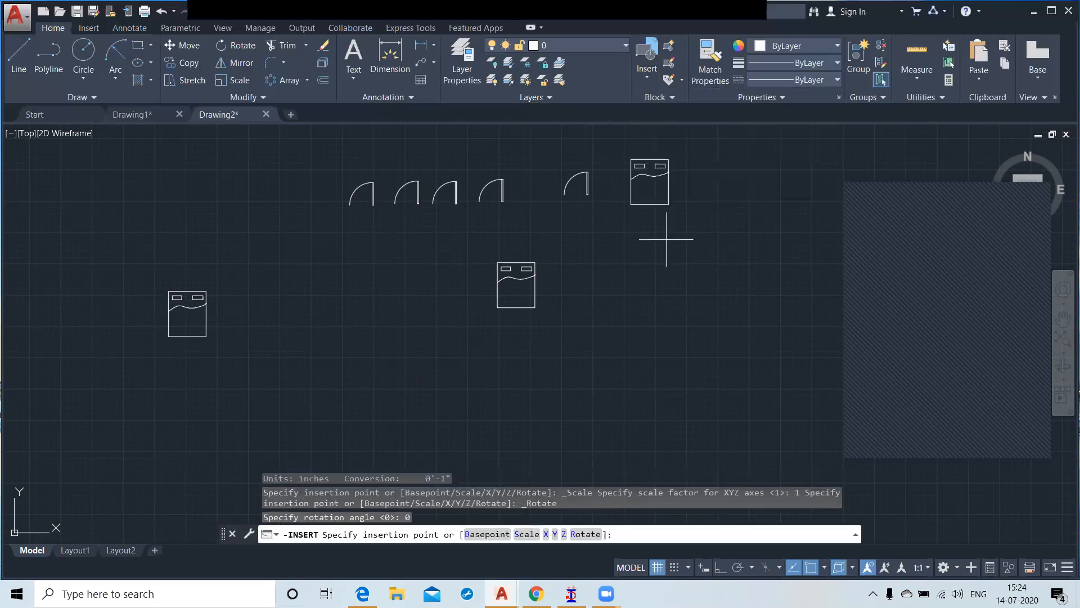
left_click(703, 305)
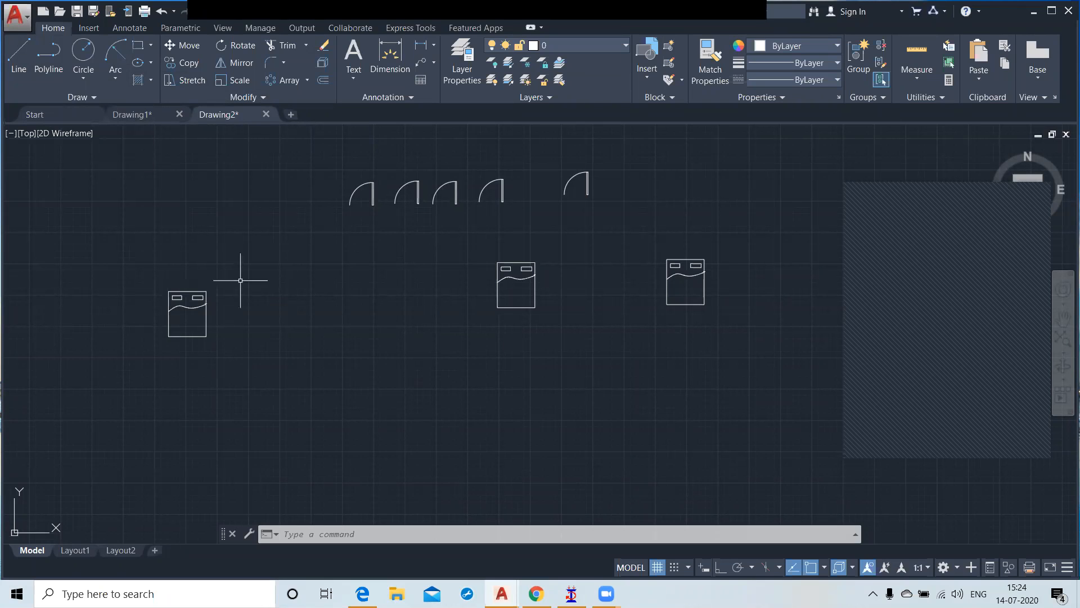
Step: Open the Bed block in the Block Editor and delete its wavy spline
scroll(533, 270, "up", 2)
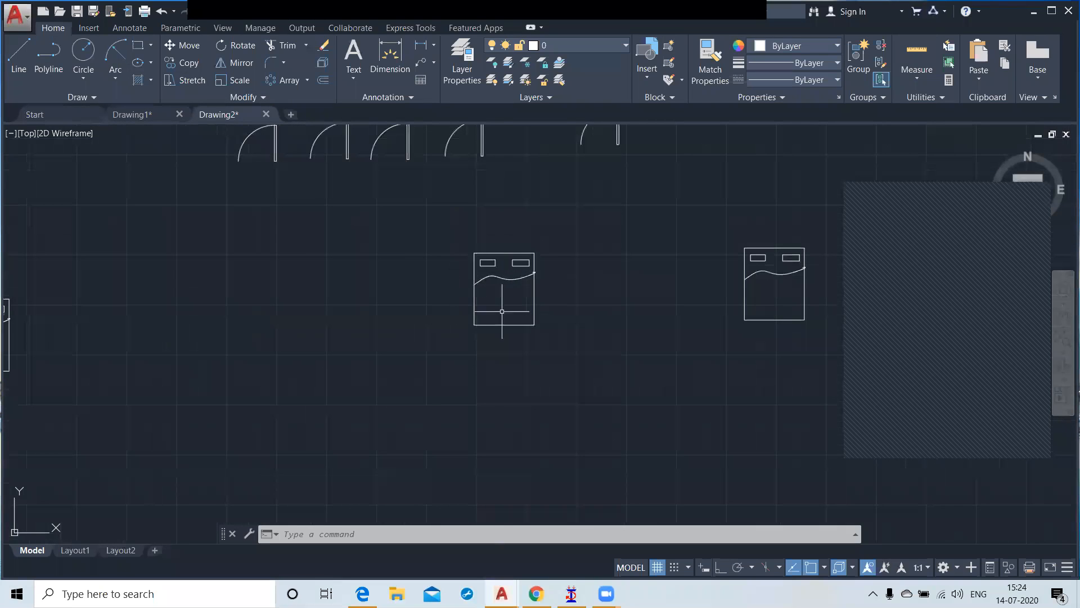
double_click(534, 298)
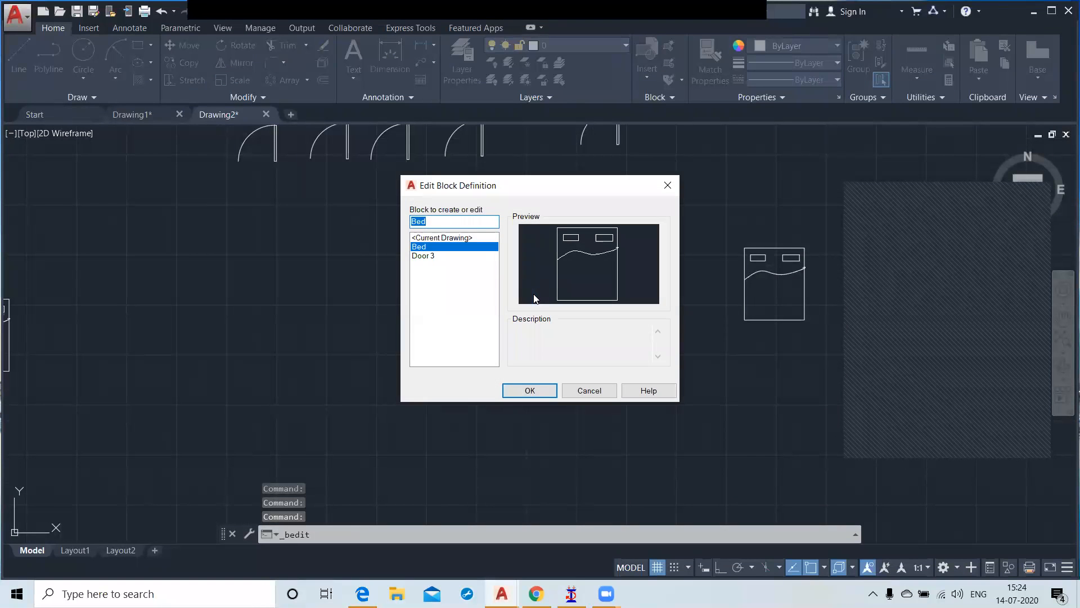
left_click(536, 391)
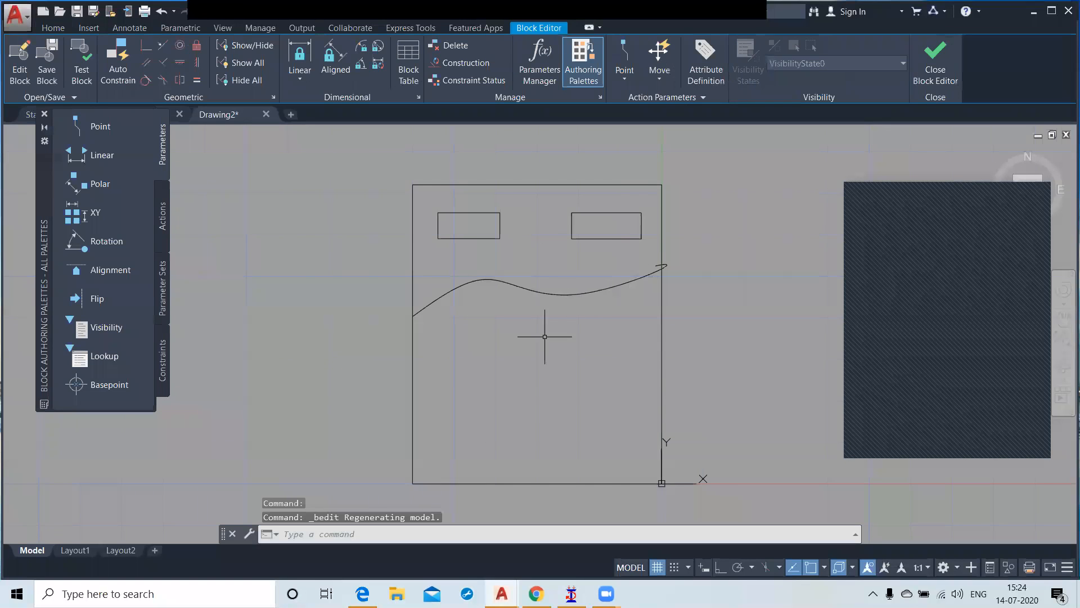
scroll(683, 257, "up", 4)
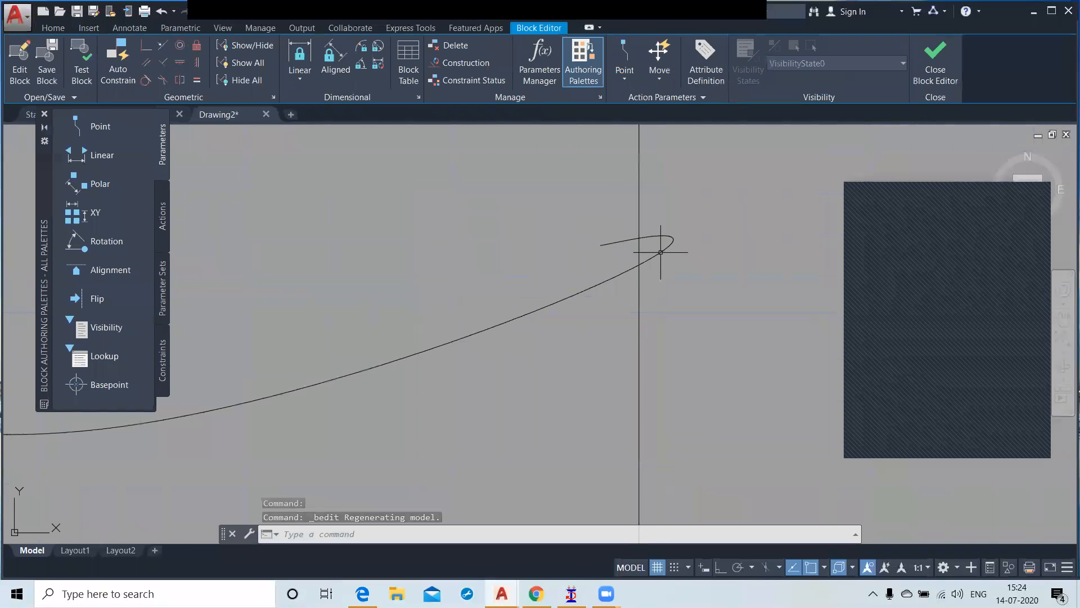
scroll(687, 242, "down", 4)
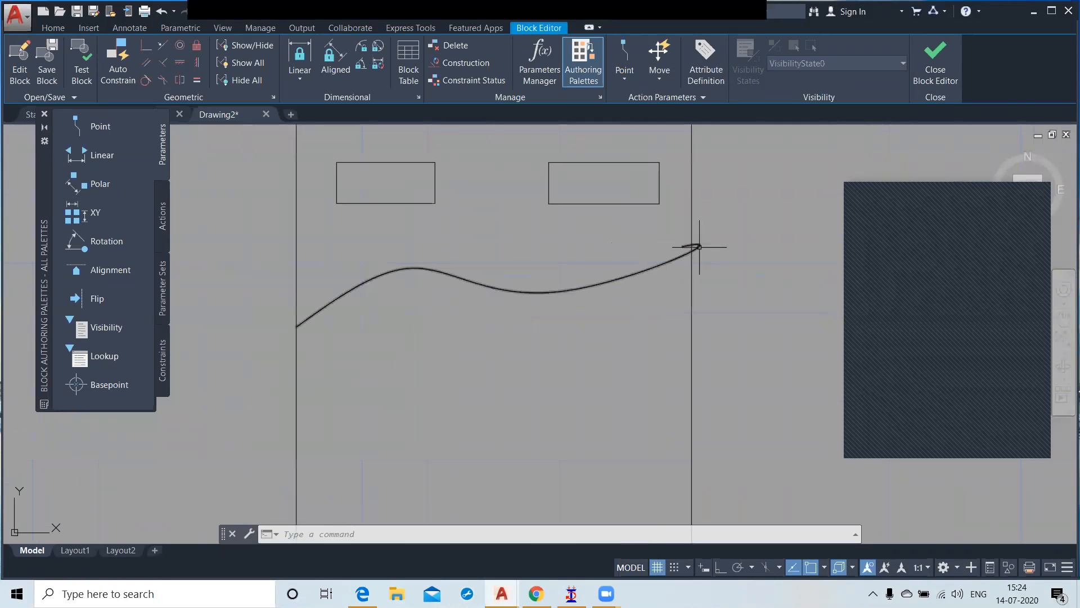
left_click(649, 270)
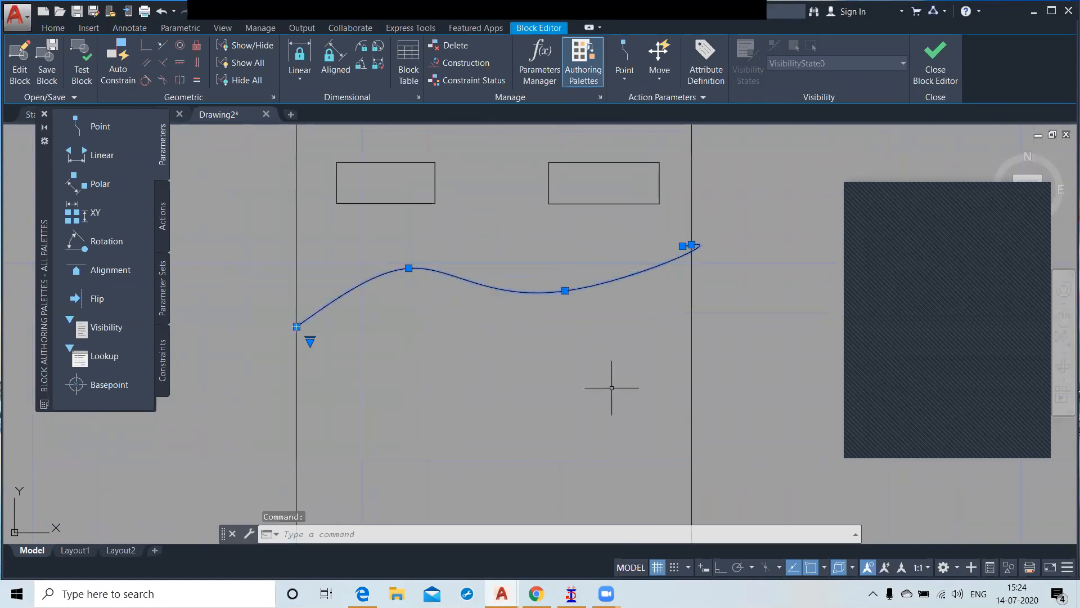
key("Delete")
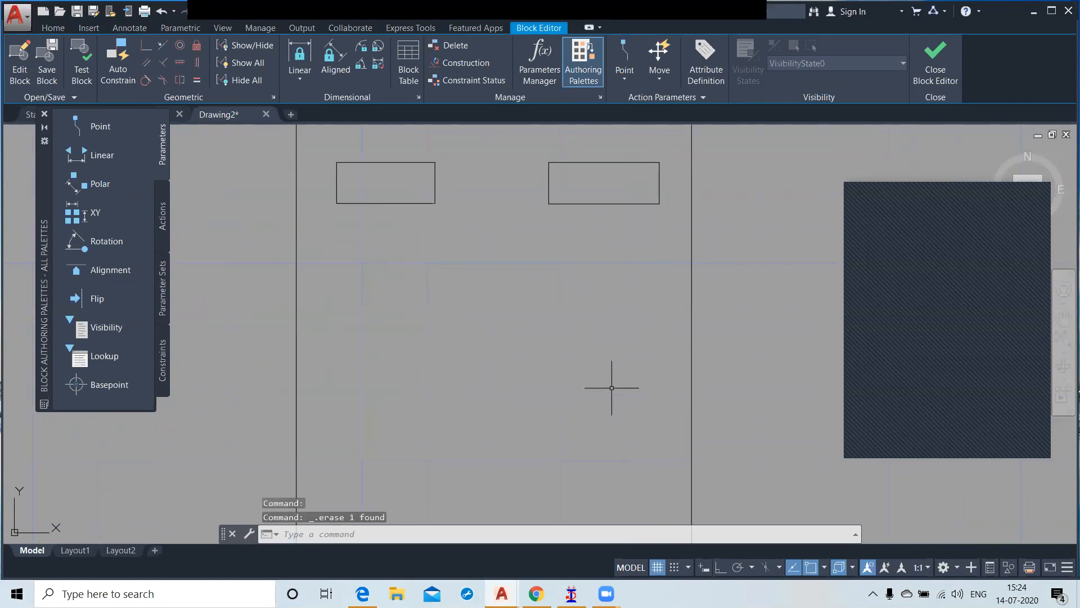
Step: Draw a new wavy spline across the bed from its left edge to its right edge, below the two small rectangles
left_click(63, 30)
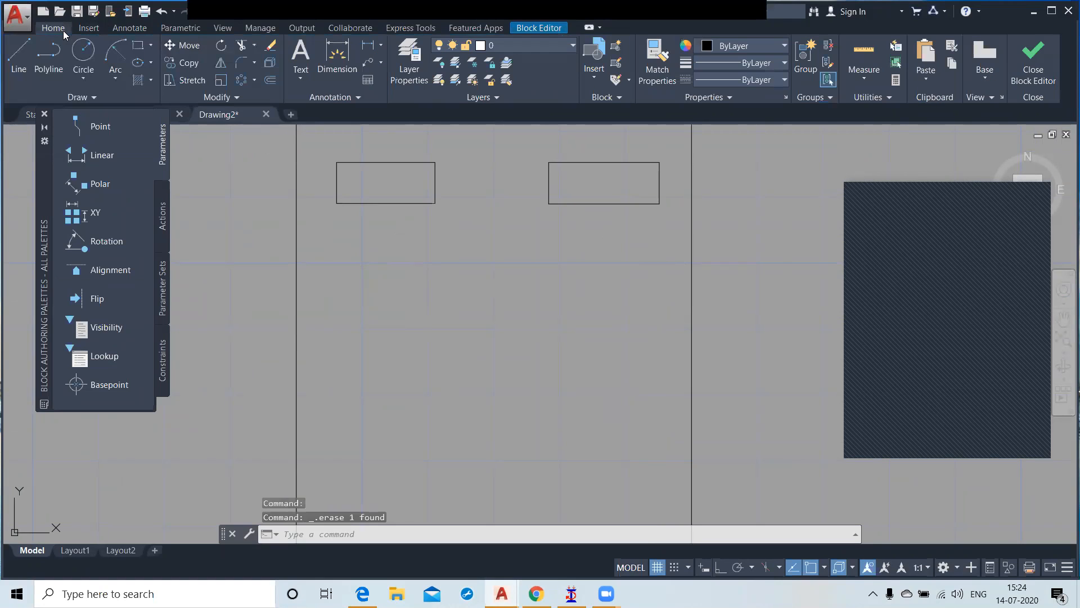
left_click(79, 97)
left_click(13, 114)
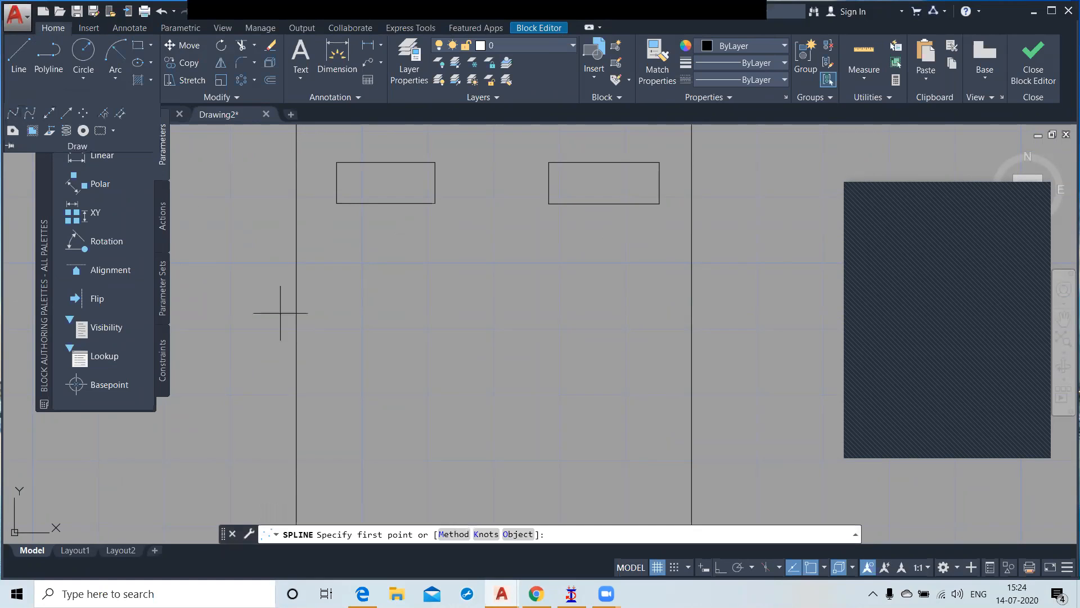
left_click(297, 390)
left_click(399, 309)
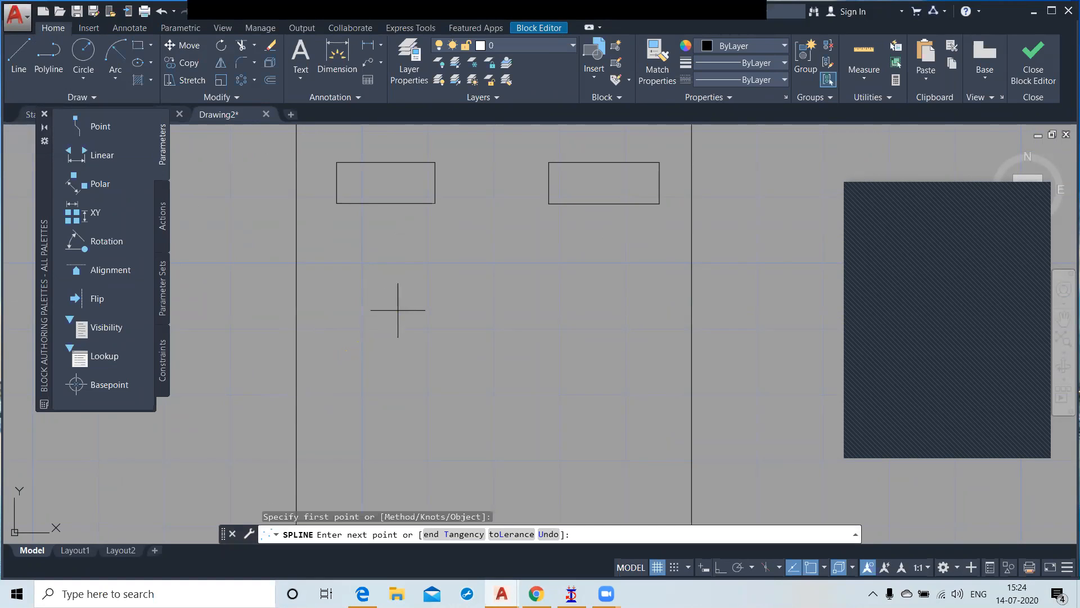
left_click(562, 347)
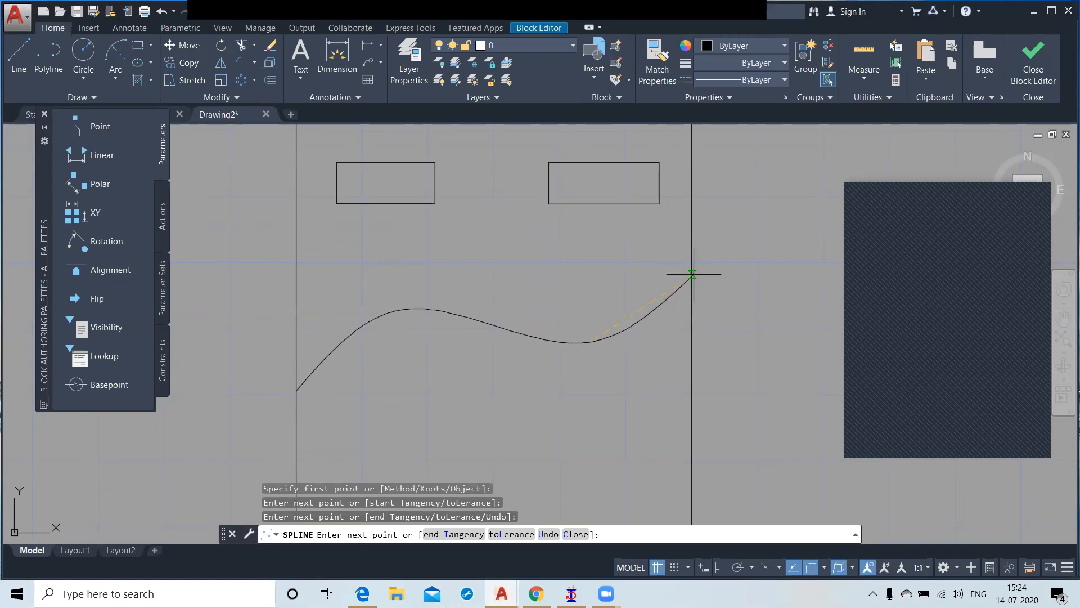
left_click(691, 274)
key("Return")
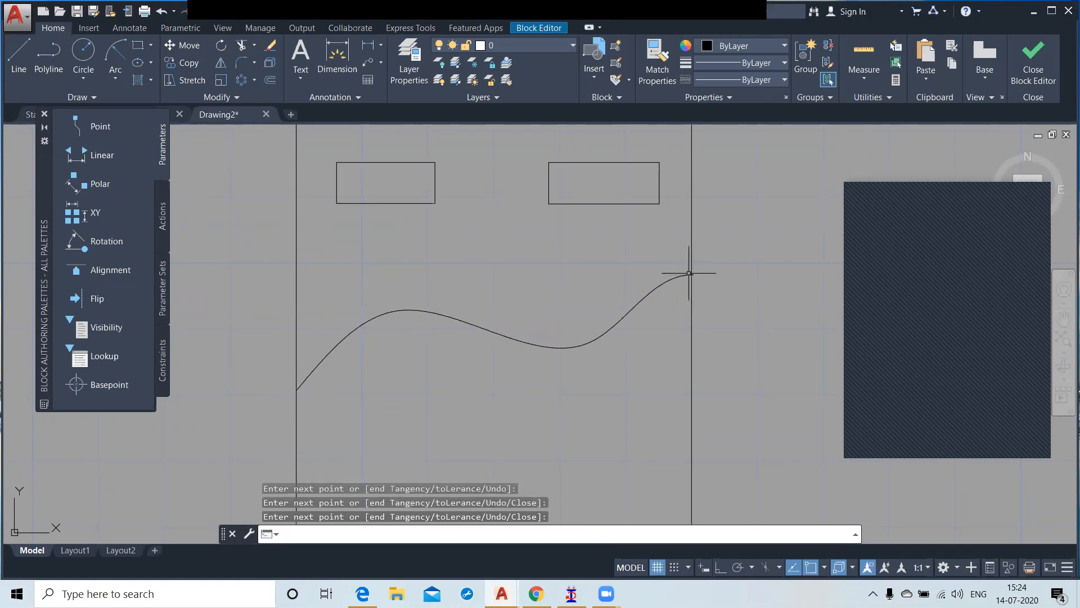
Step: Close the Block Editor and save the changes to the Bed block
scroll(754, 337, "down", 5)
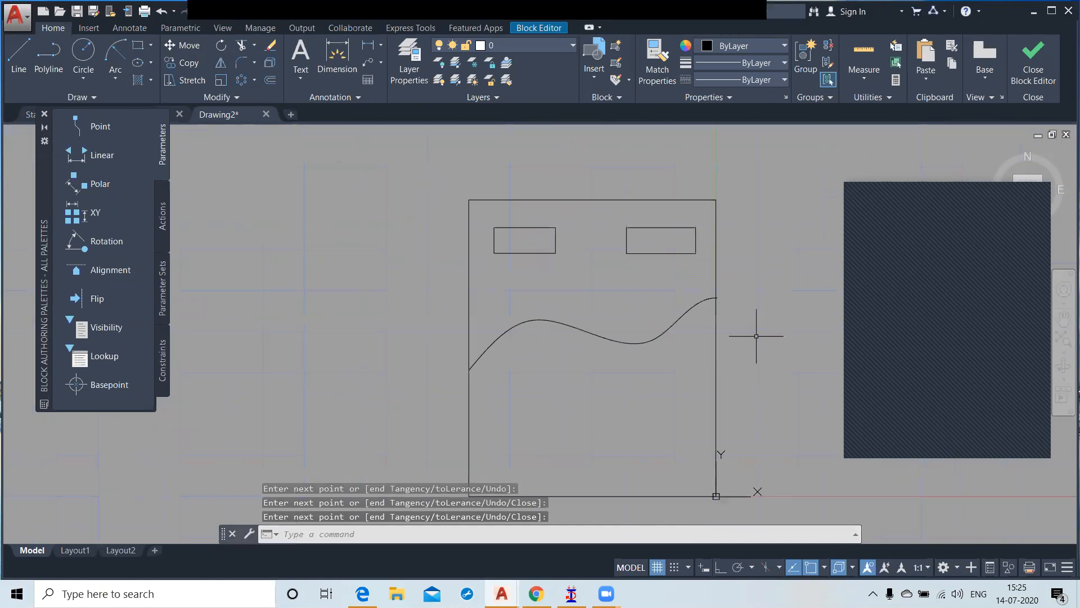
left_click(1030, 65)
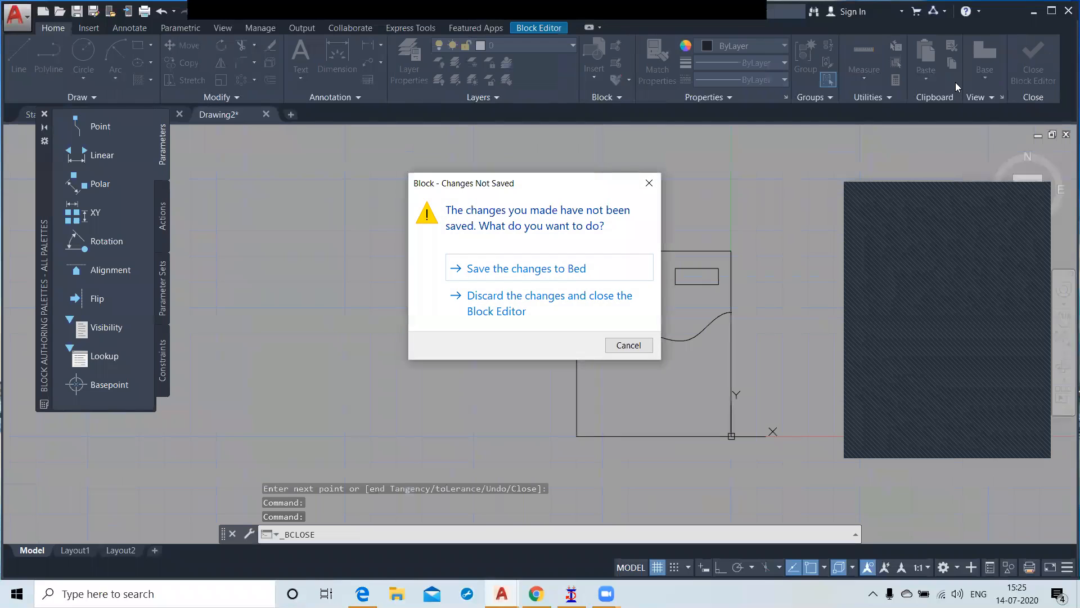
left_click(573, 270)
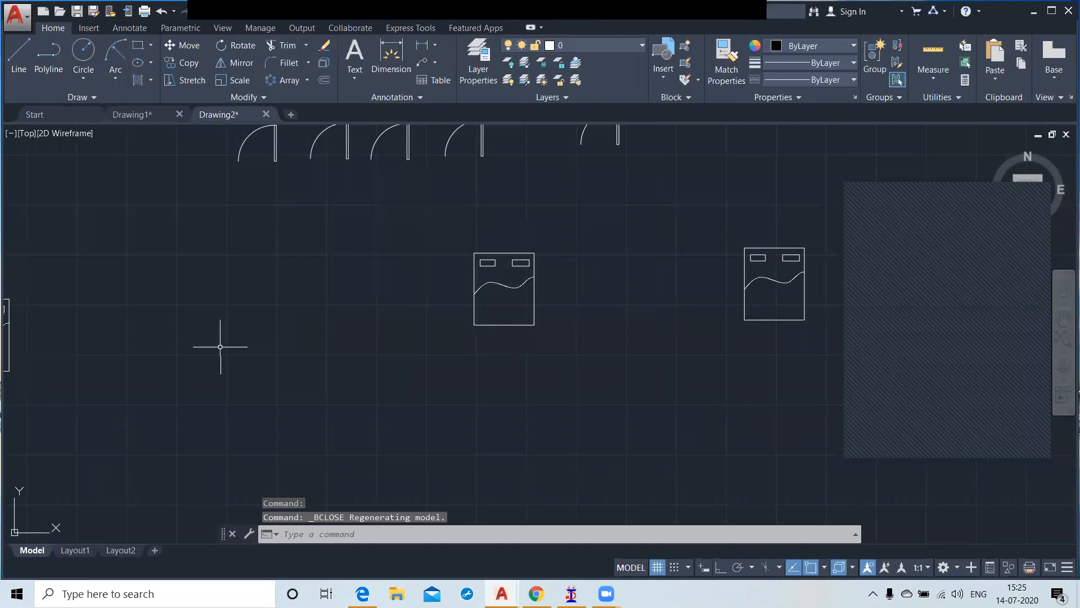
Step: Inspect the three Bed copies in the drawing for the redrawn wavy spline
middle_click_drag(220, 347, 309, 302)
scroll(79, 273, "up", 8)
scroll(80, 277, "down", 8)
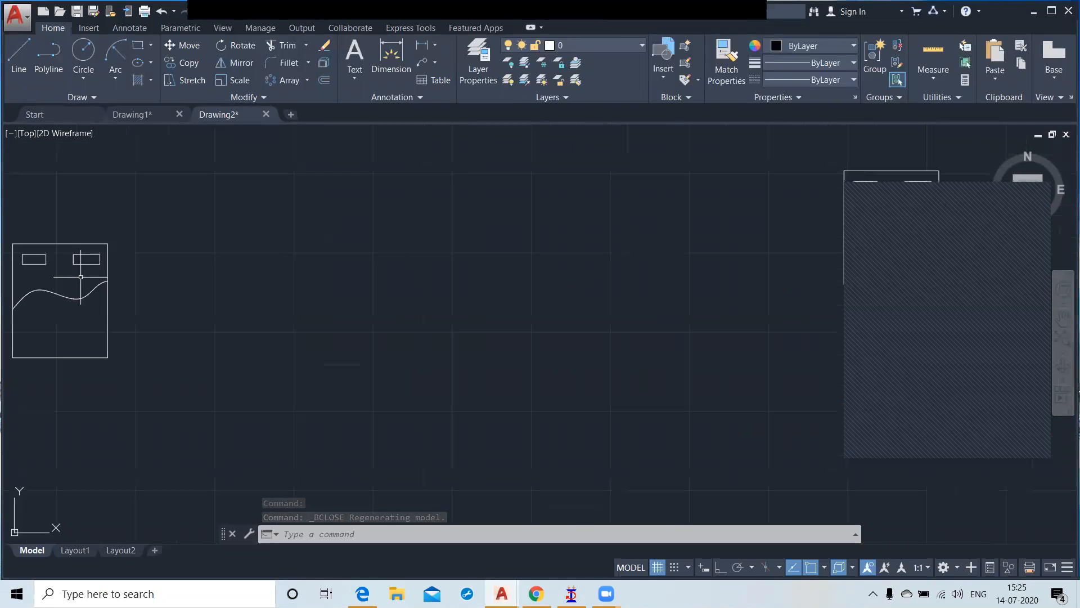
middle_click_drag(97, 277, 380, 260)
scroll(381, 260, "up", 5)
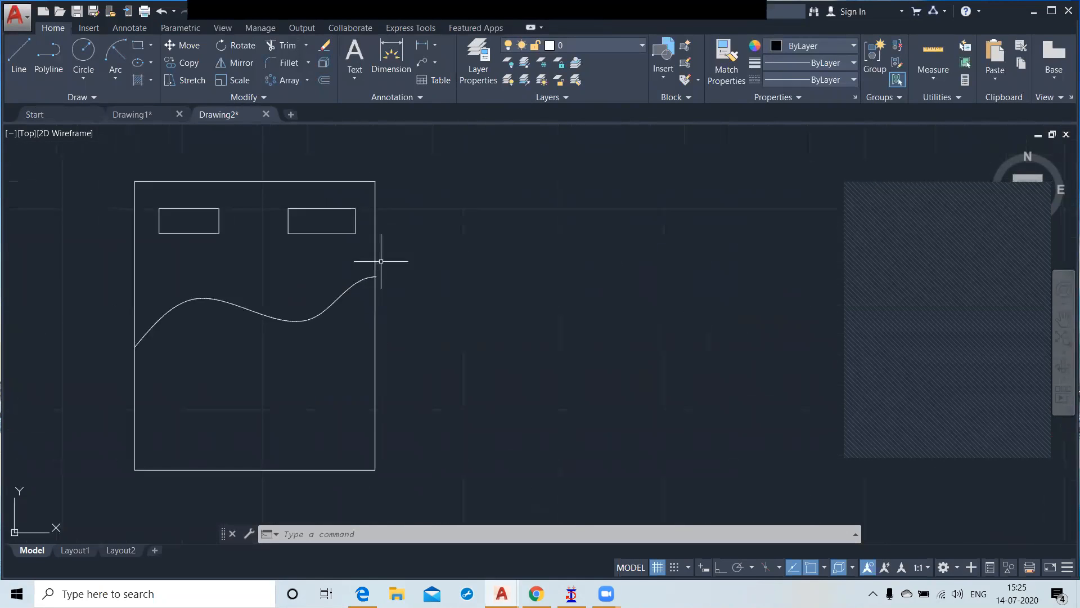
scroll(468, 250, "down", 5)
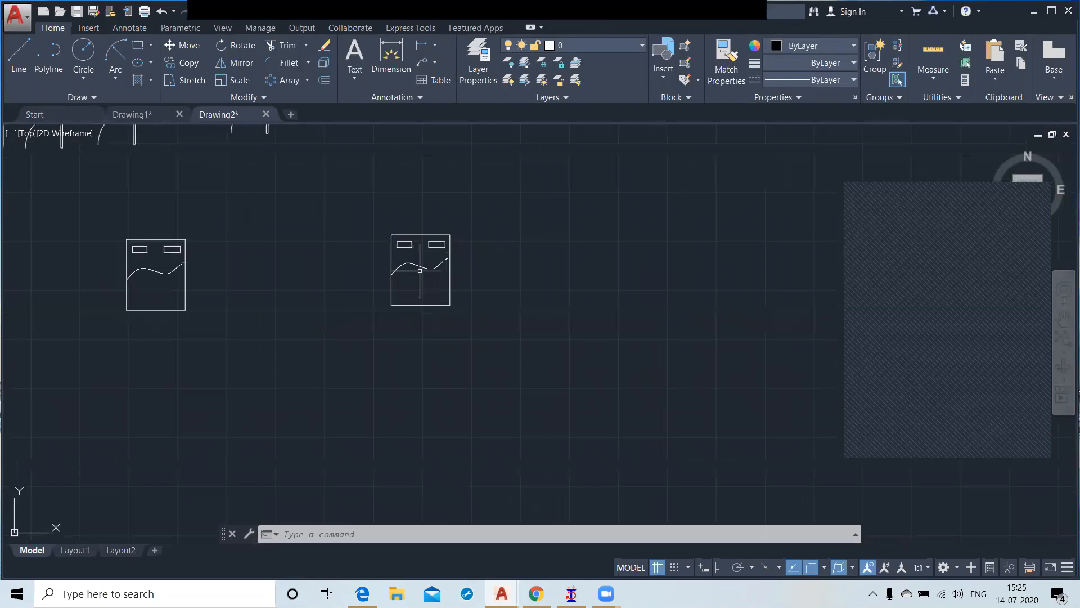
middle_click_drag(283, 299, 469, 295)
scroll(469, 295, "down", 2)
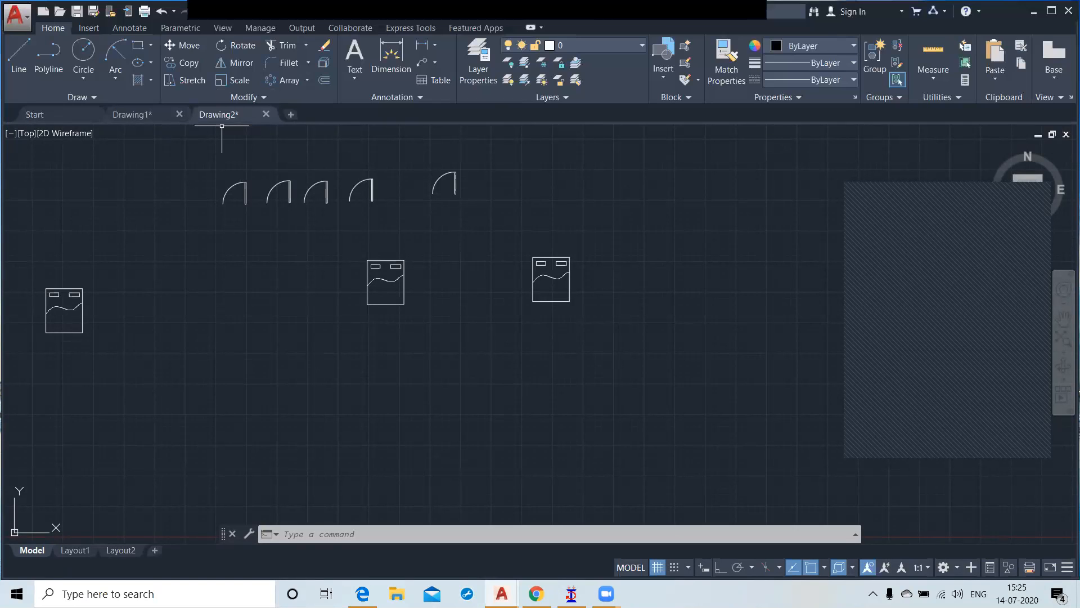
Step: Create a new blank drawing and check which blocks it offers for insertion
left_click(292, 115)
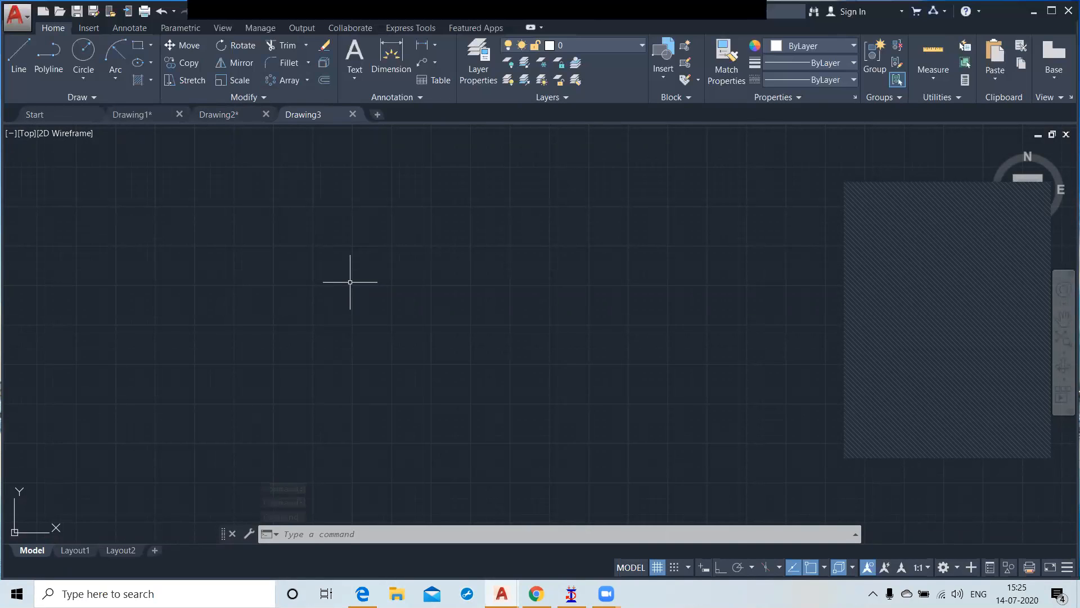
left_click(664, 82)
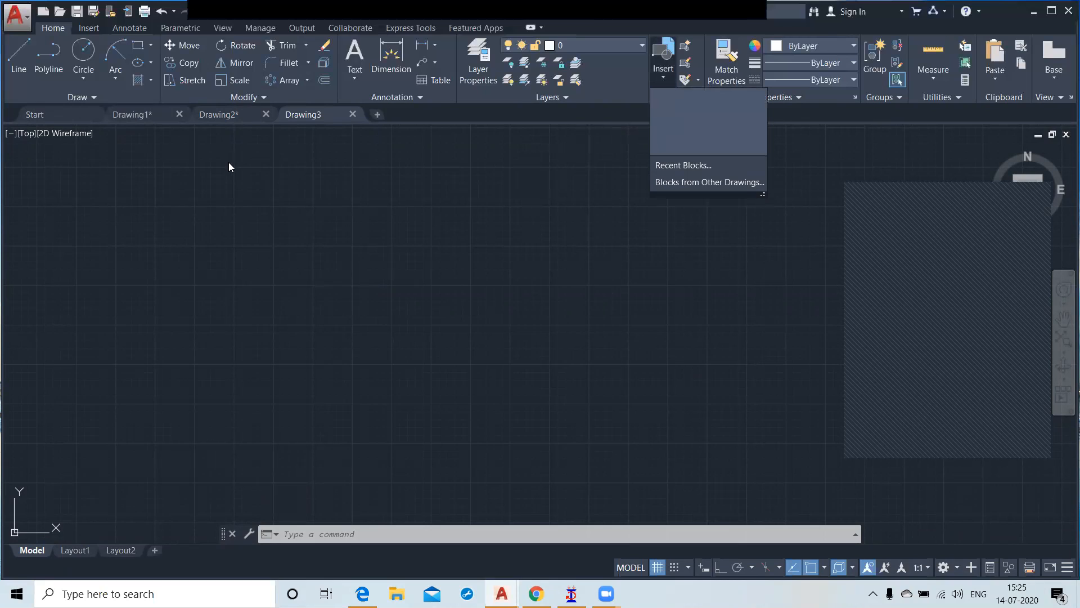
left_click(508, 250)
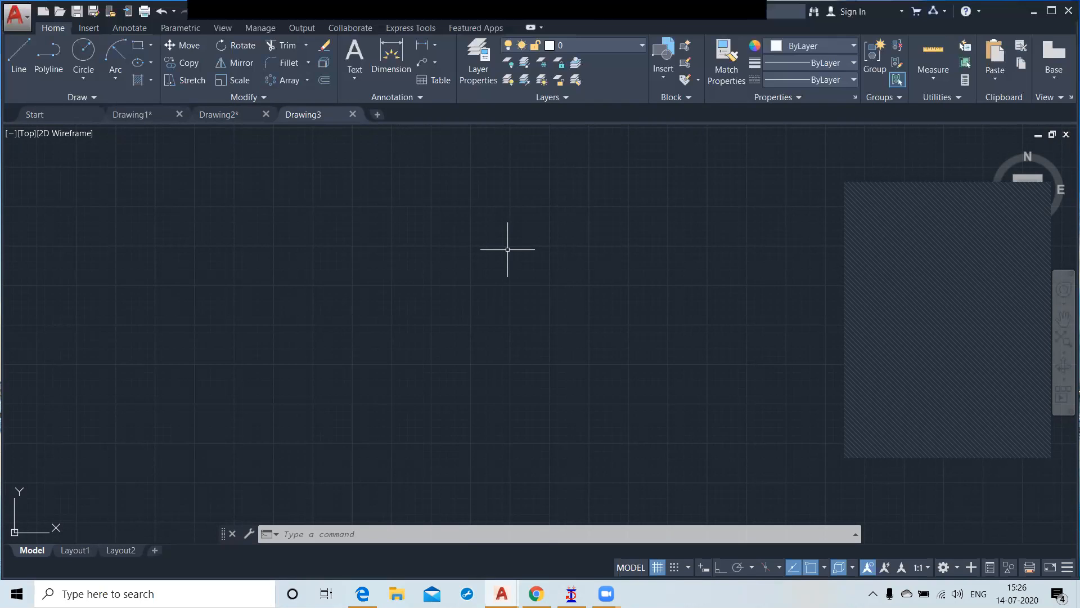
Step: Return to Drawing2 and view the Block Definition dialog, closing it without defining a block
left_click(216, 114)
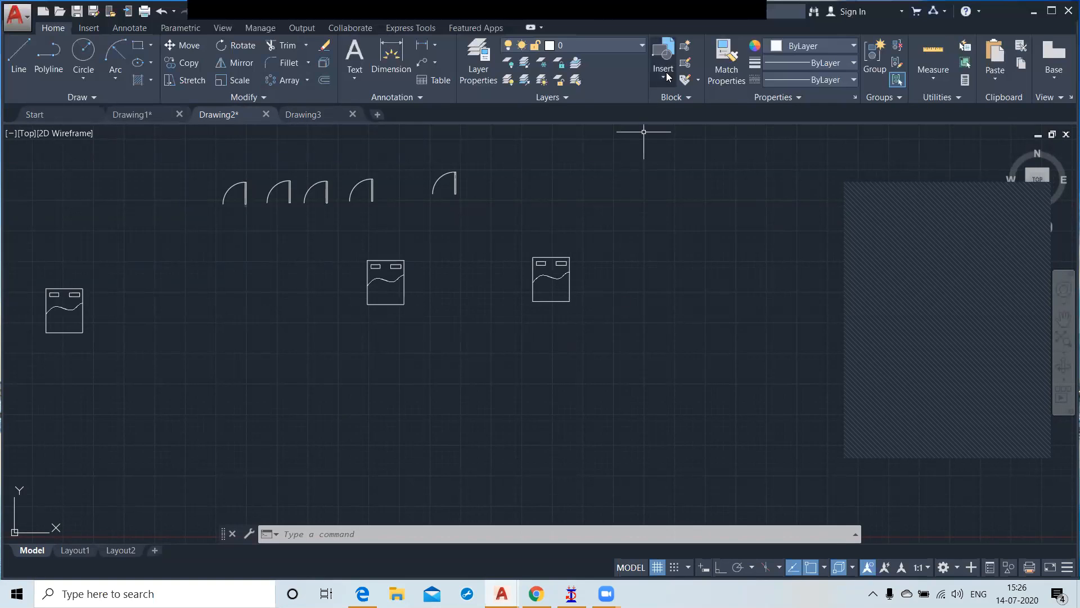
left_click(685, 45)
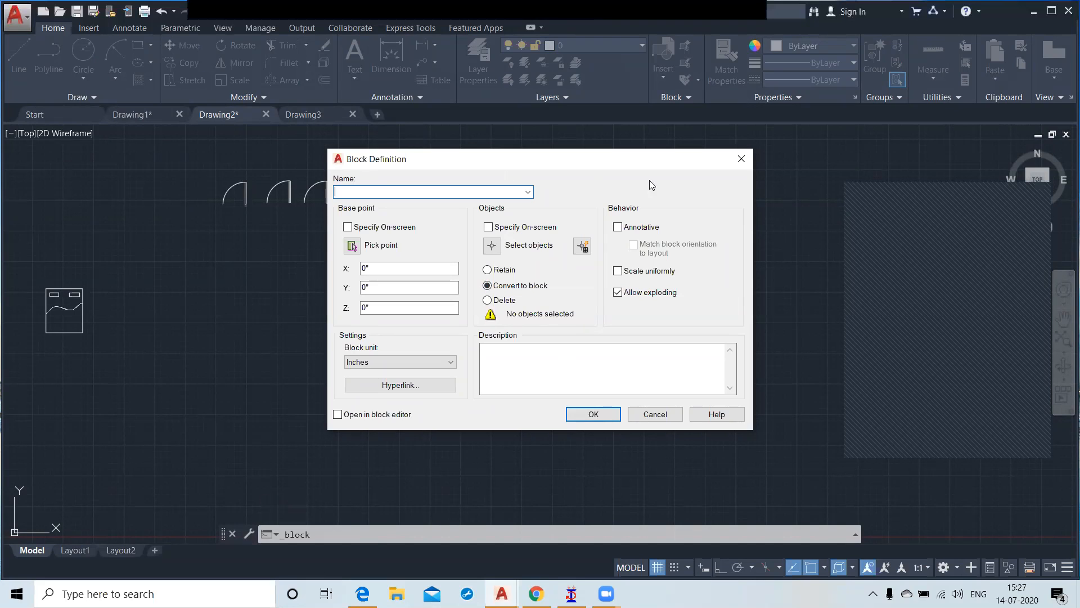
left_click(741, 159)
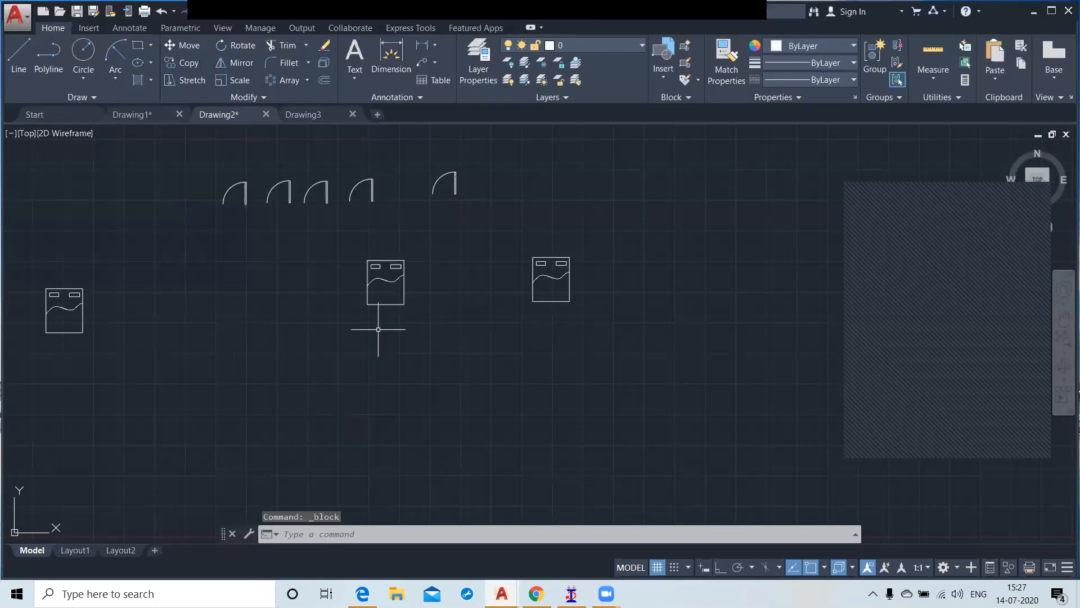
mouse_move(393, 278)
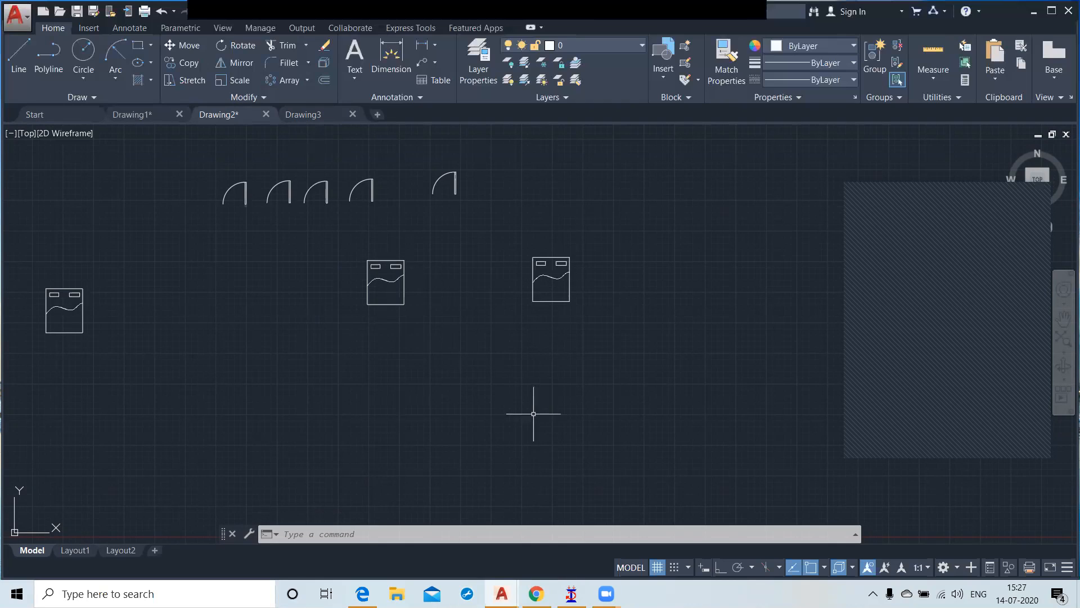
Step: Start the WBLOCK command and choose the existing block Bed as the source
type("WB")
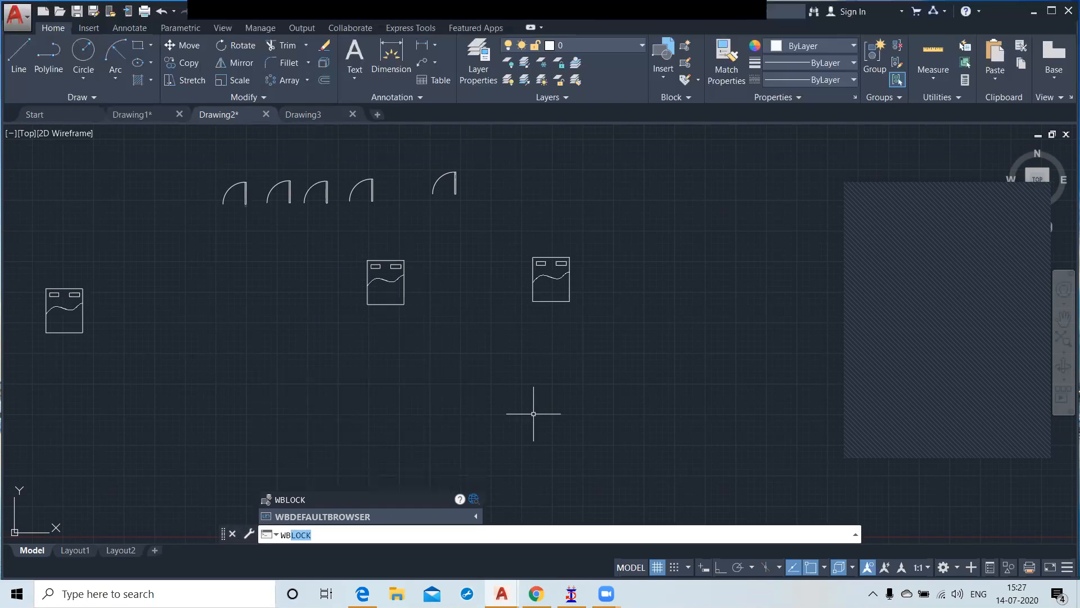
key("Return")
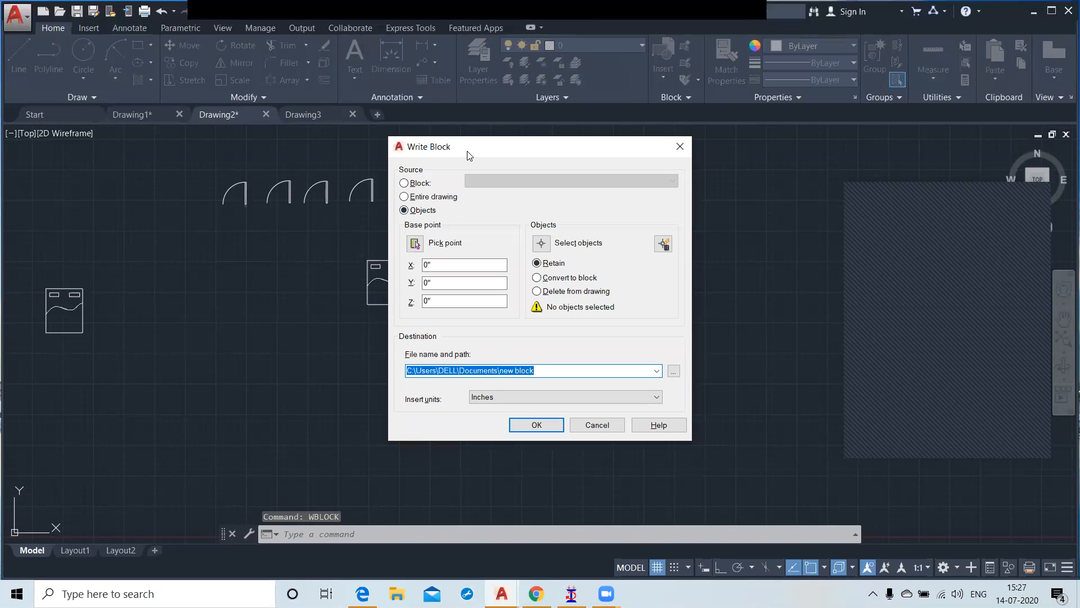
left_click_drag(470, 153, 567, 158)
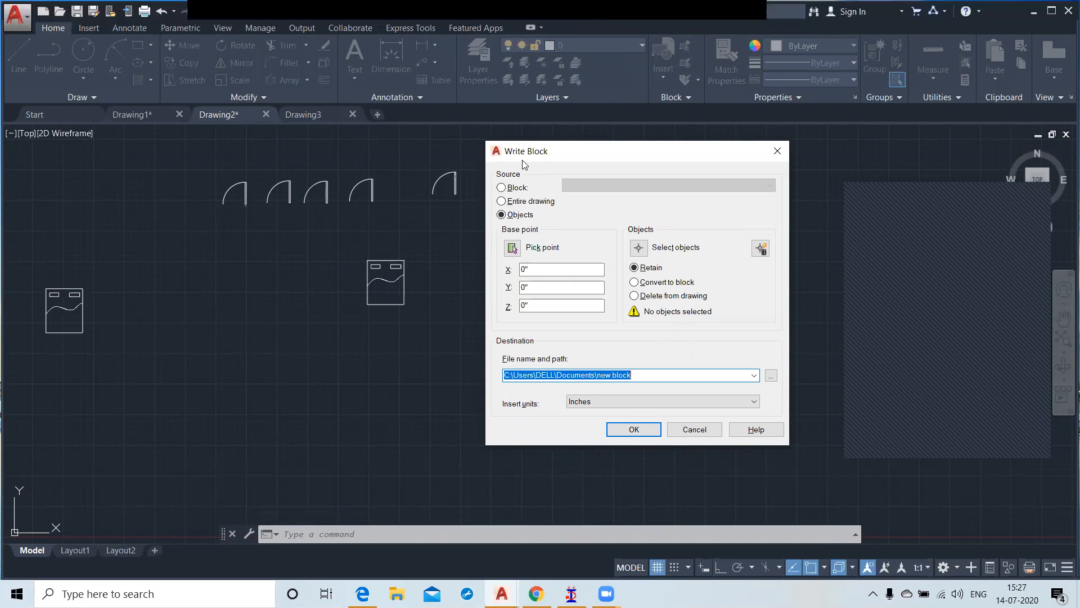
left_click(502, 188)
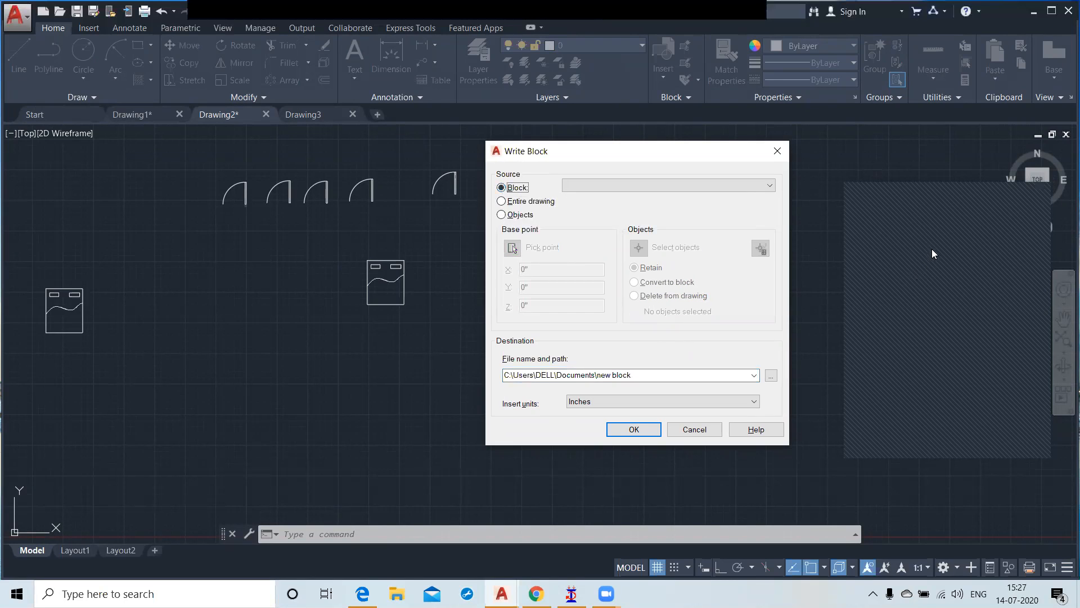
left_click(963, 245)
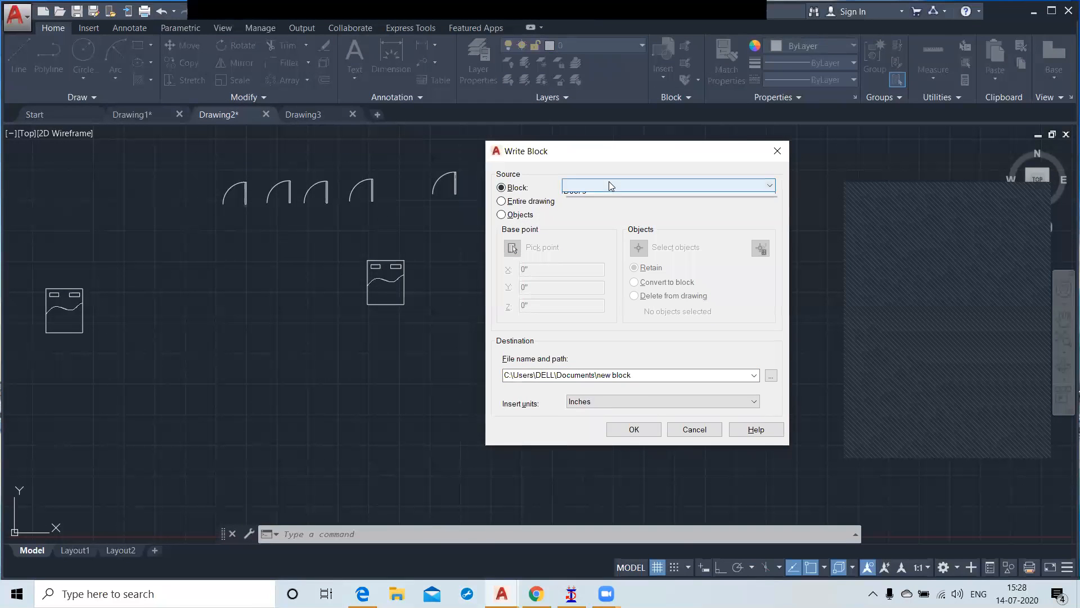
left_click(608, 184)
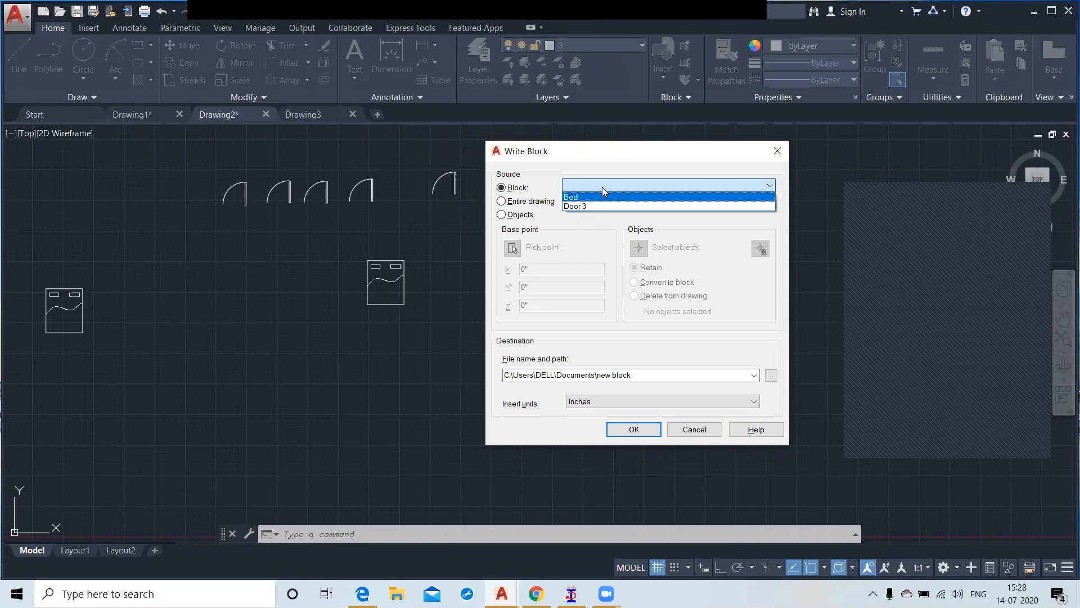
left_click(597, 198)
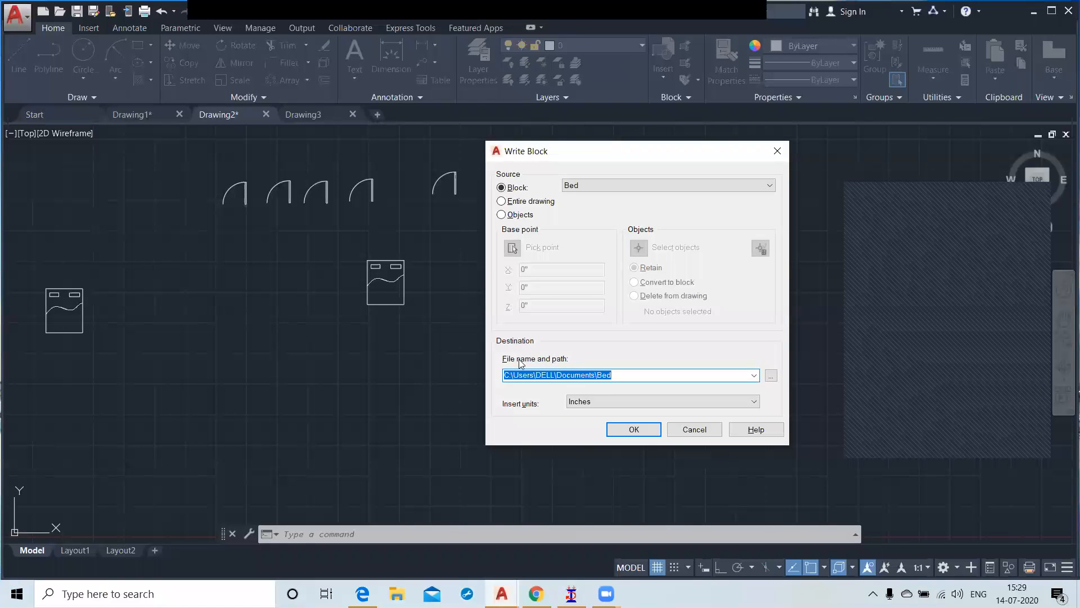
Step: Keep Bed as the source block and write it to the file C:\Users\DELL\Documents\Bed with insert units in inches
left_click(637, 376)
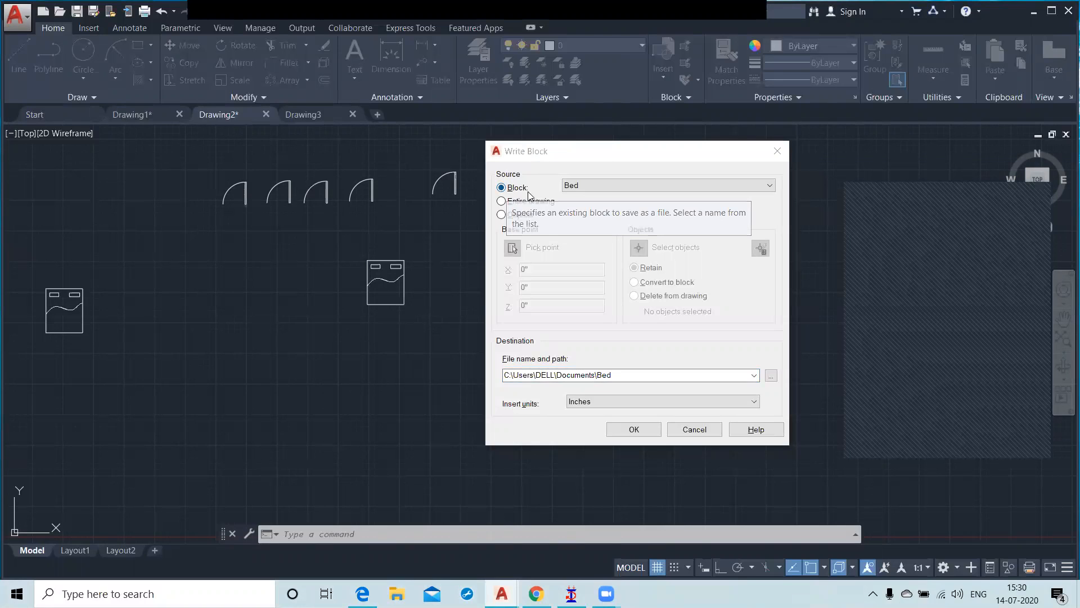
left_click(593, 181)
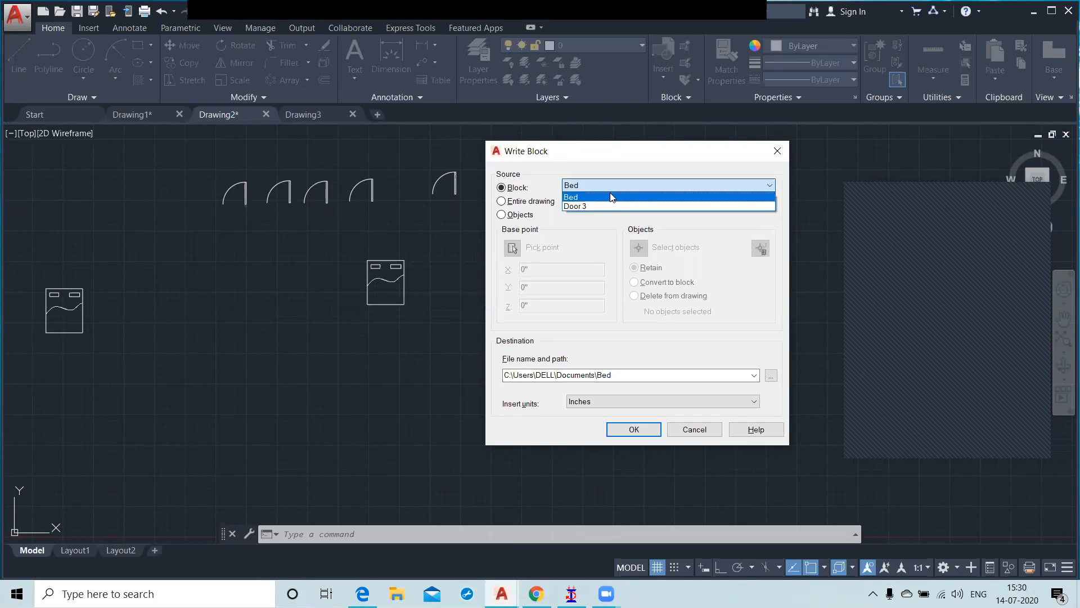
left_click(612, 196)
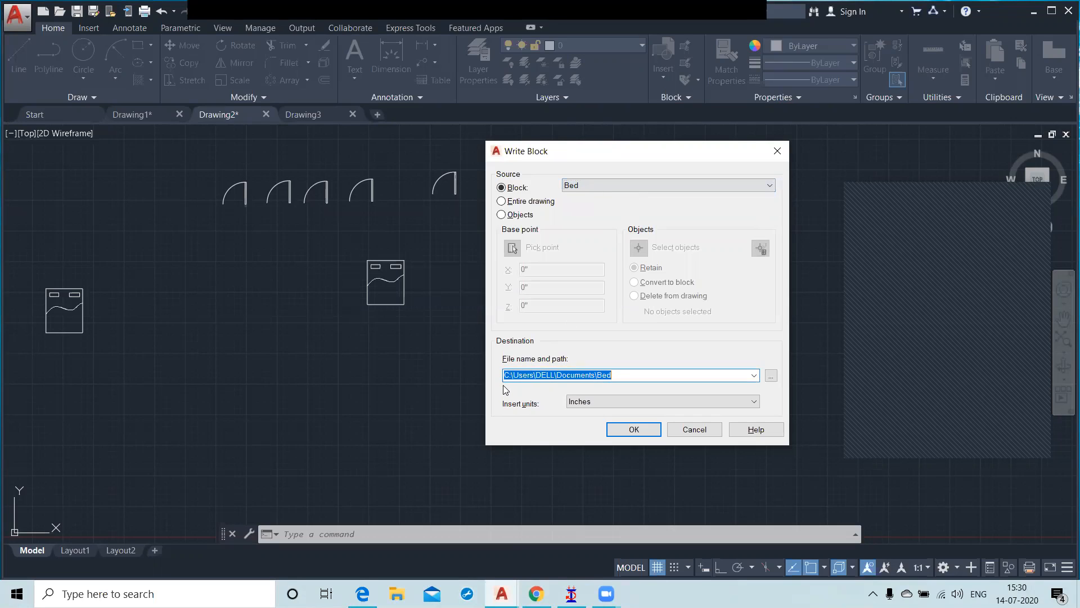
left_click(620, 376)
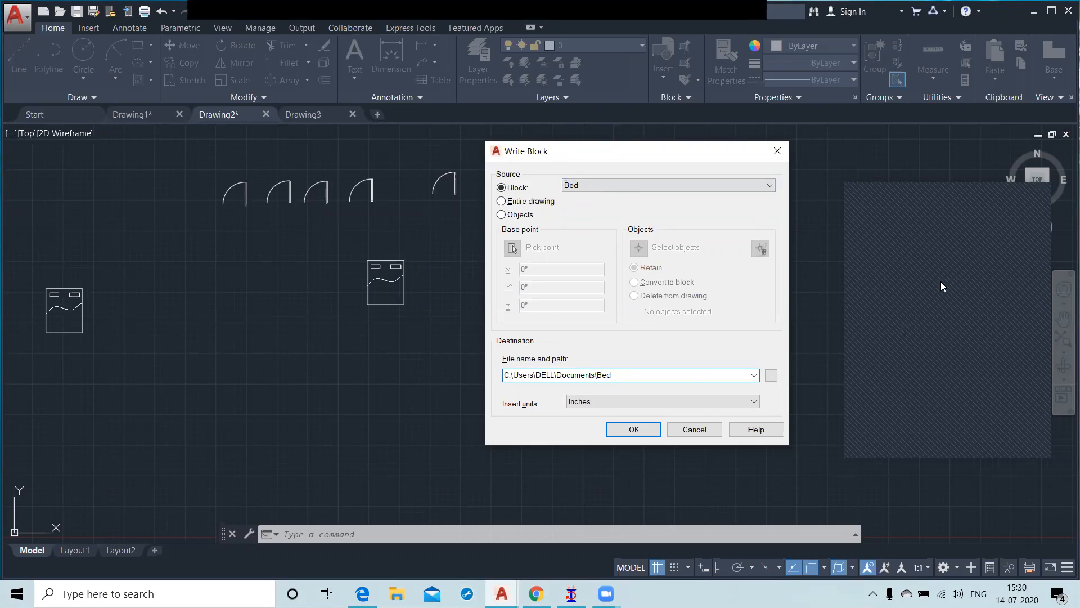
left_click(963, 248)
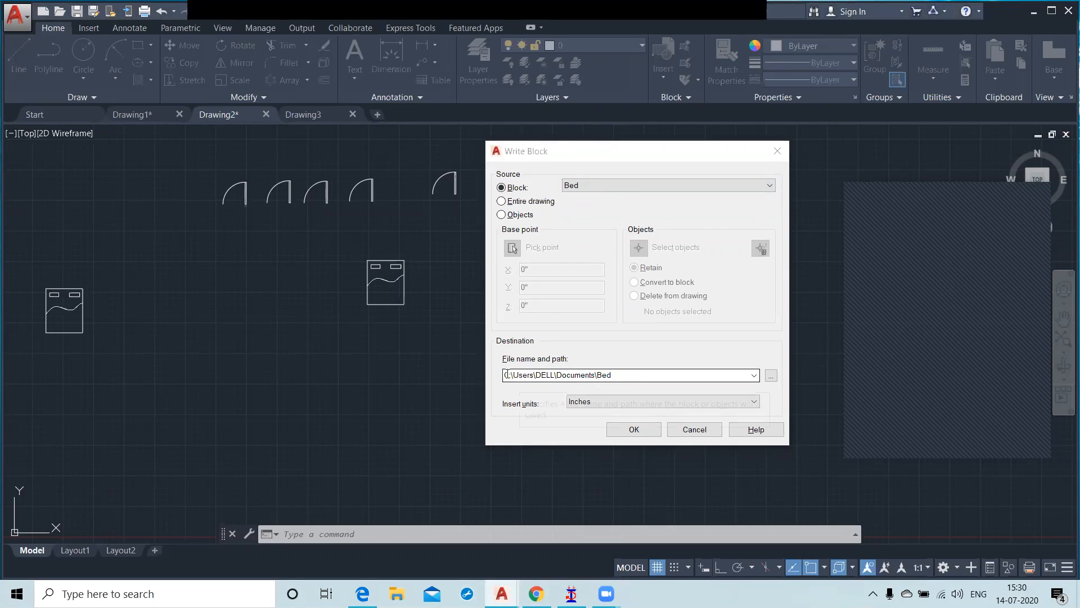
left_click(633, 429)
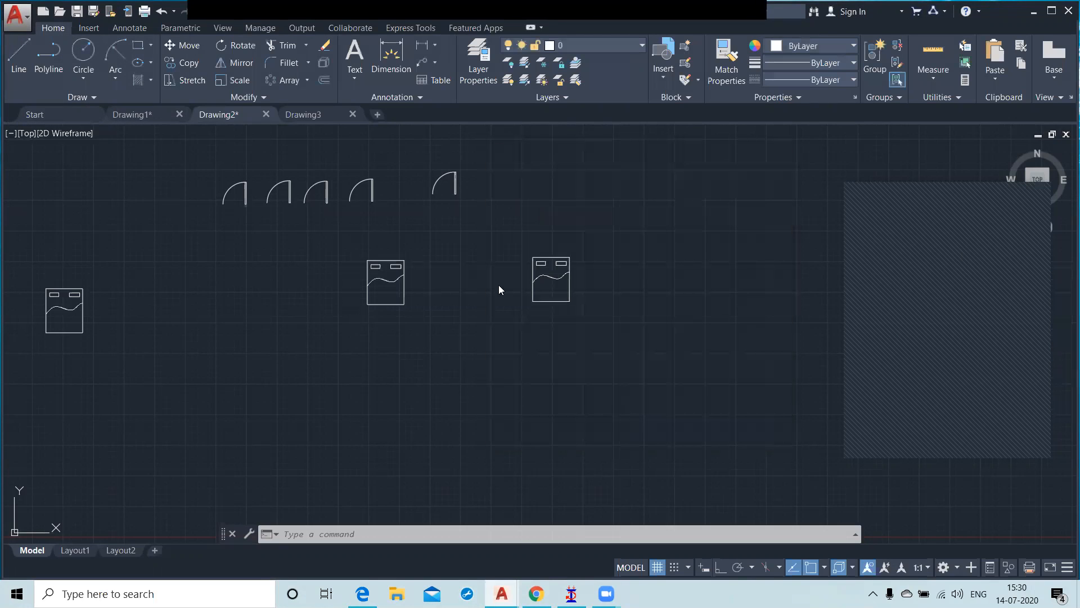
Step: Switch to Drawing3, open the Blocks palette and move it clear of the covered area
left_click(309, 114)
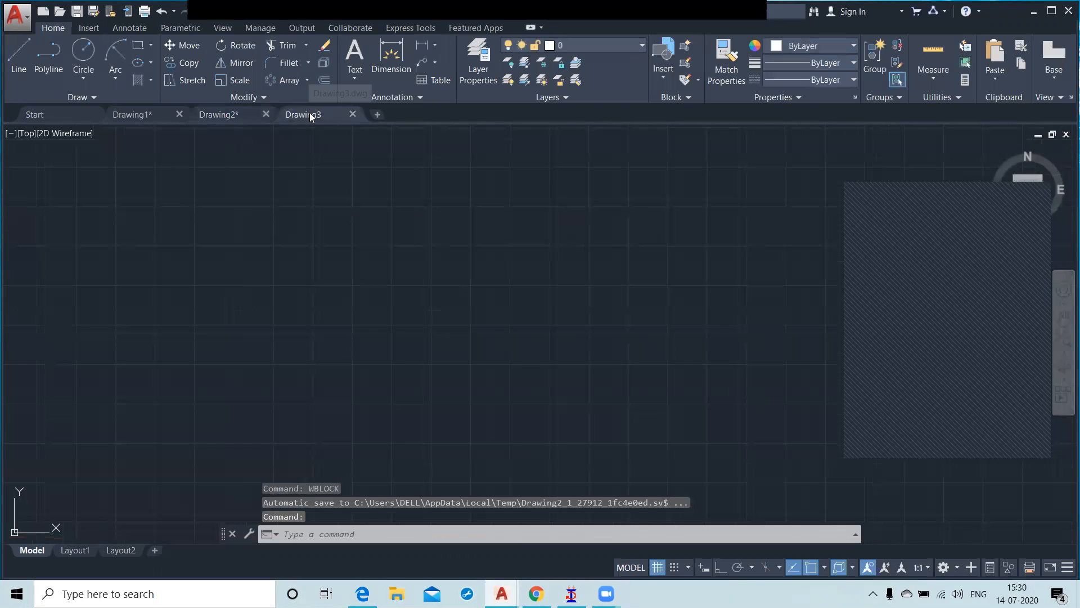
left_click(664, 78)
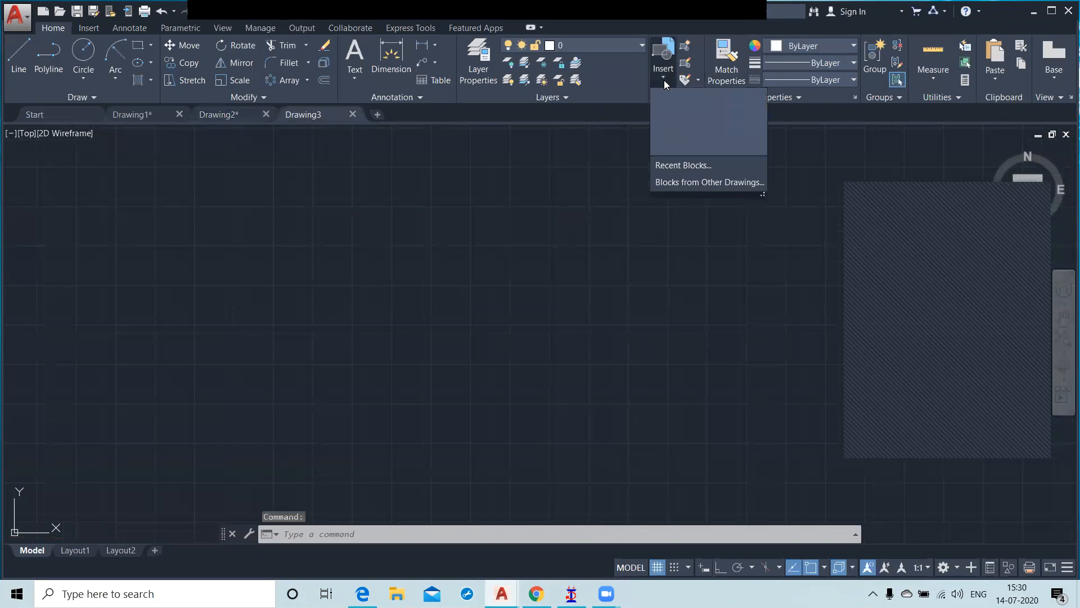
left_click(695, 165)
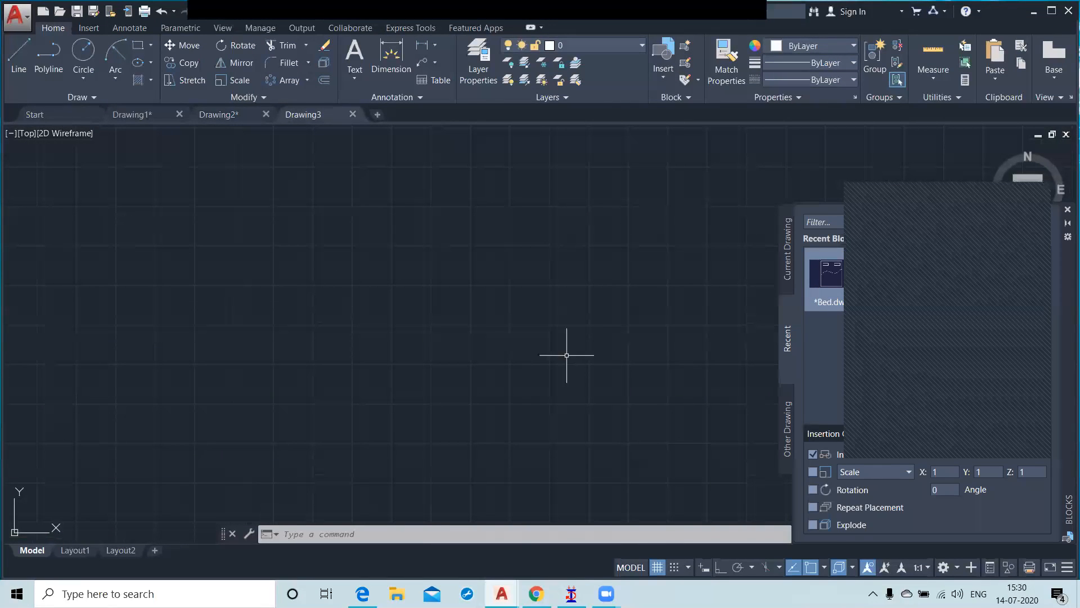
left_click(786, 243)
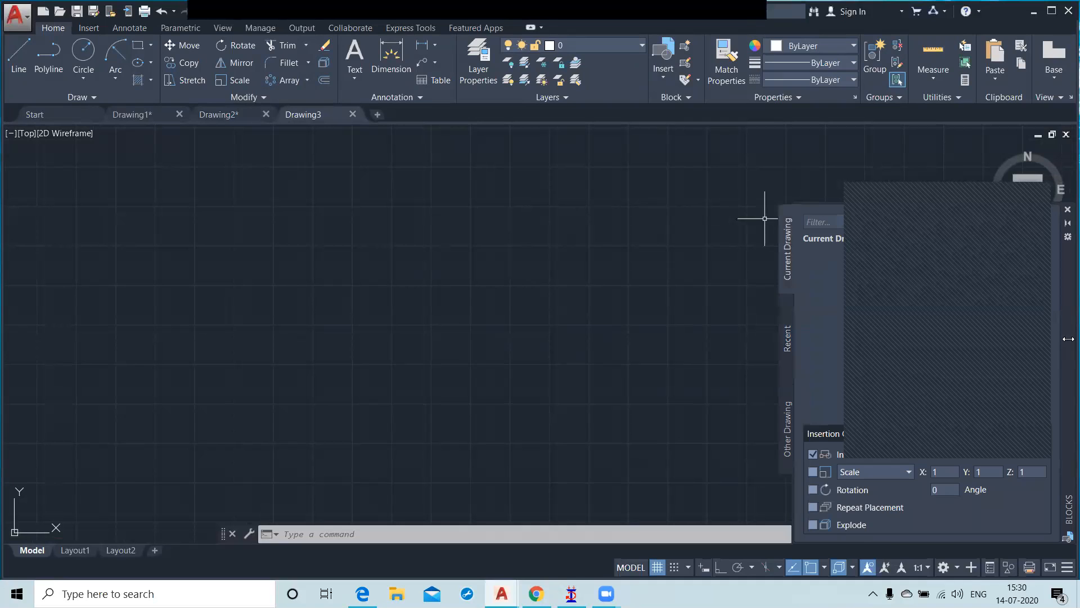
left_click_drag(1068, 339, 493, 276)
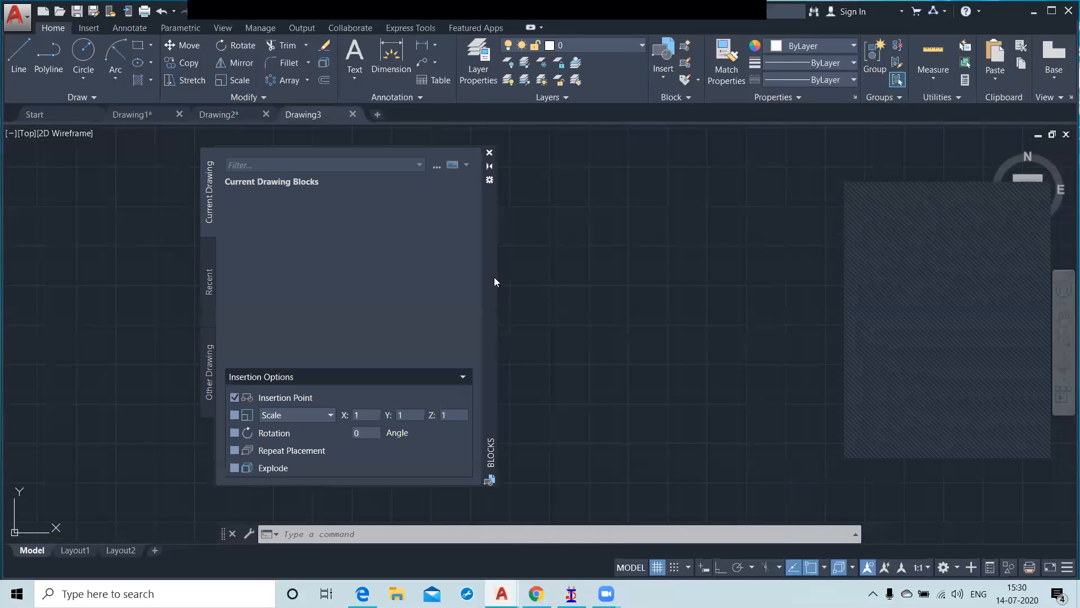
Step: Insert the recent block Bed.dwg into Drawing3, placing it beside the Blocks palette
left_click(210, 284)
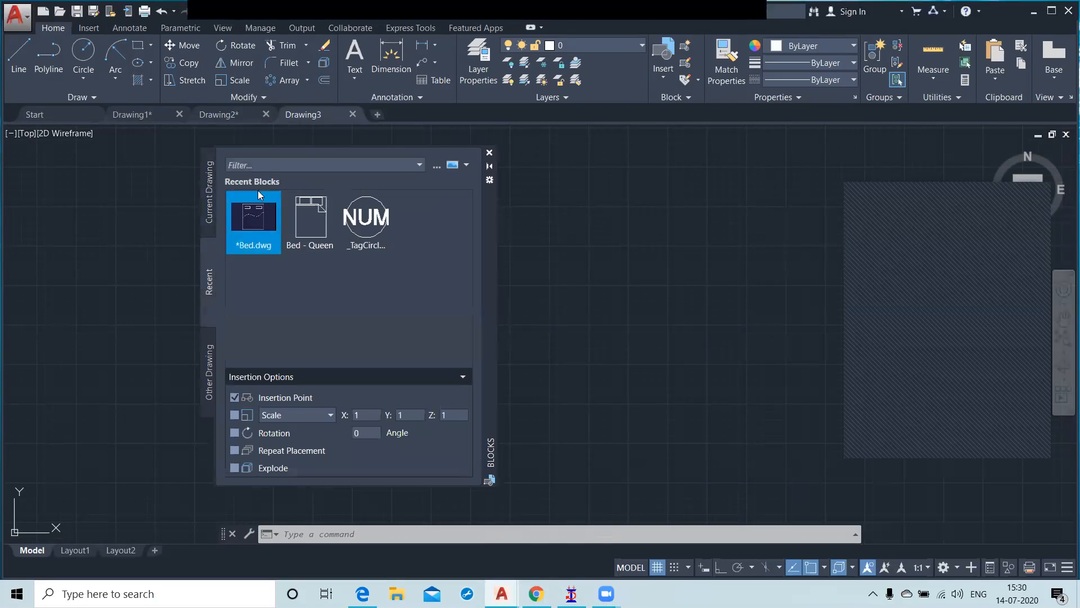
mouse_move(251, 205)
left_click(251, 224)
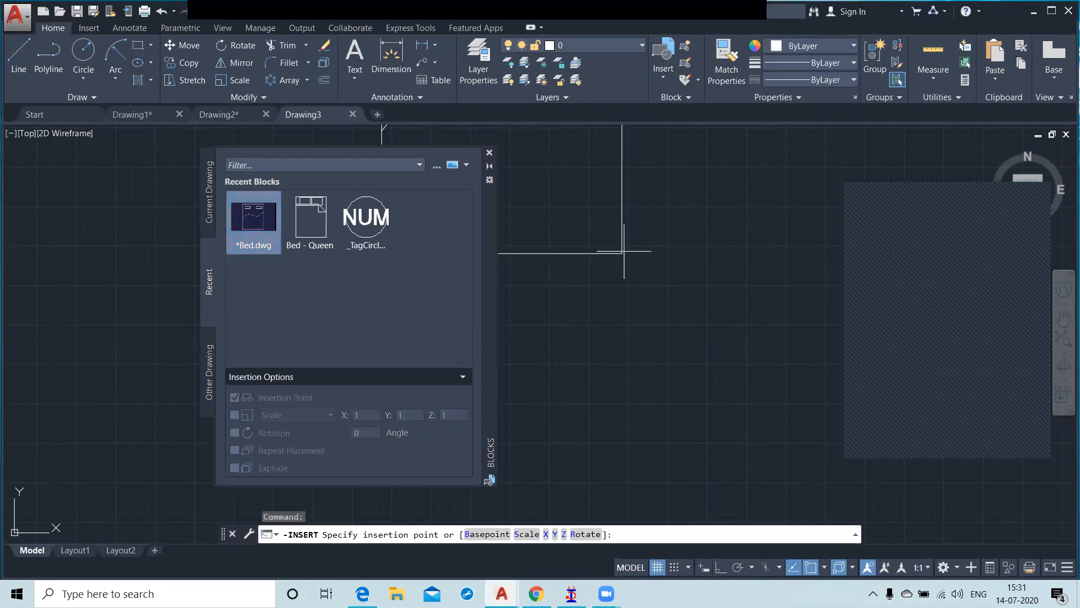
left_click(788, 440)
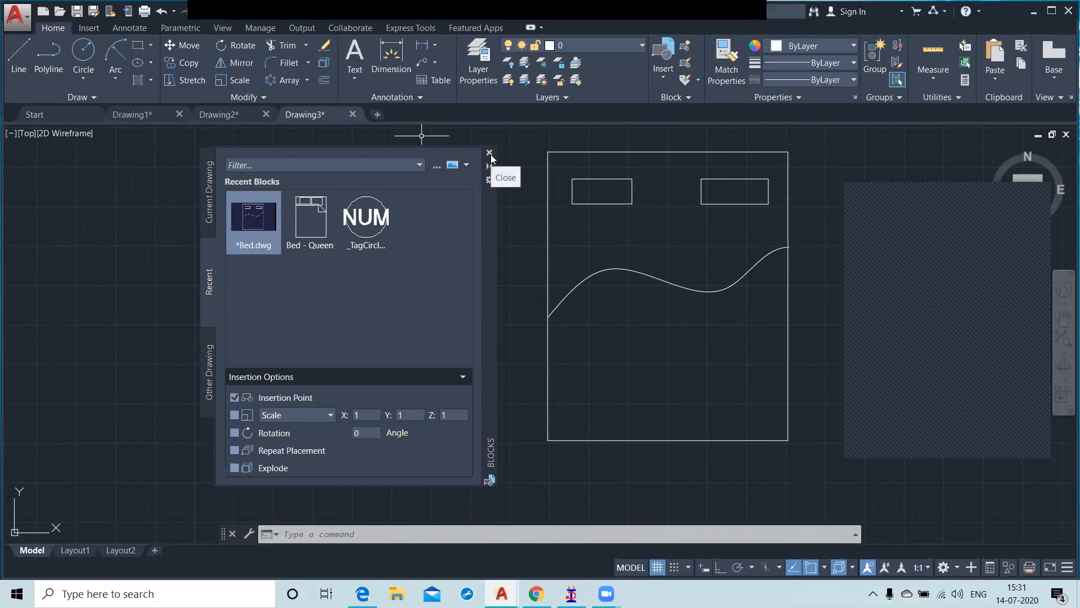
Step: Browse to the file Bed in the Documents folder, insert it as a second bed into Drawing3 and close the Blocks palette
left_click(209, 377)
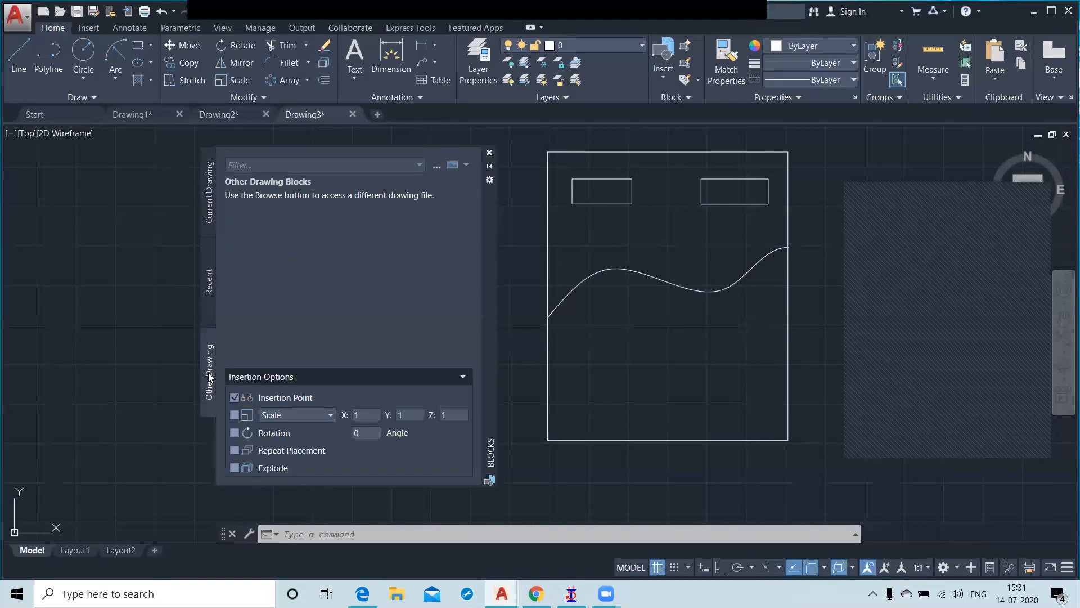
left_click(488, 153)
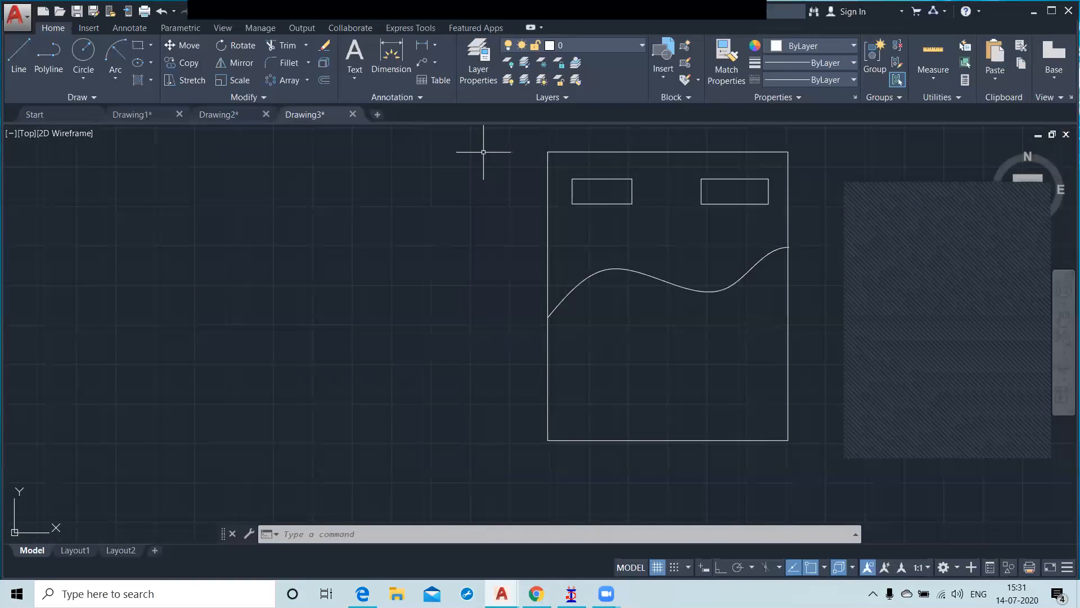
left_click(663, 79)
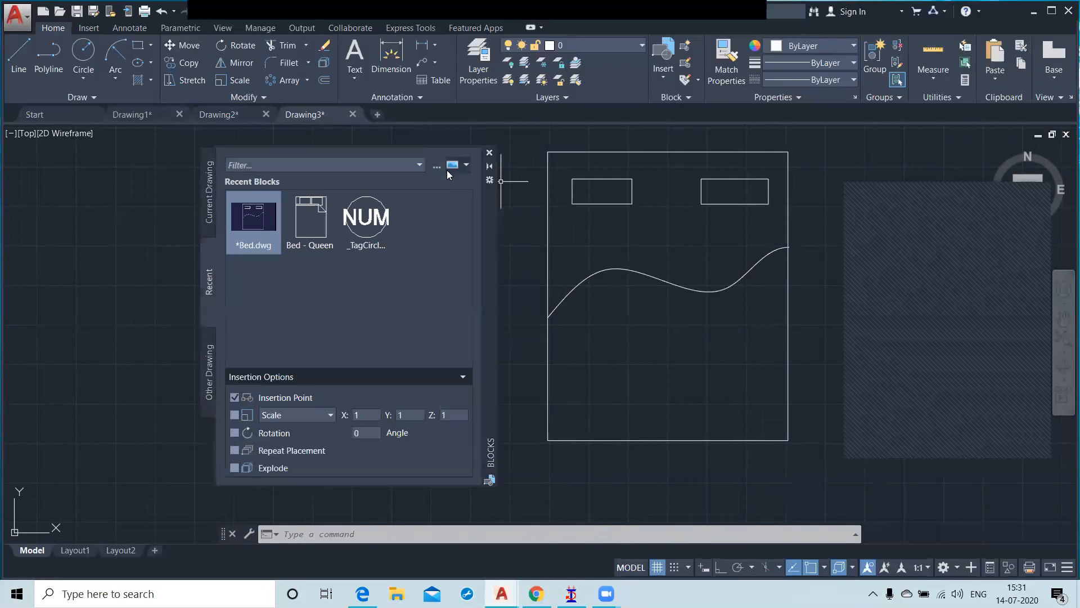
left_click(437, 167)
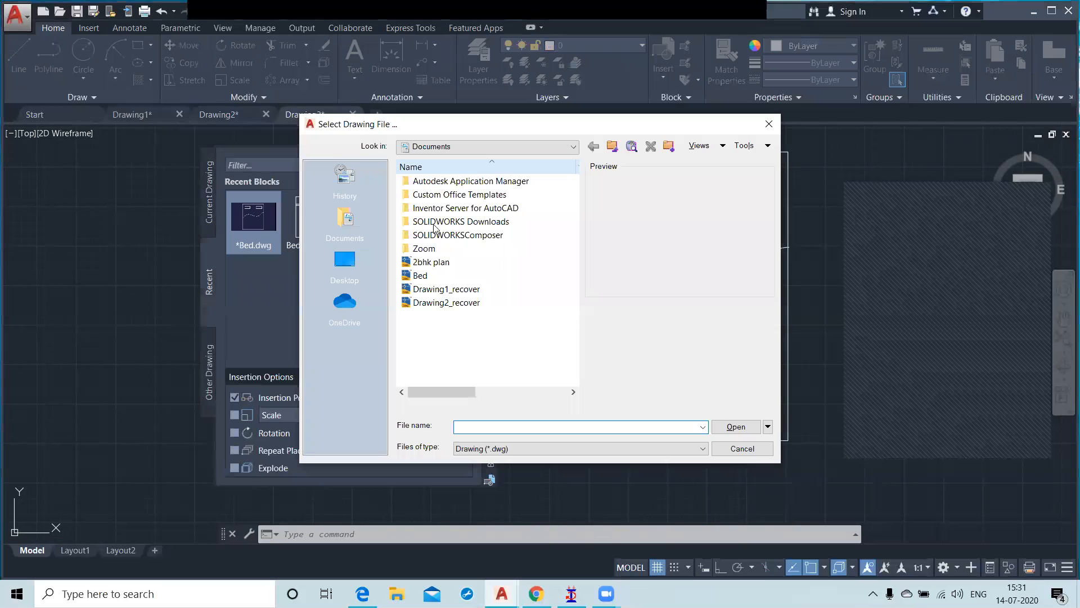
left_click(427, 277)
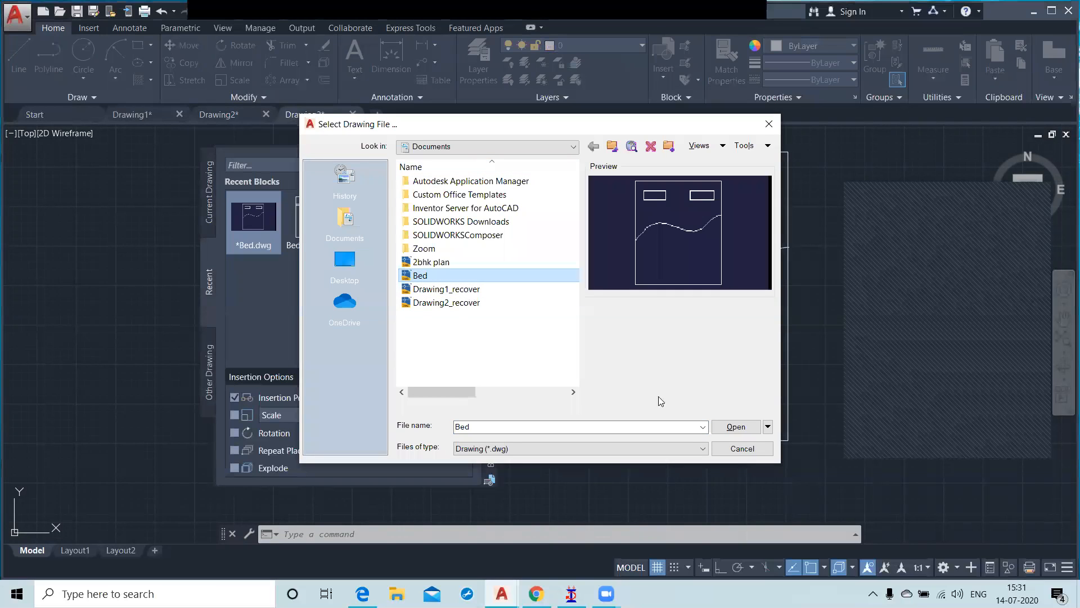
key("Return")
left_click(252, 225)
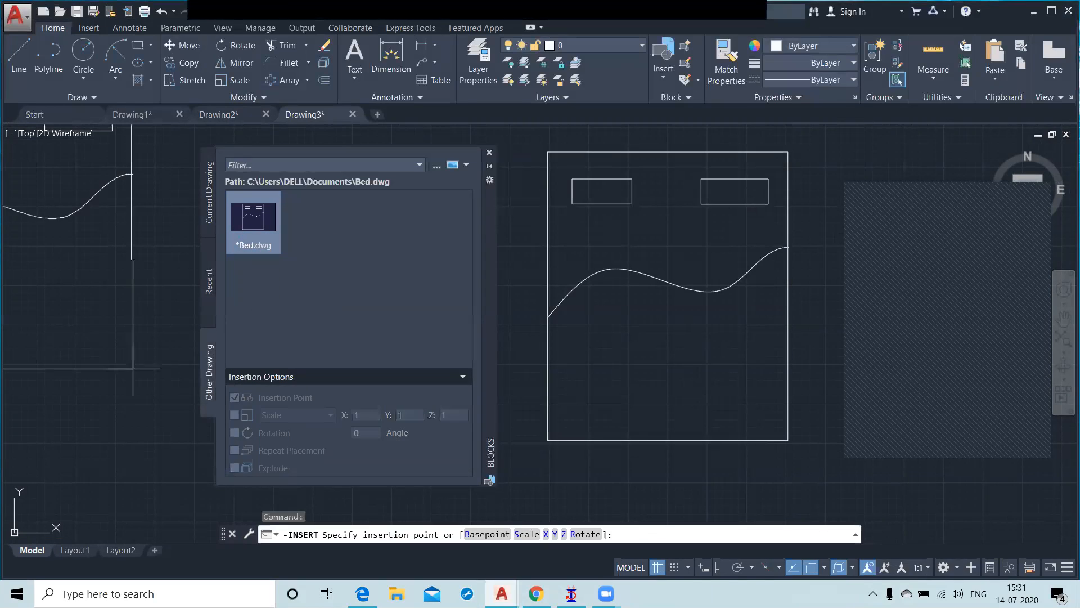
scroll(108, 263, "down", 2)
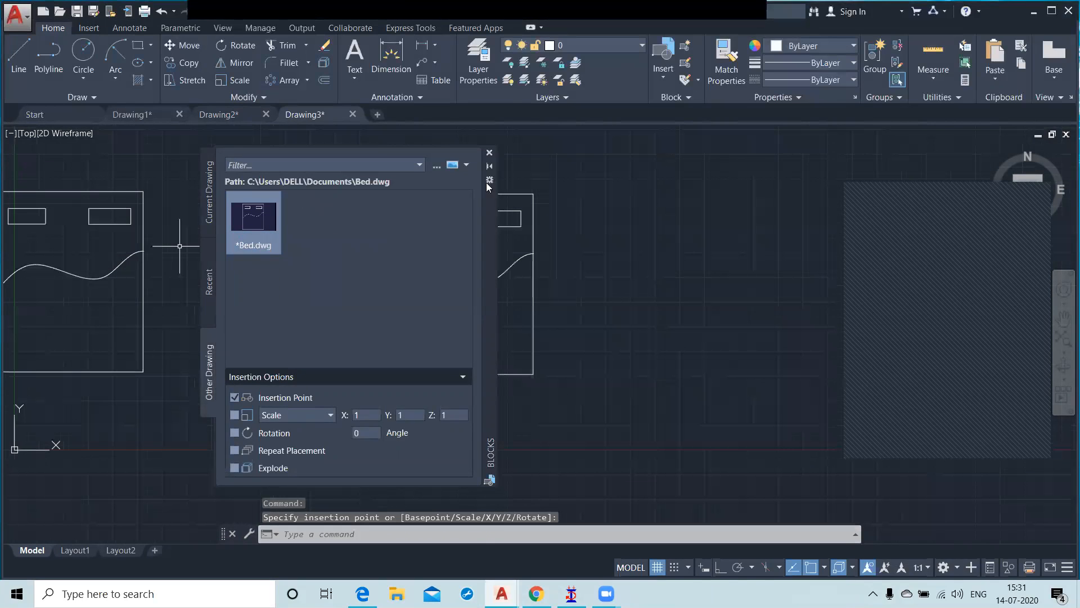
left_click(489, 152)
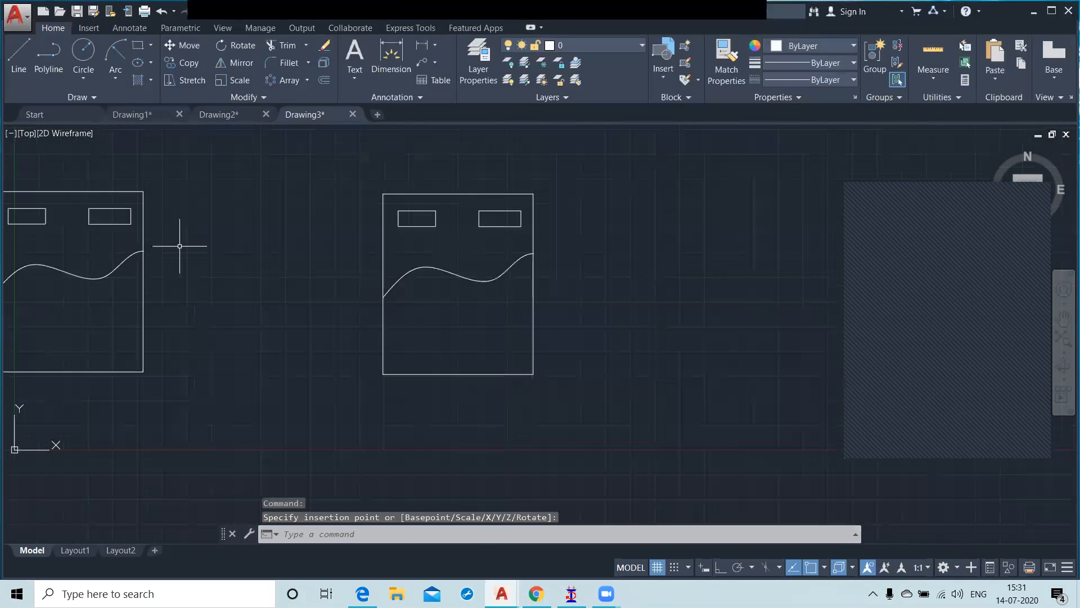
Step: Create a new drawing and insert the Bed file into it as a block
left_click(376, 115)
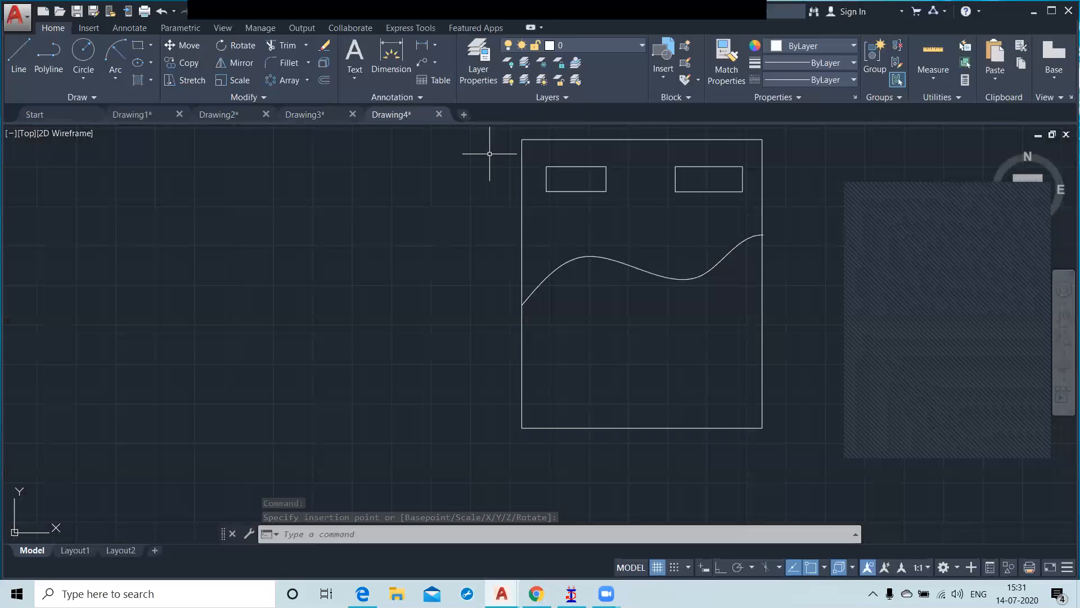
Step: Switch to Drawing2 and draw a narrow upright rectangle as a sofa's right armrest in the empty area beside the beds
left_click(230, 111)
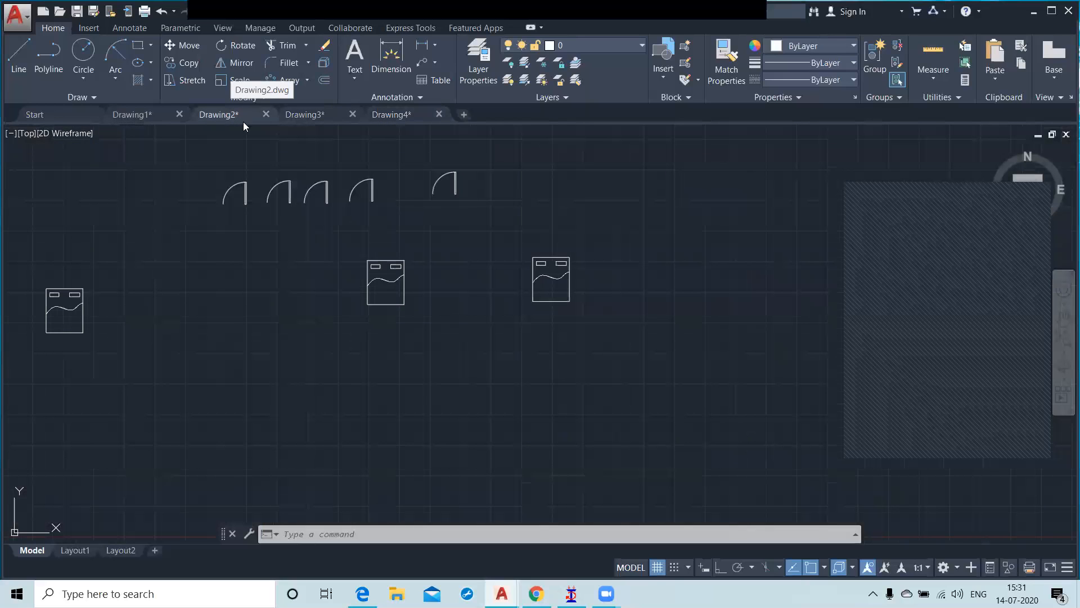
scroll(489, 285, "down", 2)
middle_click_drag(534, 310, 346, 320)
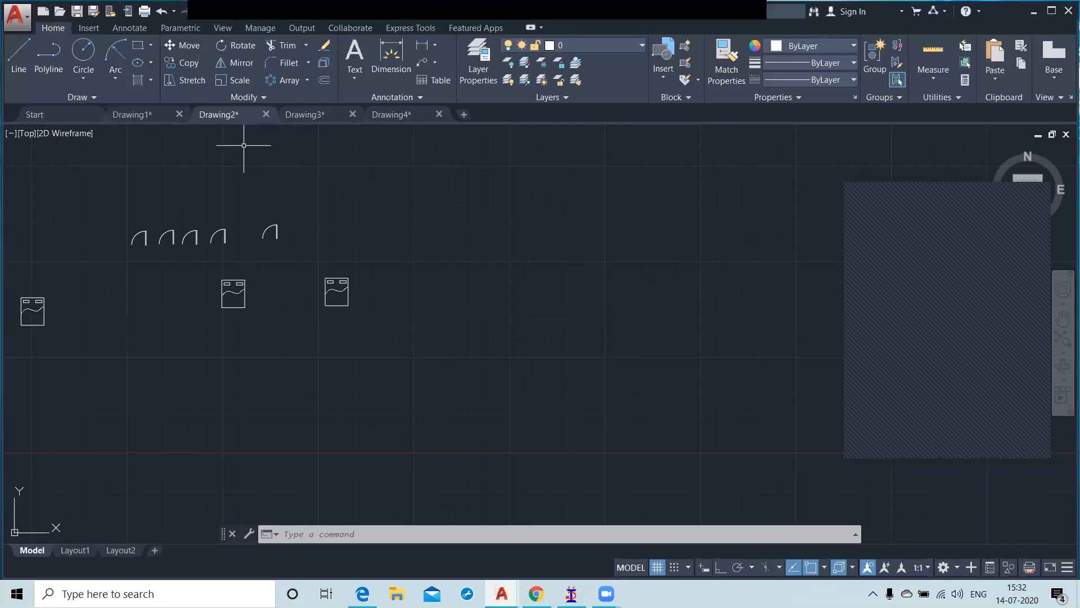
left_click(138, 45)
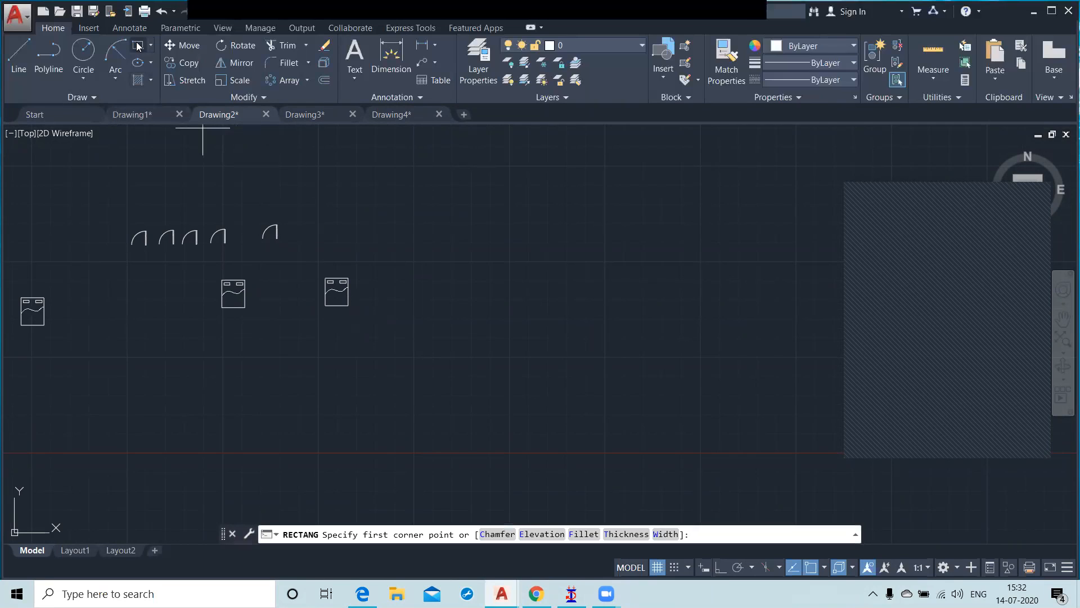
left_click(658, 254)
left_click(686, 347)
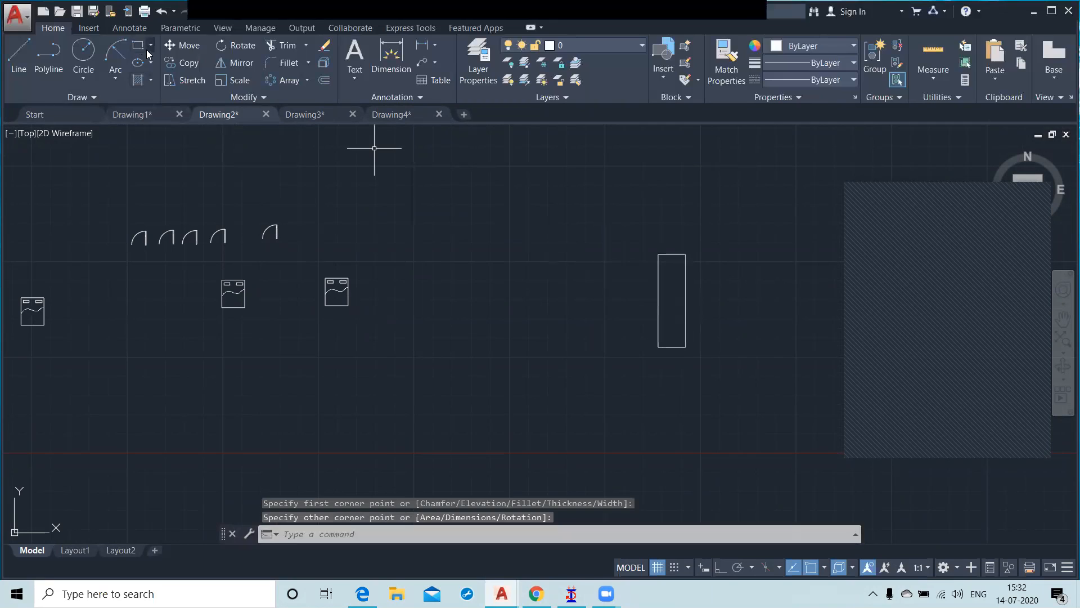
Step: Draw the sofa's wide seat rectangle from the armrest's upper-left corner and a left armrest rectangle from the seat's upper-left corner
left_click(133, 42)
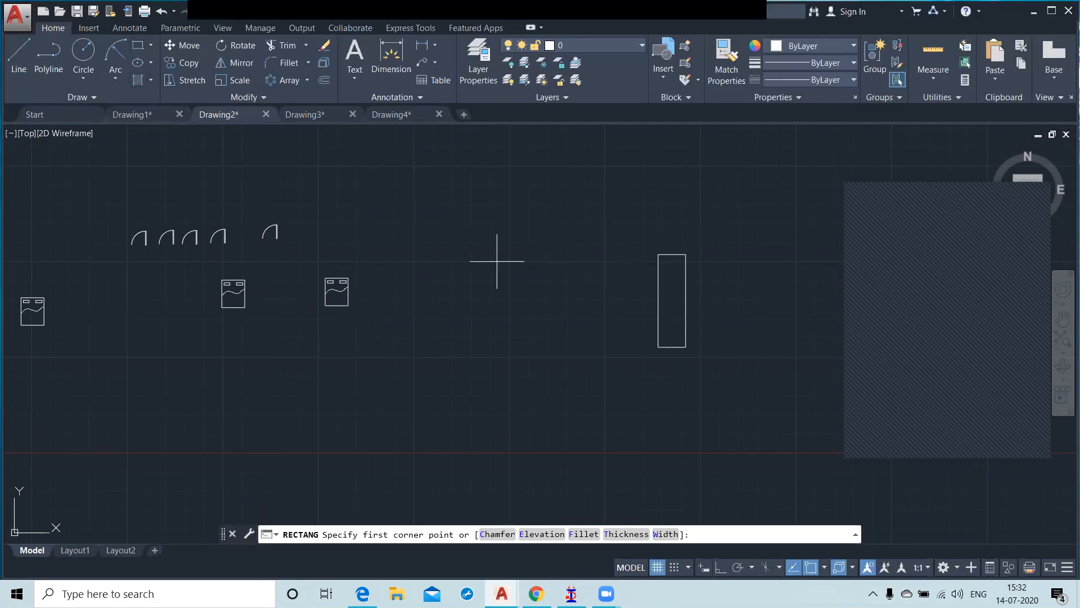
left_click(658, 255)
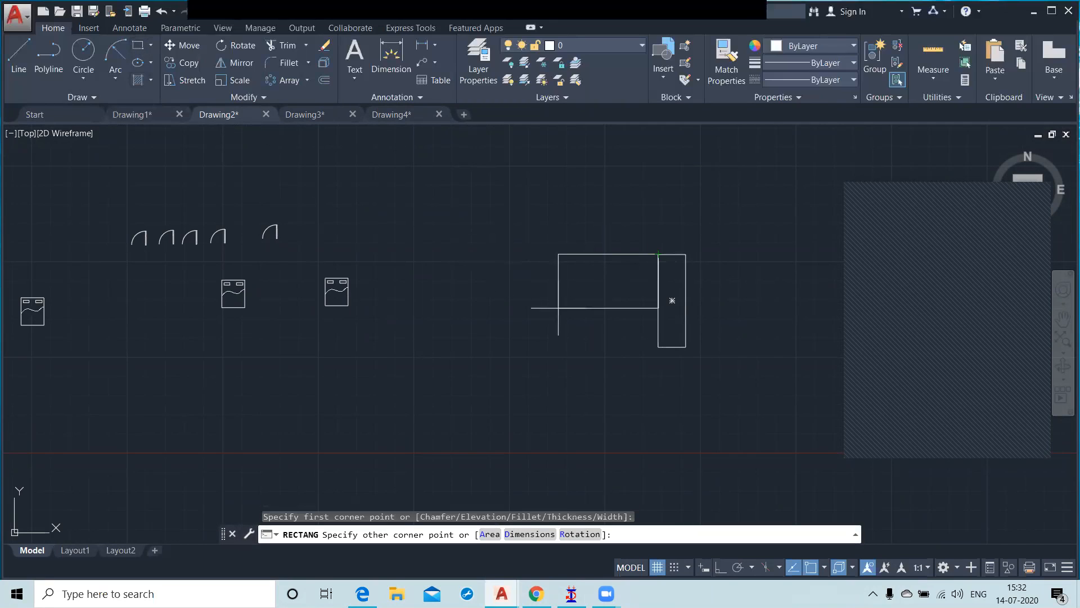
left_click(485, 327)
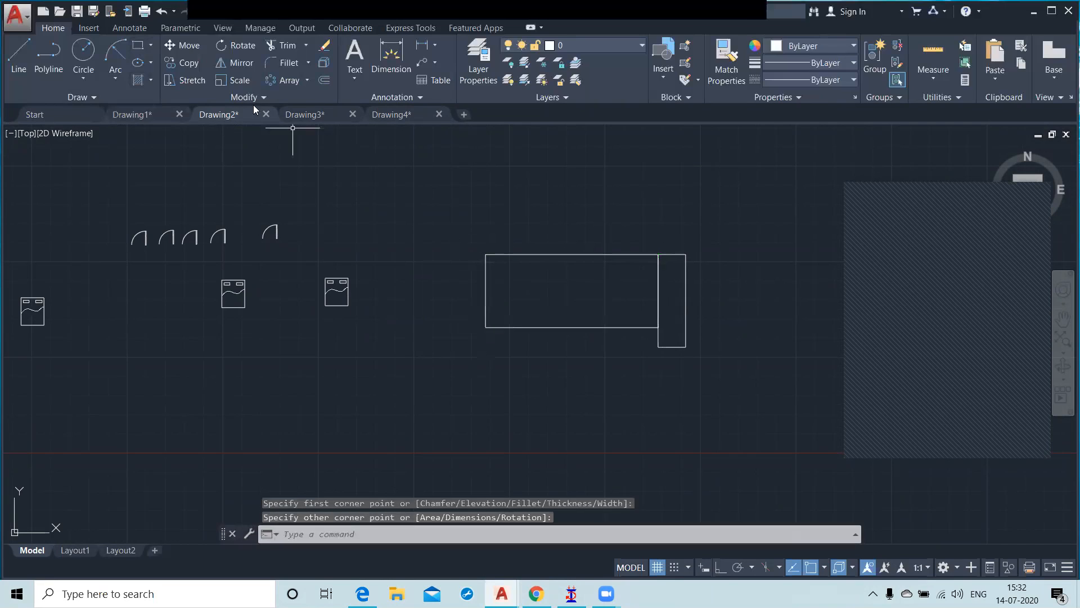
left_click(138, 45)
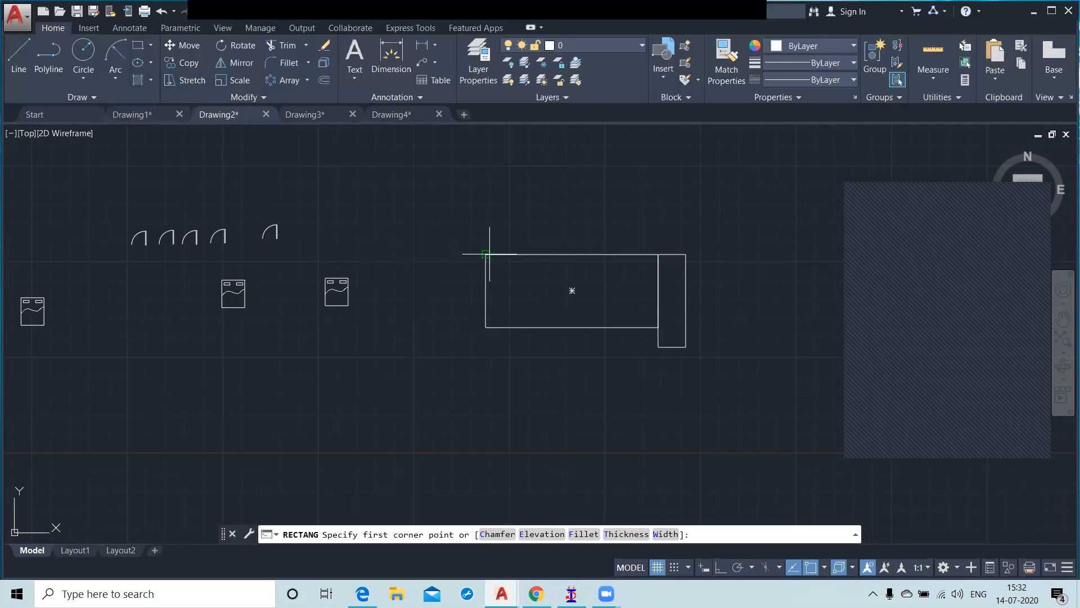
left_click(486, 255)
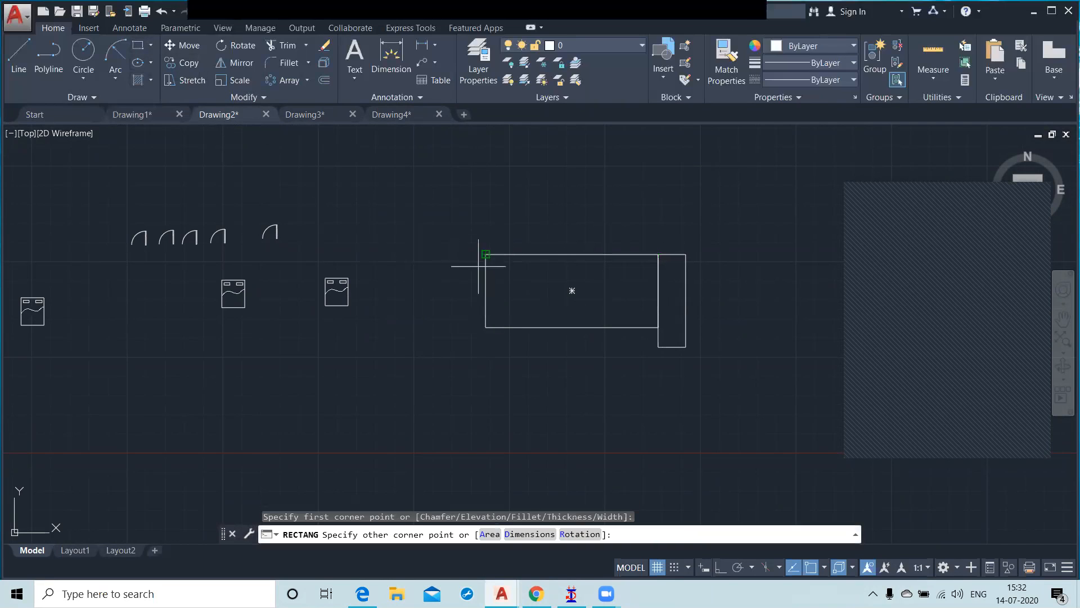
left_click(448, 349)
Step: Draw a thin backrest rectangle along the sofa's top edge, spanning from the left armrest to the right armrest
left_click(137, 45)
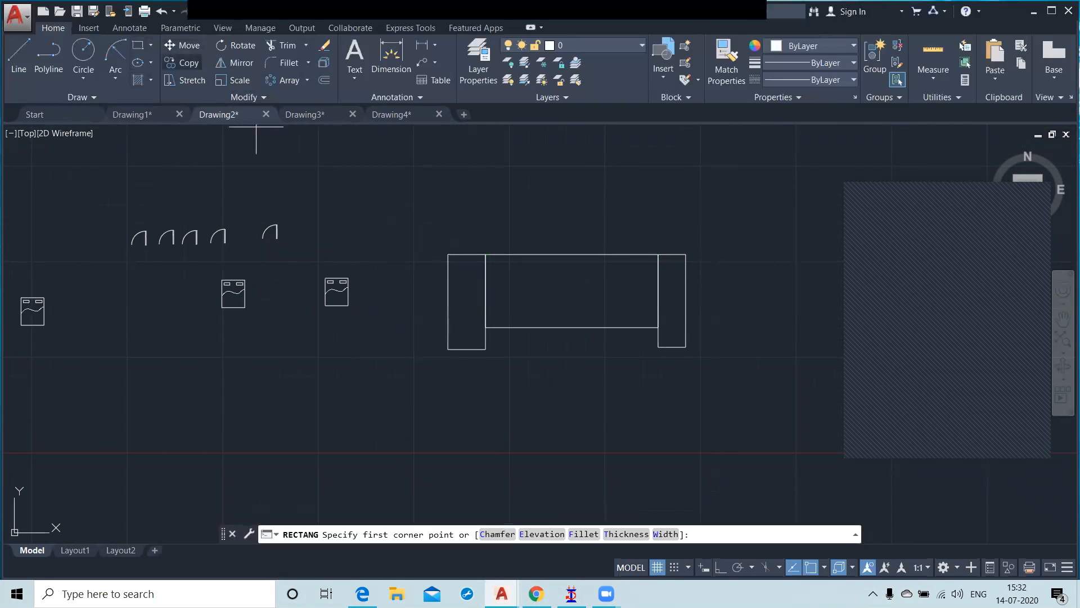
left_click(448, 255)
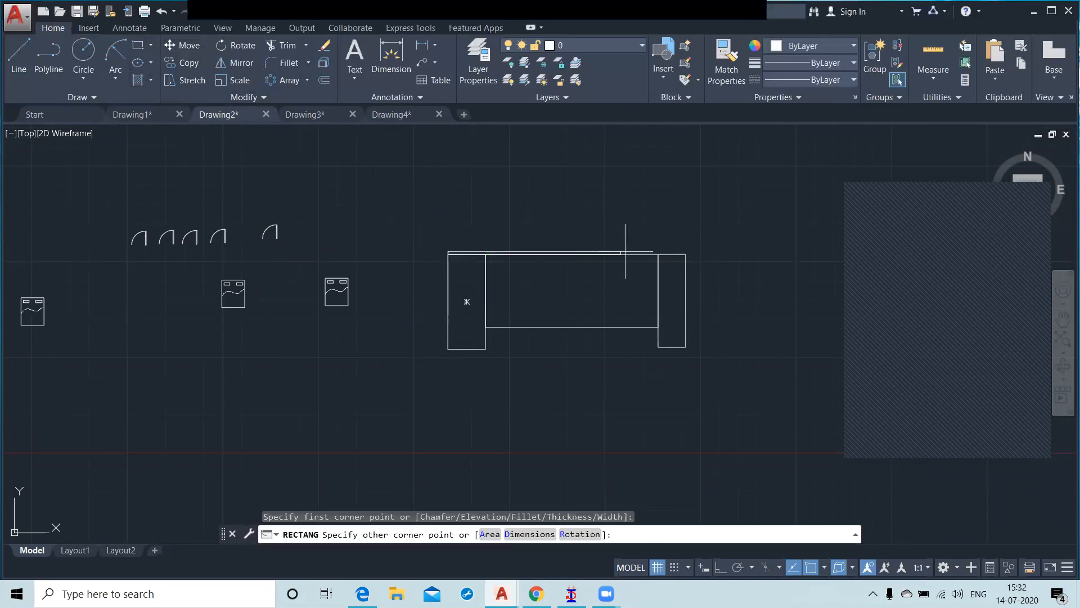
left_click(686, 233)
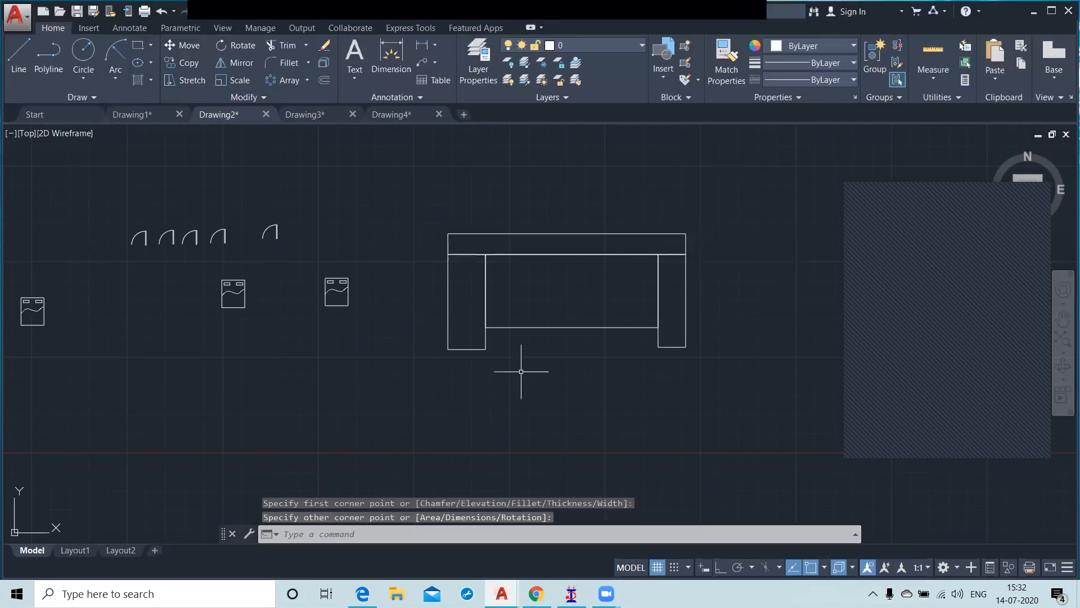
Step: Start the WBLOCK command with Objects as the source and pick the midpoint of the seat's top edge as the base point
scroll(589, 378, "down", 1)
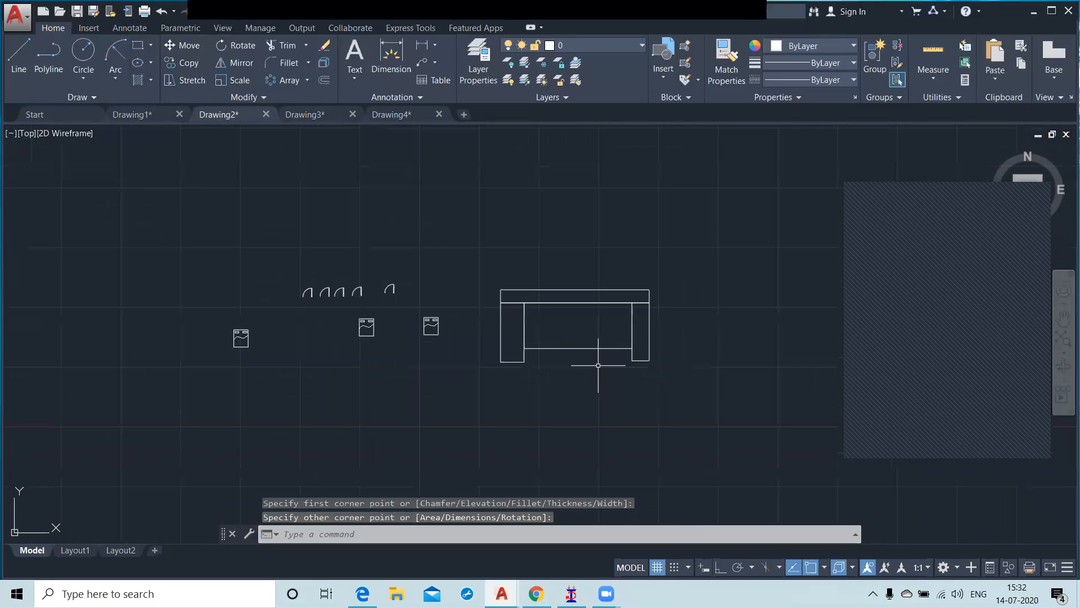
scroll(612, 354, "down", 1)
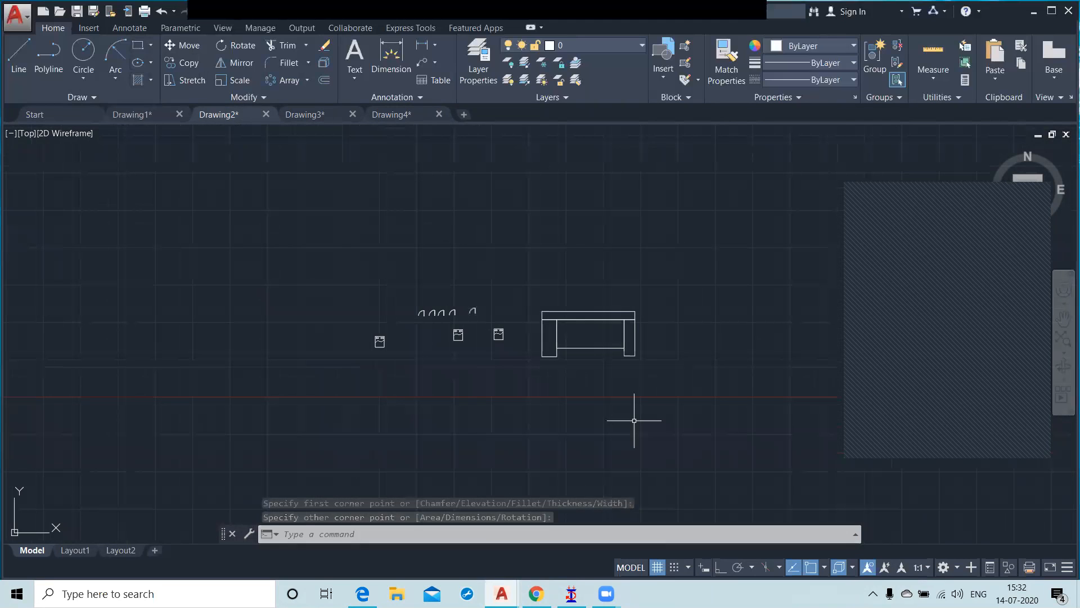
middle_click_drag(610, 381, 553, 360)
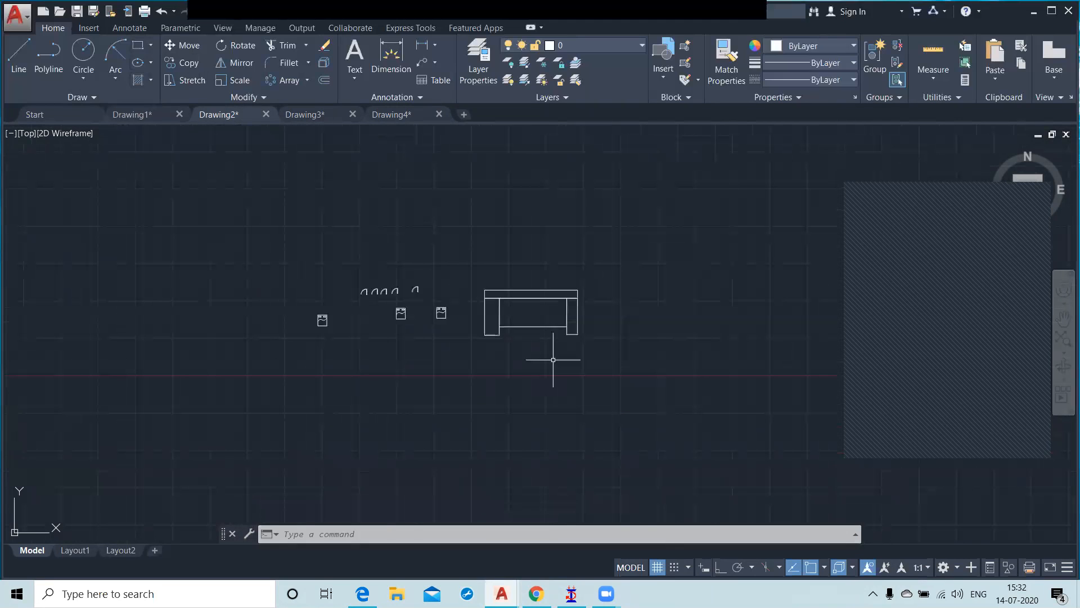
type("wb")
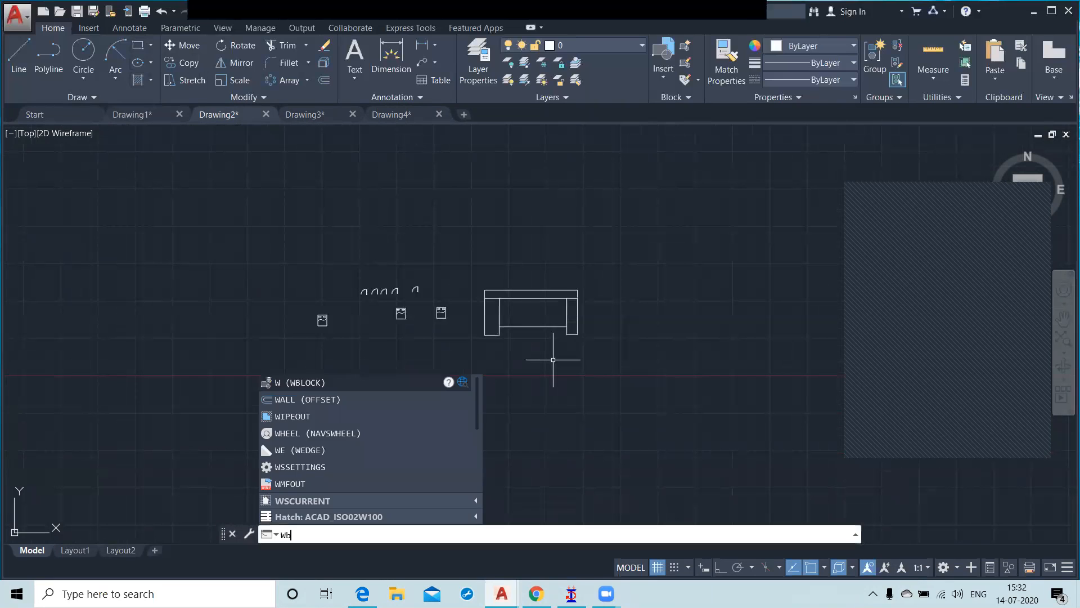
key("Return")
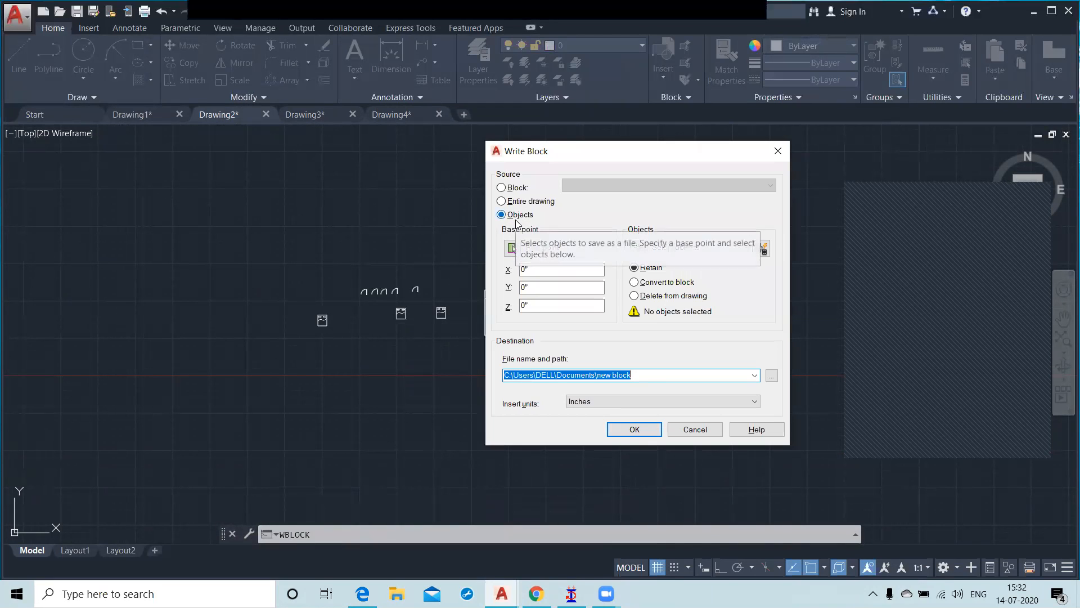
left_click(513, 249)
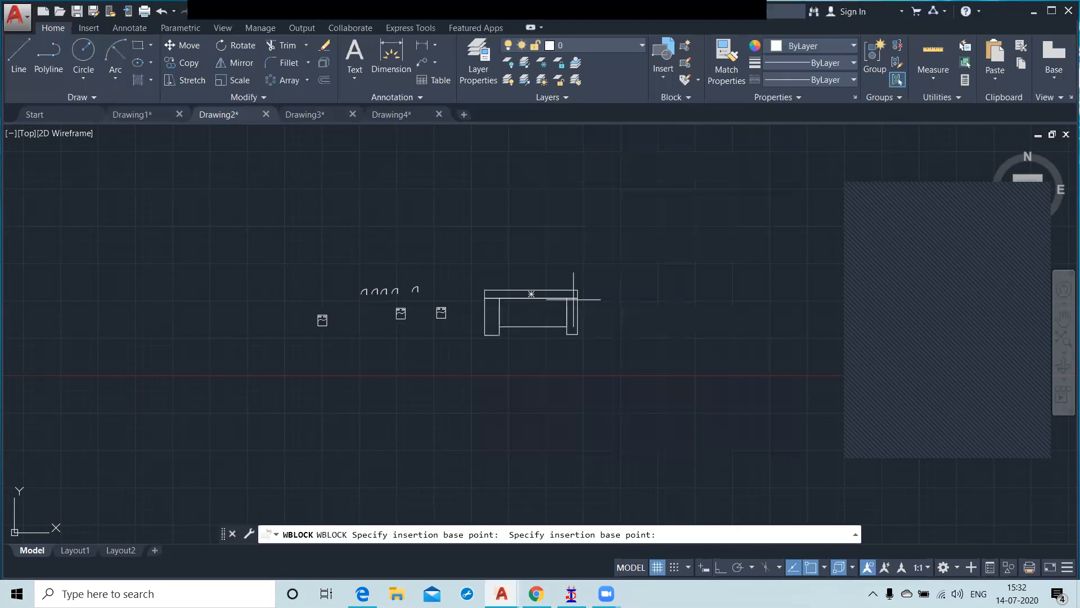
left_click(534, 298)
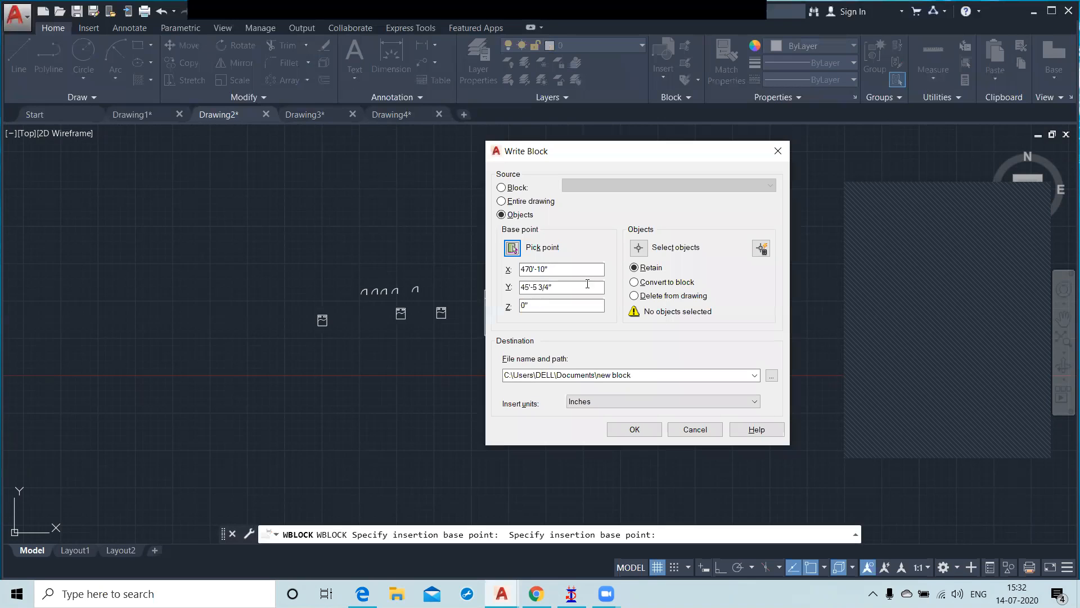
Step: Select the four sofa rectangles as the objects to write to the block file
left_click(639, 251)
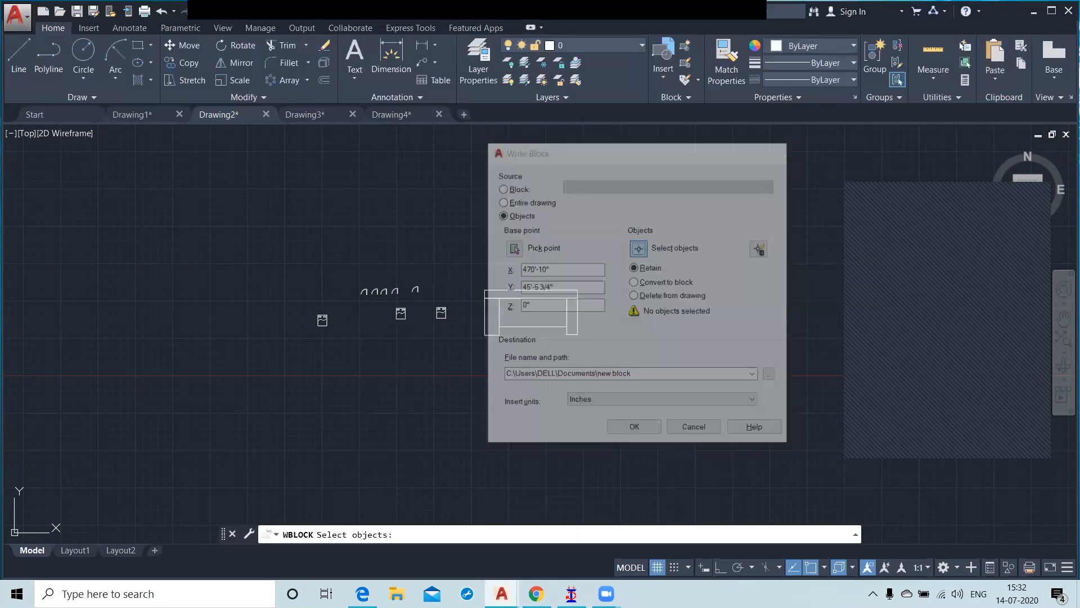
left_click(460, 277)
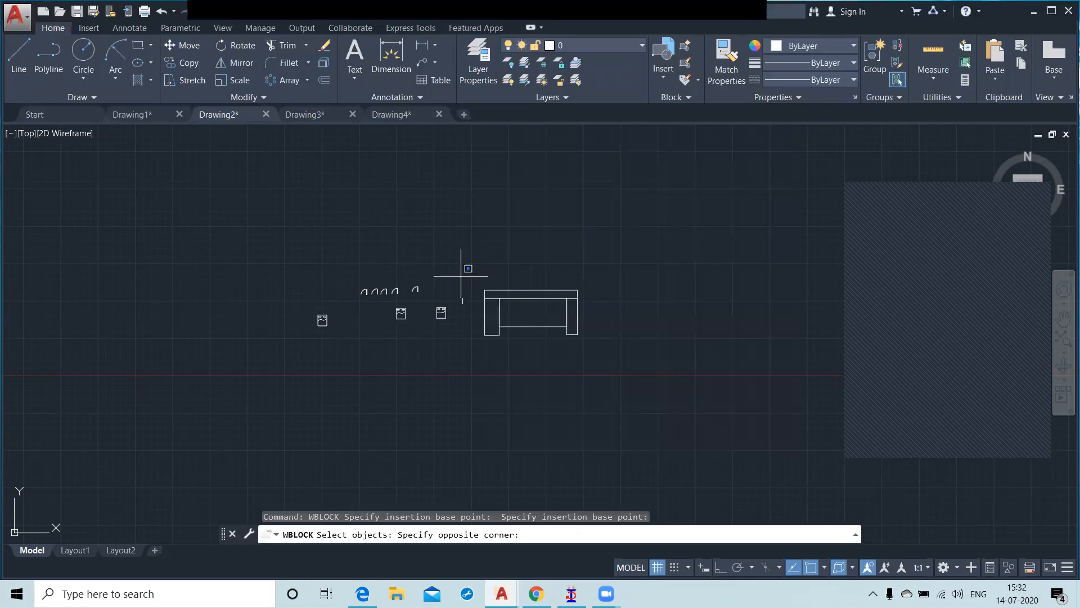
left_click(612, 353)
key("Return")
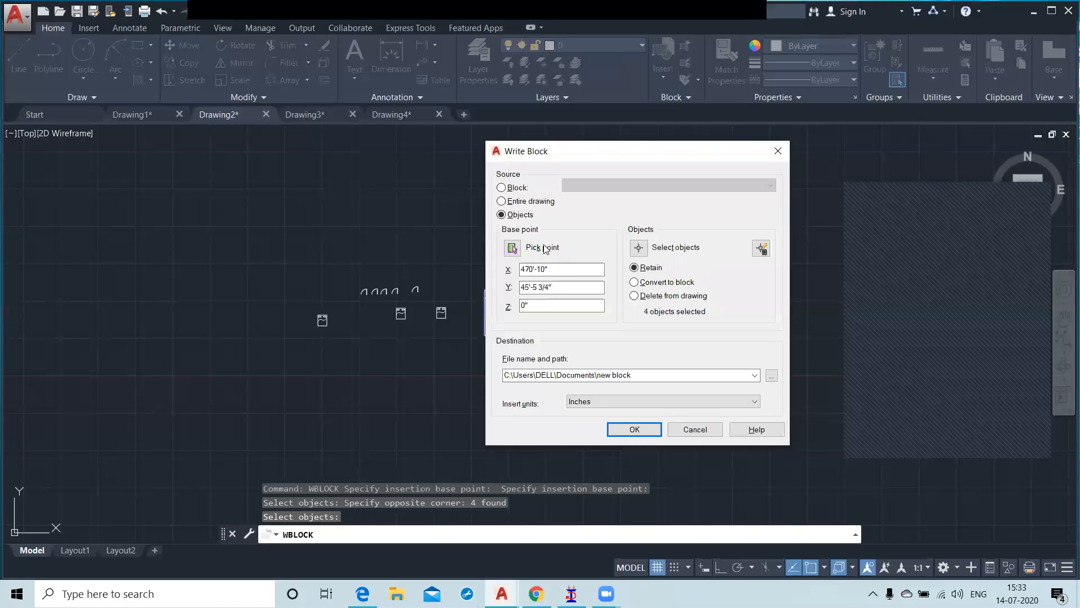
Step: Name the destination file Sofa in C:\Users\DELL\Documents and write the block with insert units in inches
left_click(644, 375)
double_click(643, 374)
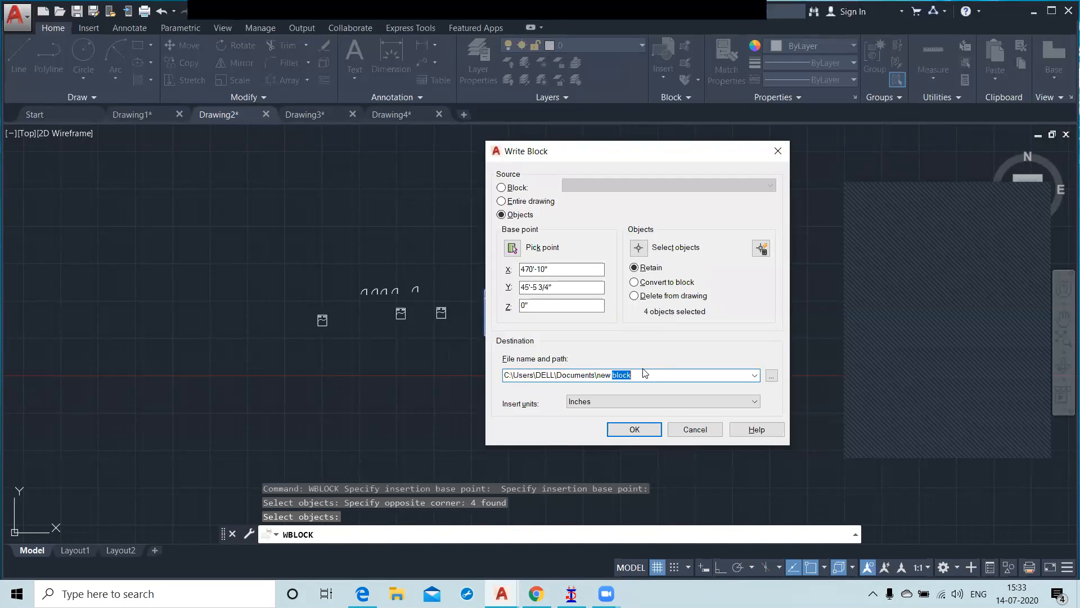
key("BackSpace")
key("BackSpace")
key("BackSpace")
key("BackSpace")
key("BackSpace")
type("Sofa")
left_click(627, 428)
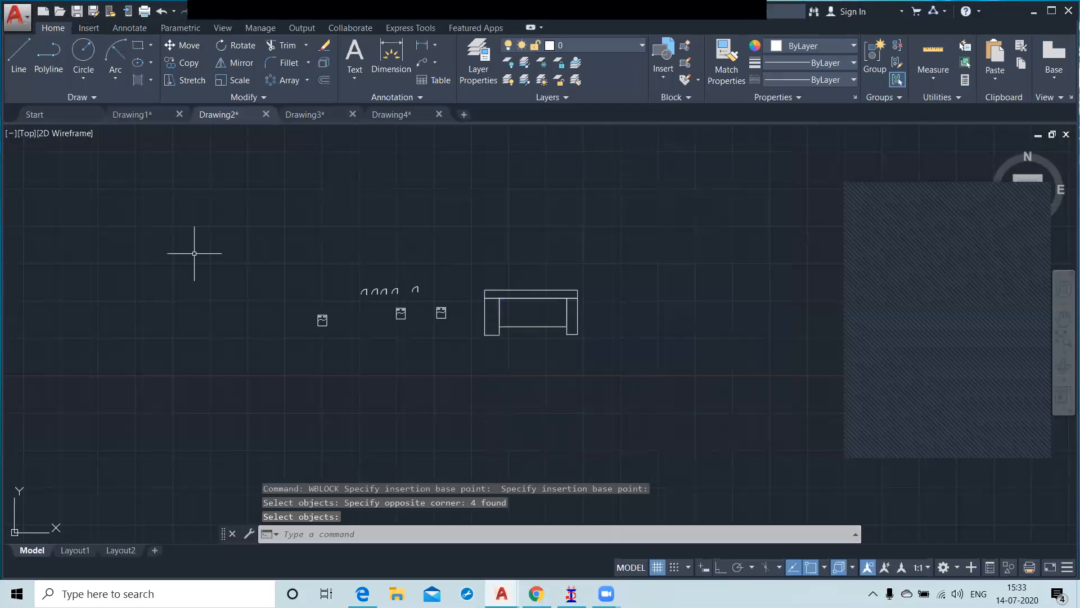
Step: Open the recent blocks list in Drawing2 for inserting a block
scroll(193, 253, "down", 2)
left_click(663, 78)
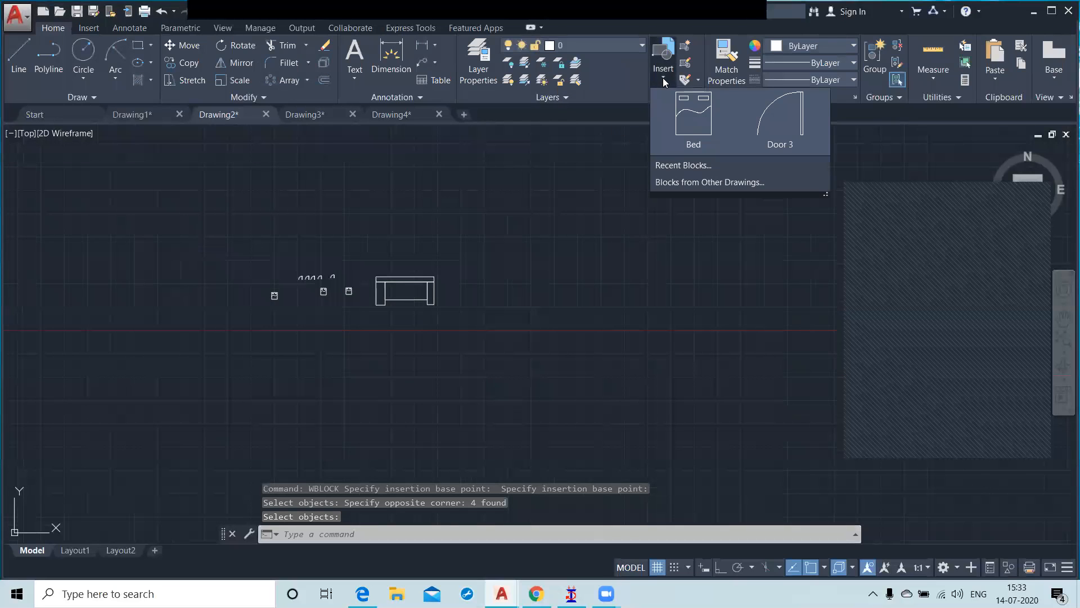
left_click(691, 167)
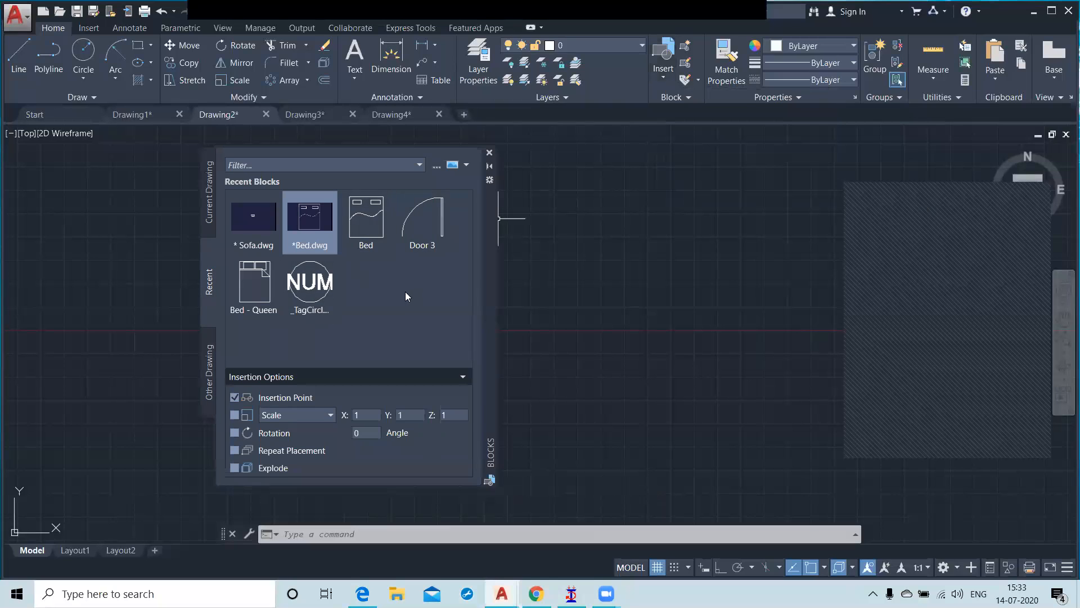
Step: Try to open the Sofa drawing file from the Documents folder as a block source
left_click(436, 165)
left_click(443, 263)
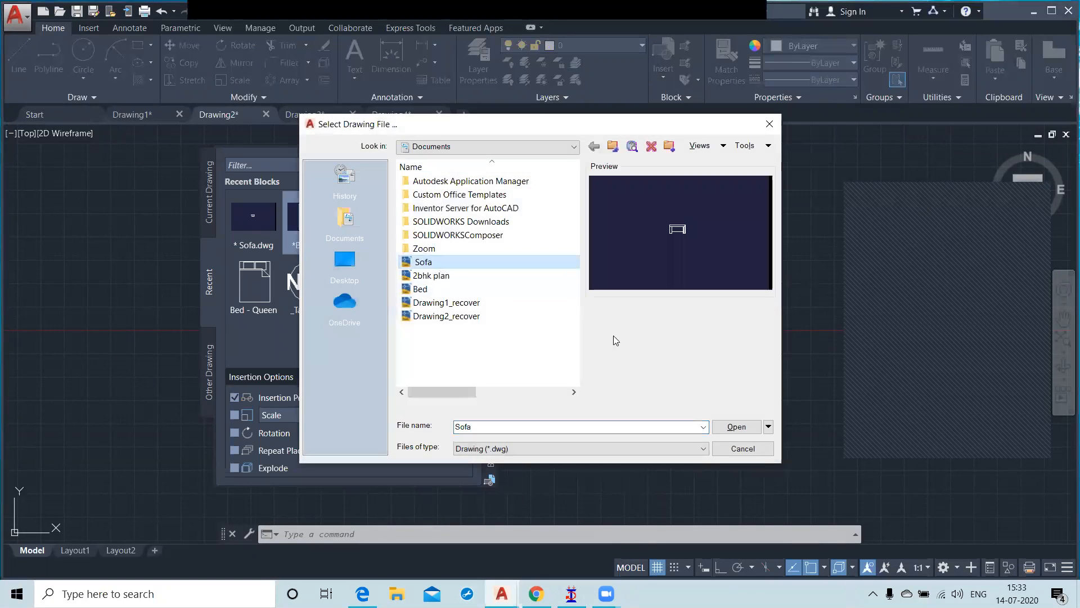
left_click(745, 428)
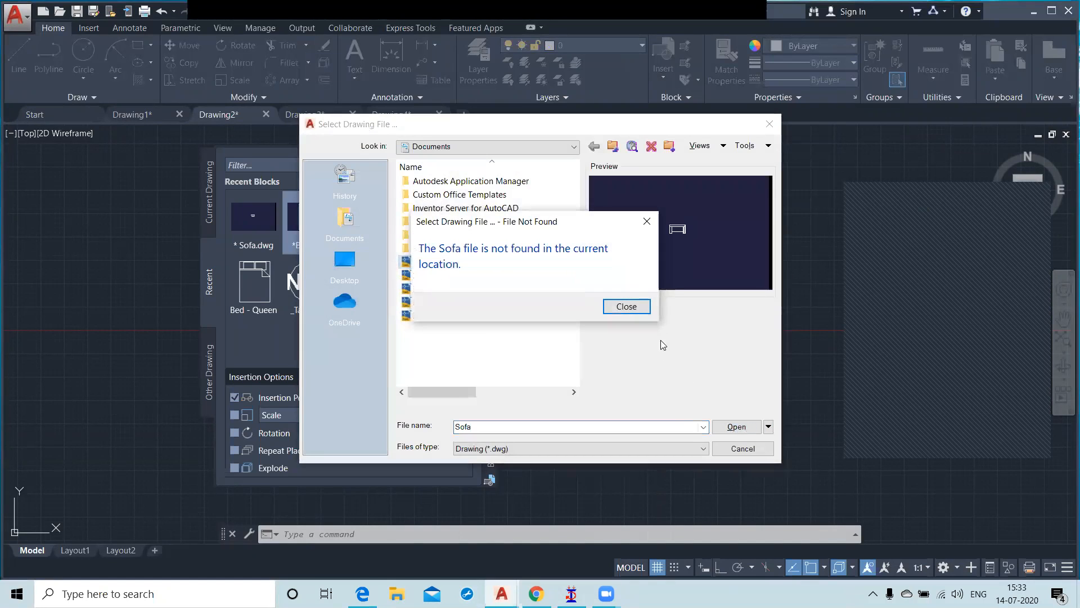
left_click(632, 306)
left_click(750, 450)
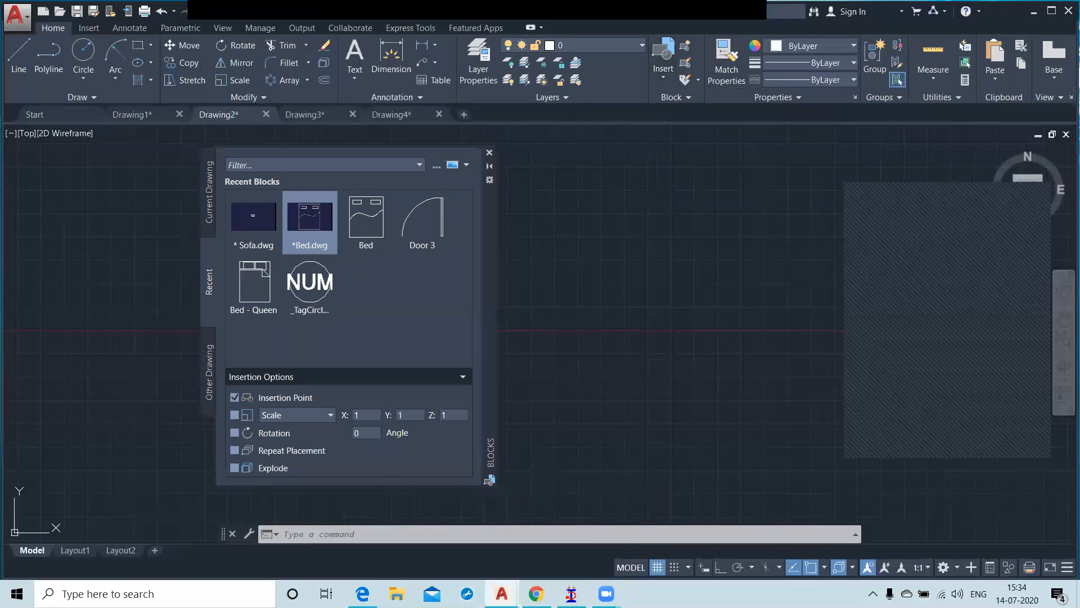
Step: Insert the recent block Sofa.dwg into the empty area right of the original sofa and close the Blocks palette
left_click(254, 226)
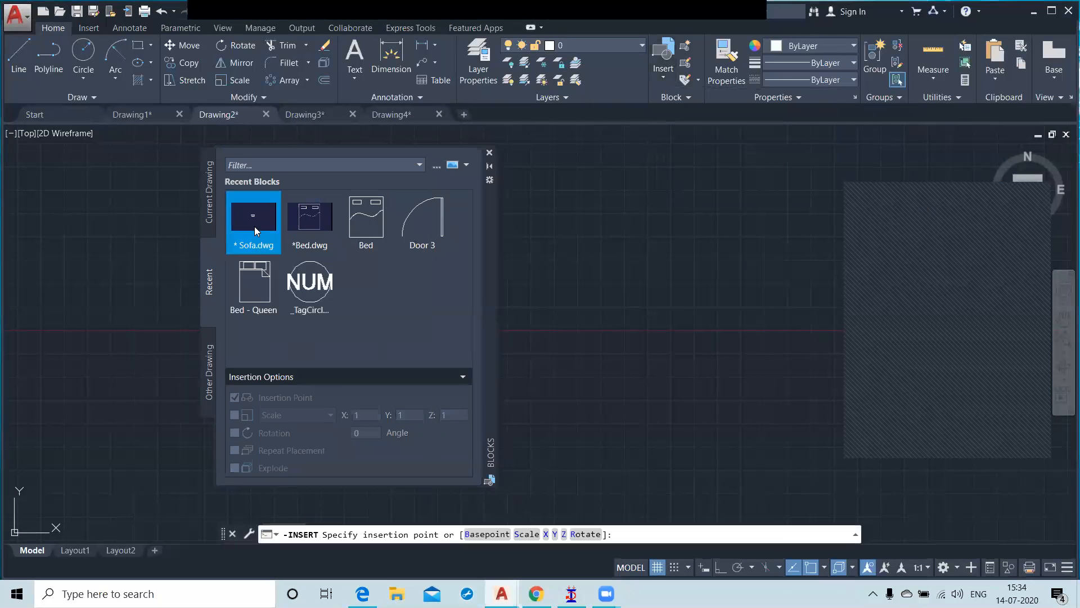
left_click(668, 281)
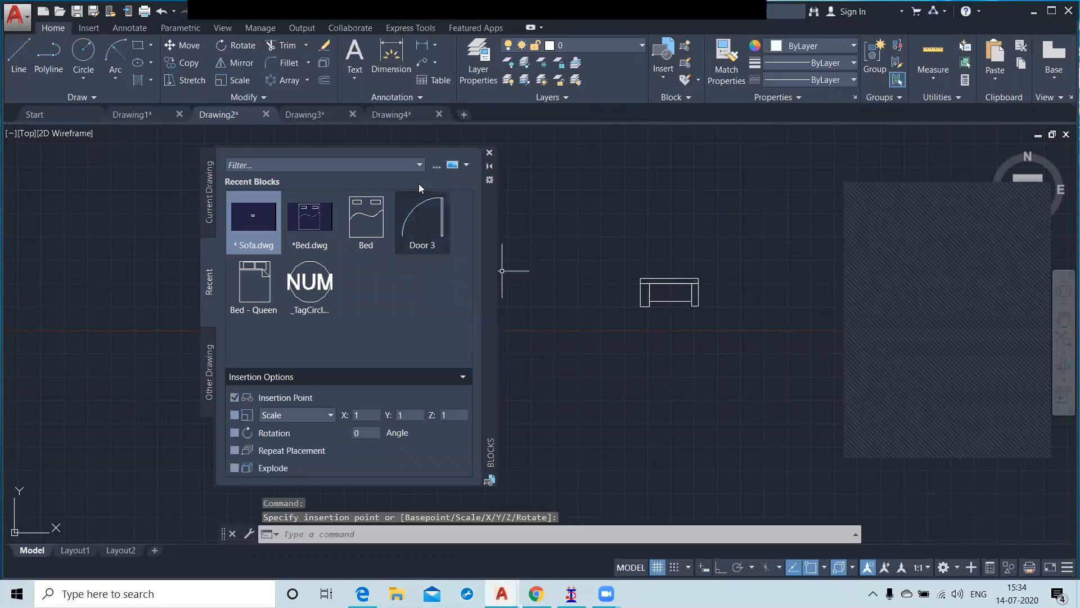
left_click(489, 153)
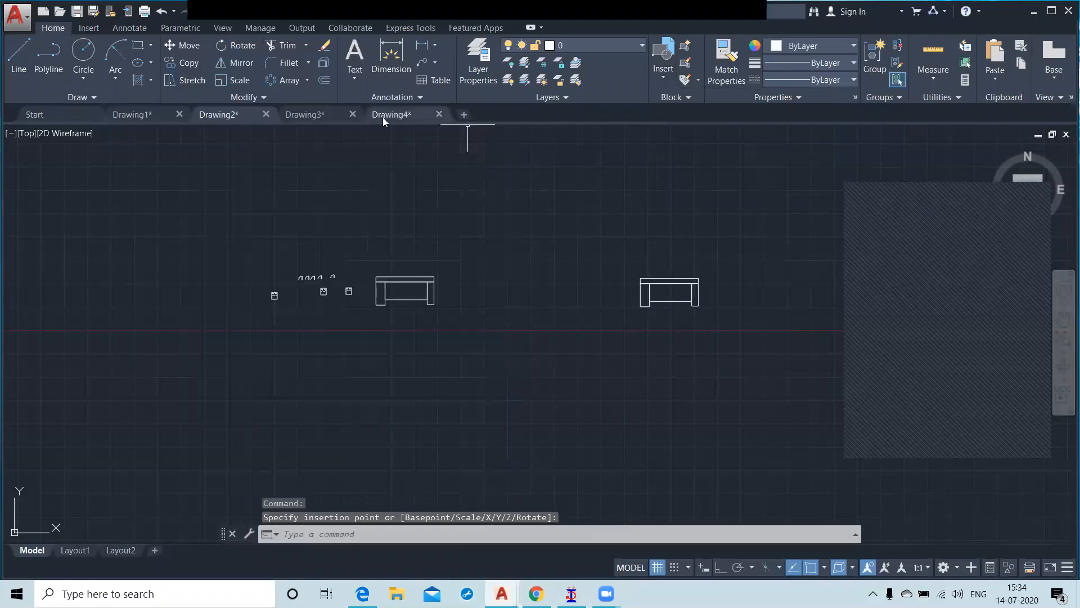
Step: Switch to Drawing3 and insert the recent block Sofa.dwg at a freely picked point
left_click(313, 116)
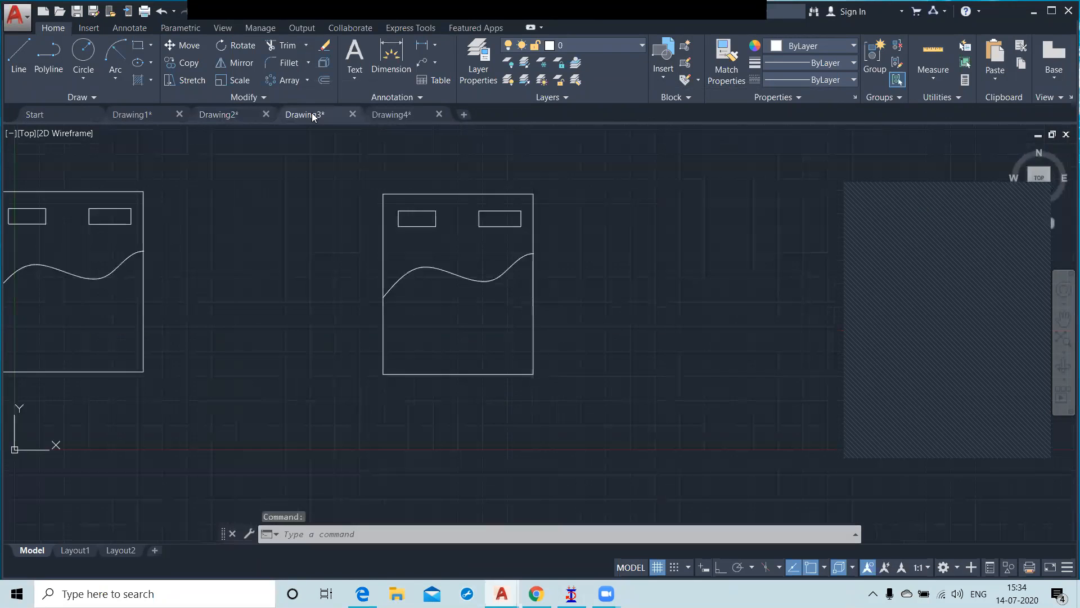
left_click(663, 72)
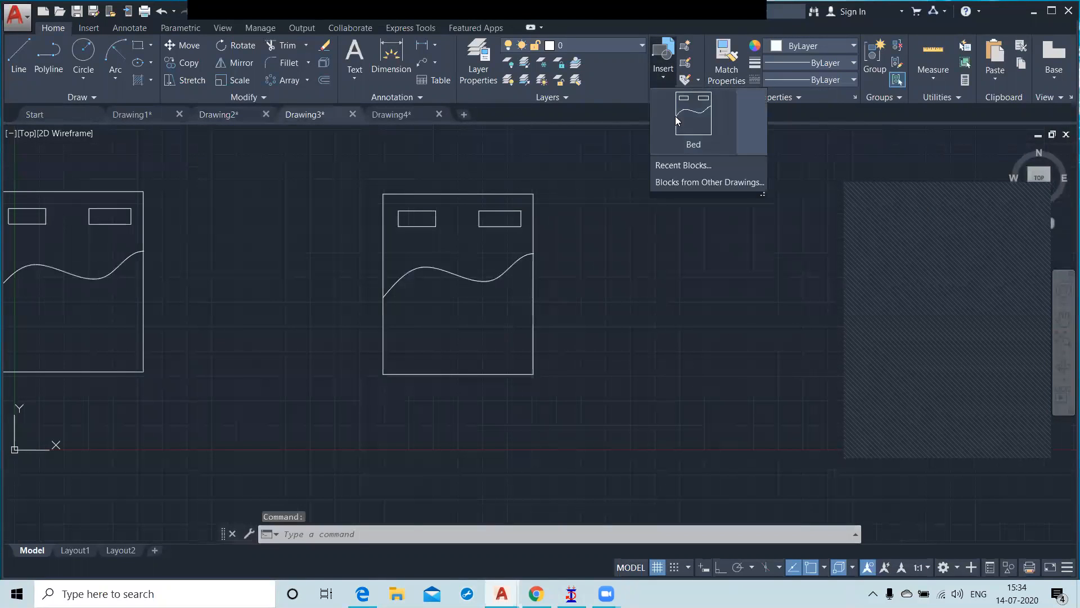
left_click(697, 164)
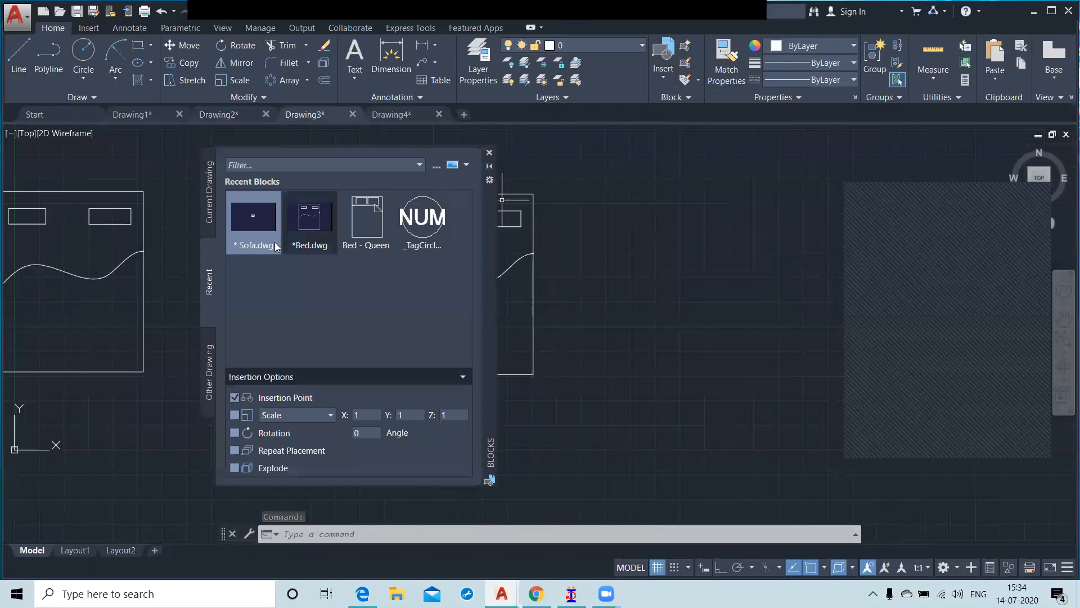
left_click(252, 228)
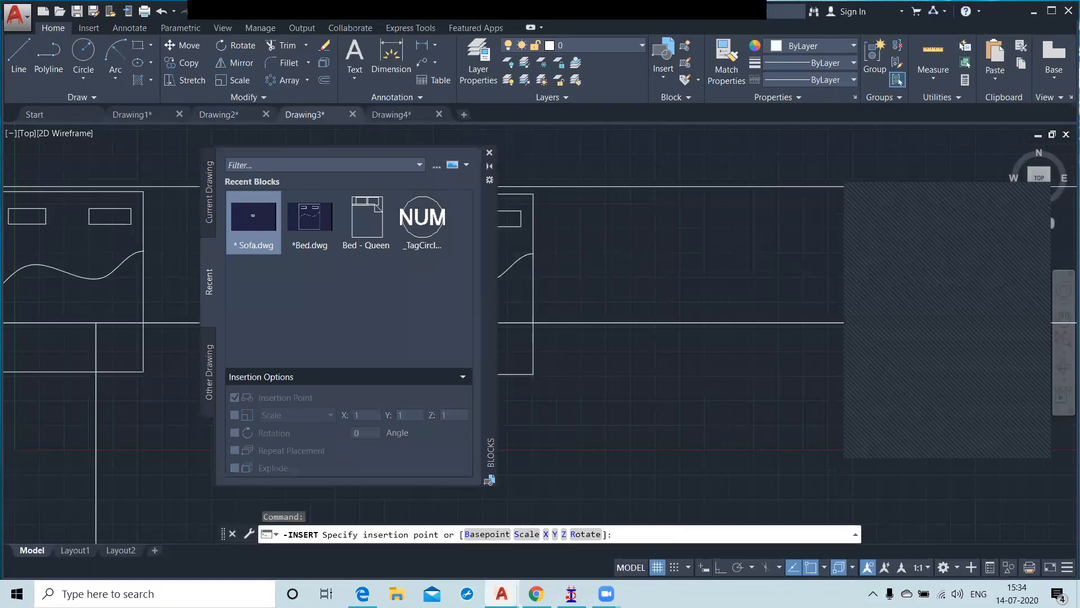
scroll(567, 270, "up", 3)
middle_click_drag(806, 264, 721, 281)
scroll(618, 266, "up", 2)
left_click(875, 253)
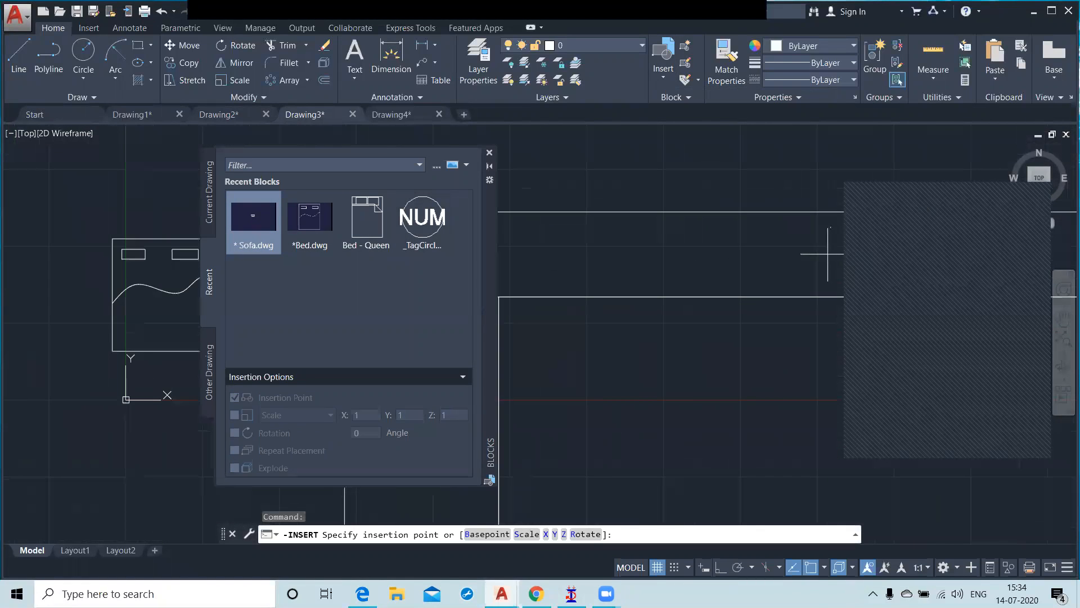
Step: Move the inserted sofa horizontally to the right, clear of the two beds, using its lower-right corner as base point
middle_click(699, 234)
middle_click(699, 234)
scroll(698, 234, "down", 7)
middle_click_drag(707, 242, 583, 256)
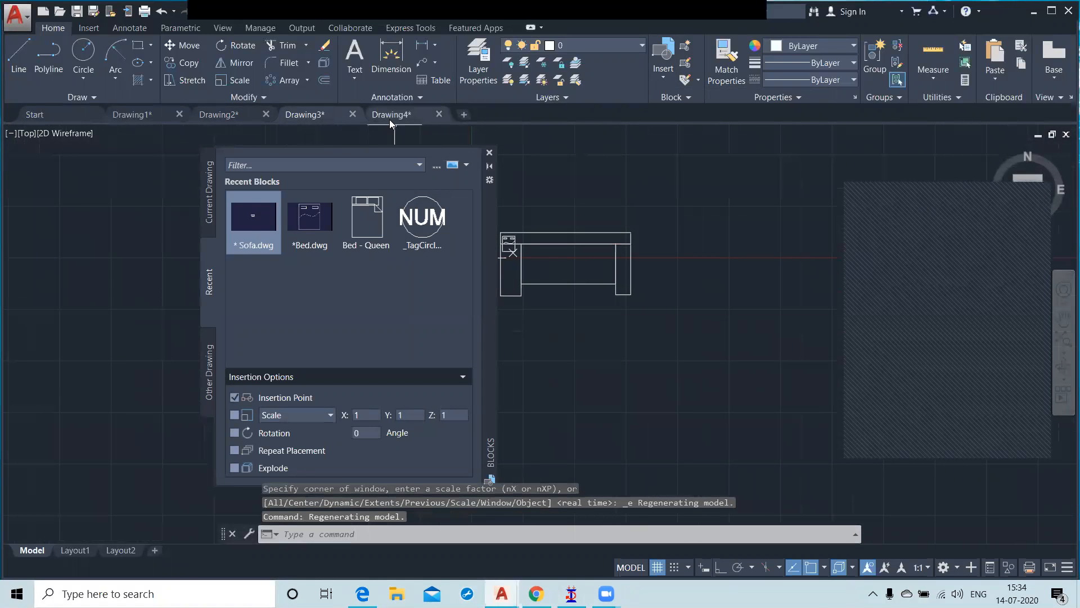
mouse_move(391, 121)
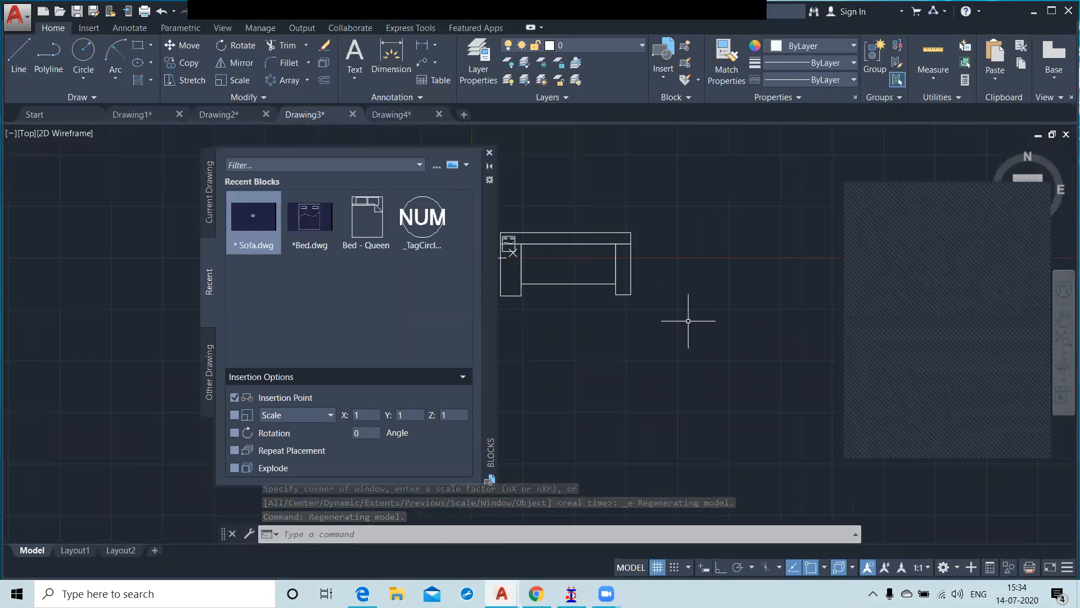
left_click(630, 256)
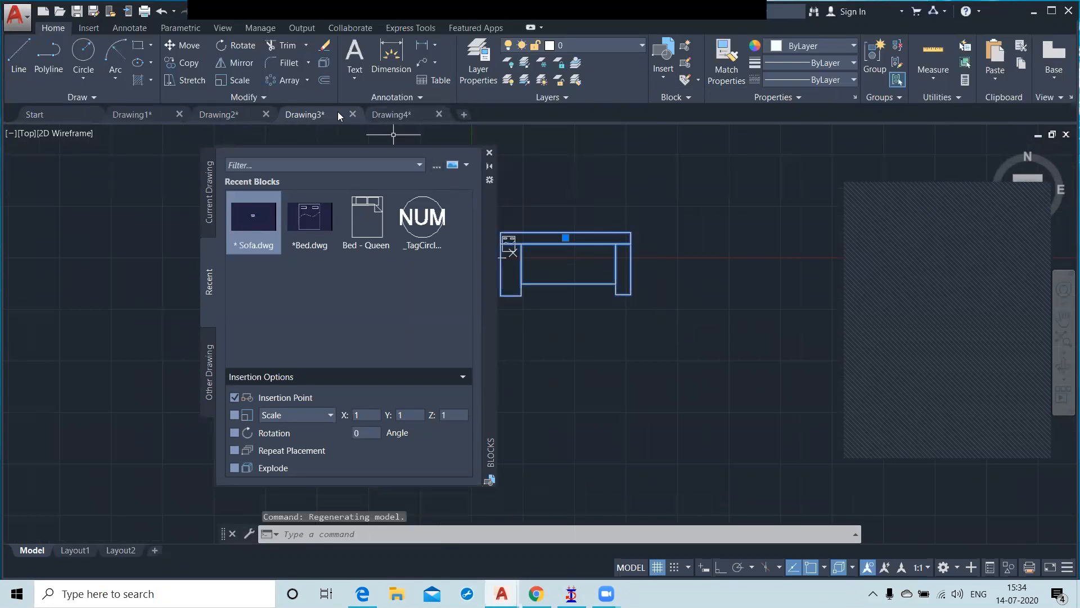
left_click(189, 46)
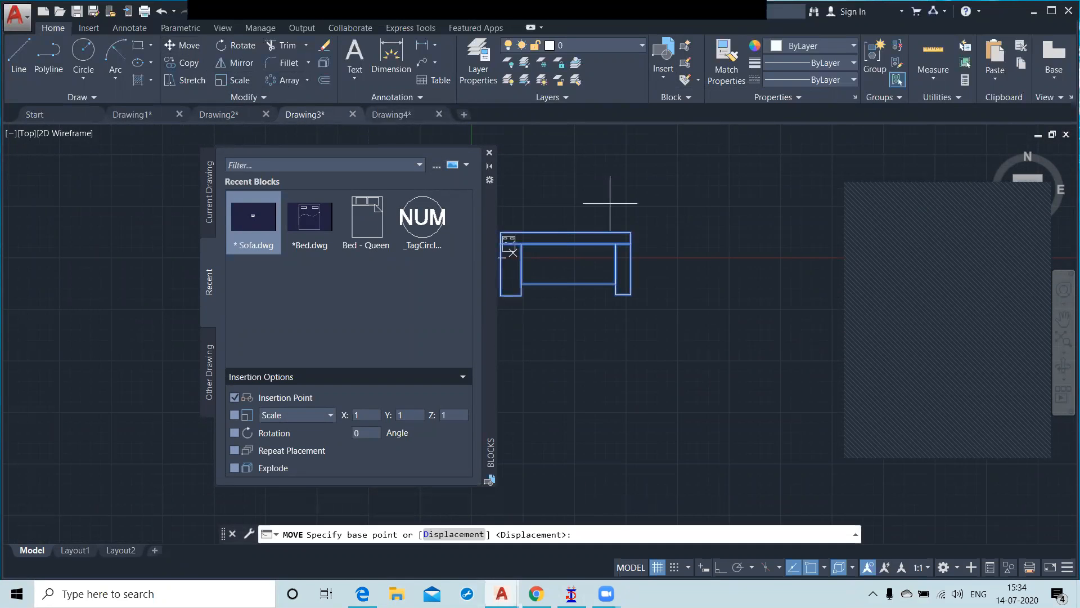
left_click(631, 294)
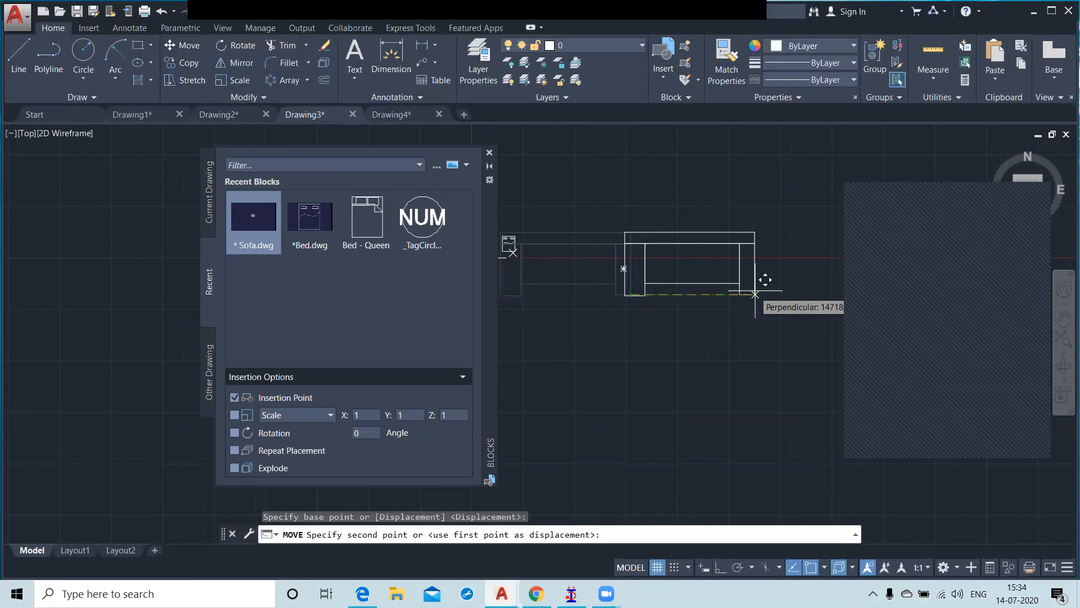
left_click(755, 295)
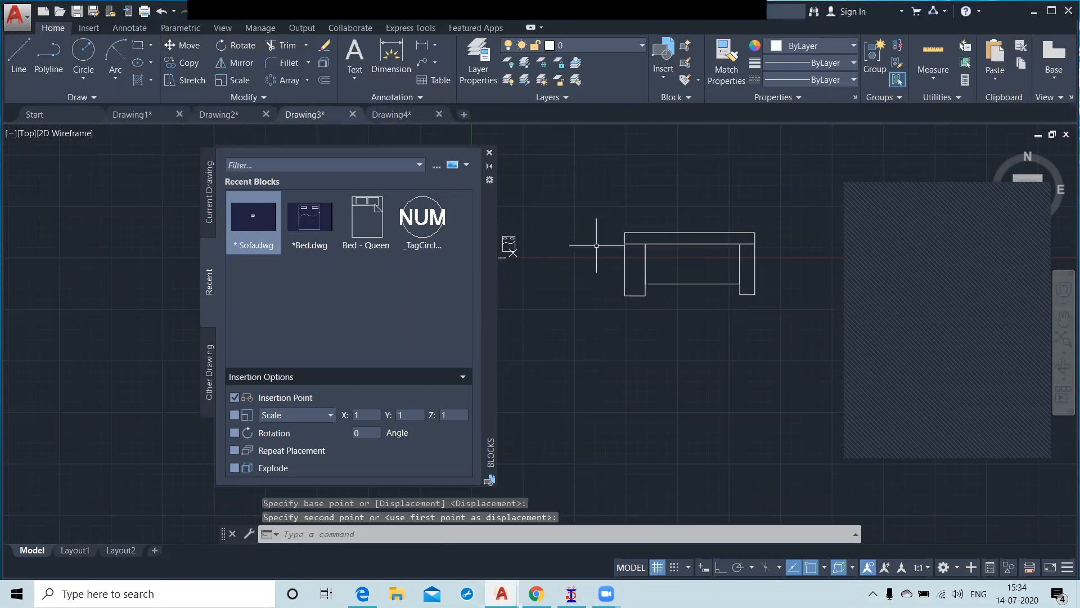
Step: Scale the sofa by a factor of 0.25 about the geometric center of its backrest and close the Blocks palette
left_click(235, 80)
left_click(594, 211)
left_click(800, 343)
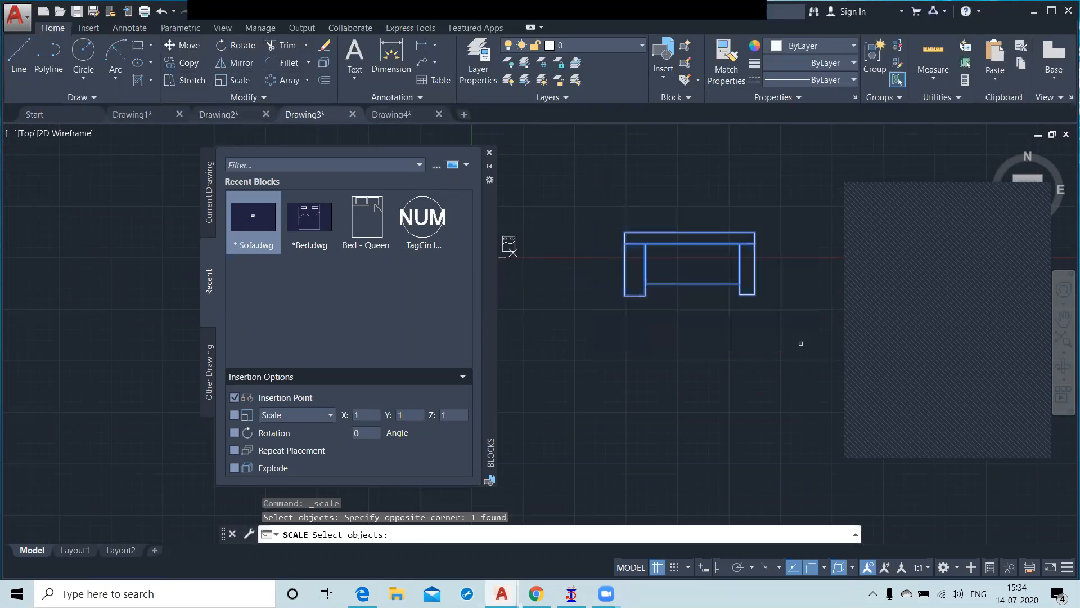
key("Return")
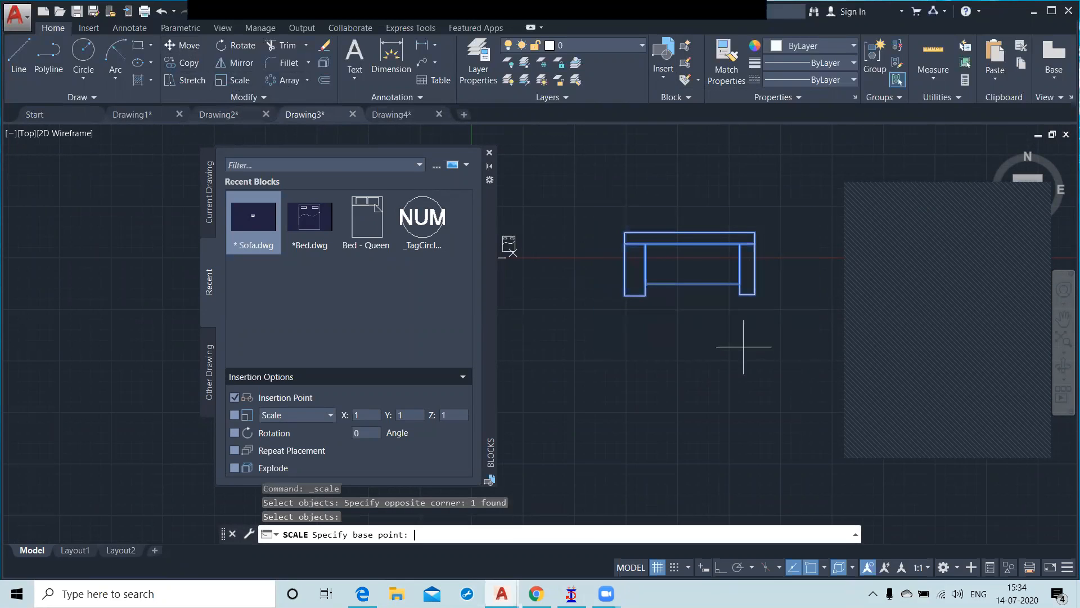
left_click(690, 238)
type("0.2")
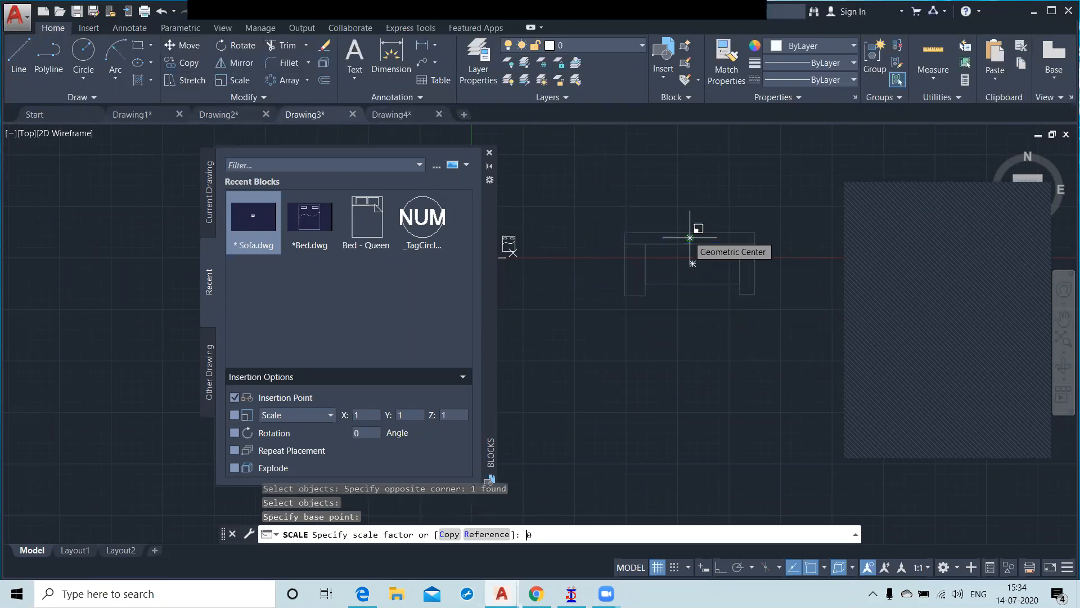
type("5")
key("Return")
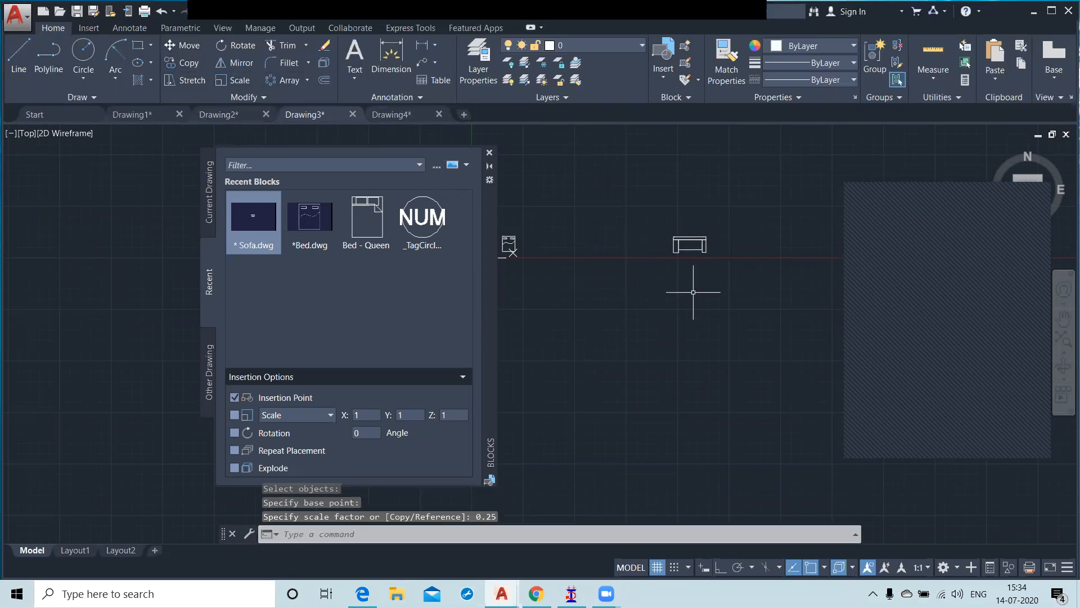
scroll(697, 295, "up", 2)
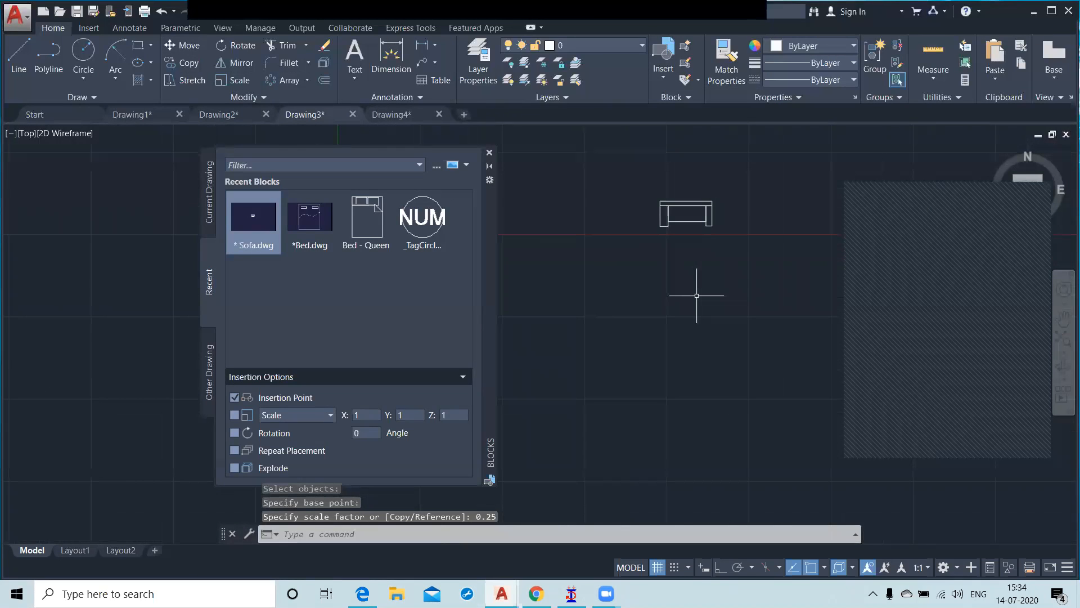
scroll(696, 295, "down", 2)
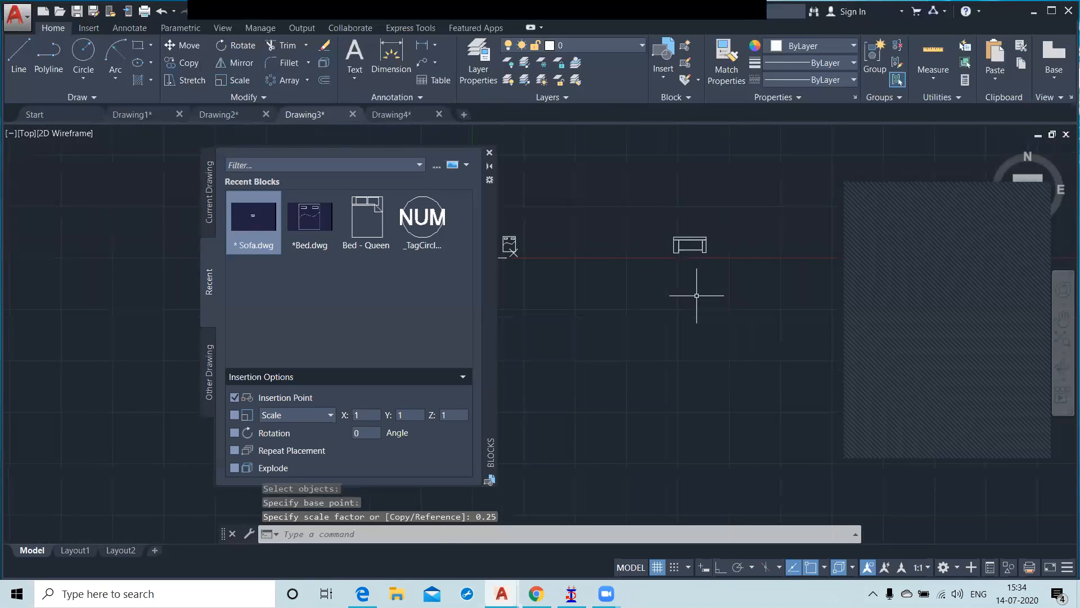
left_click(489, 155)
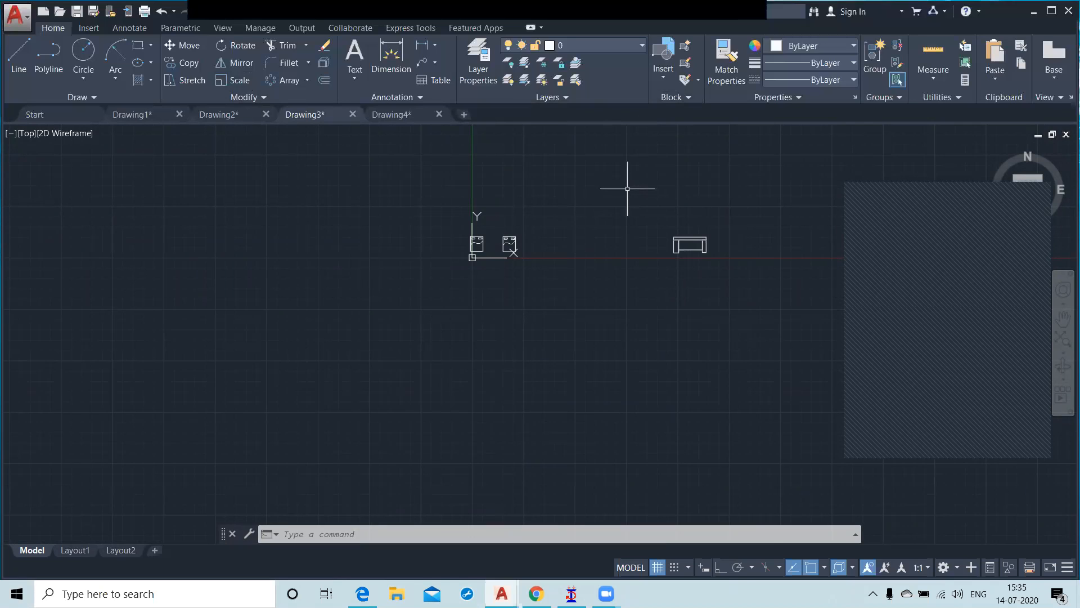
scroll(692, 246, "up", 2)
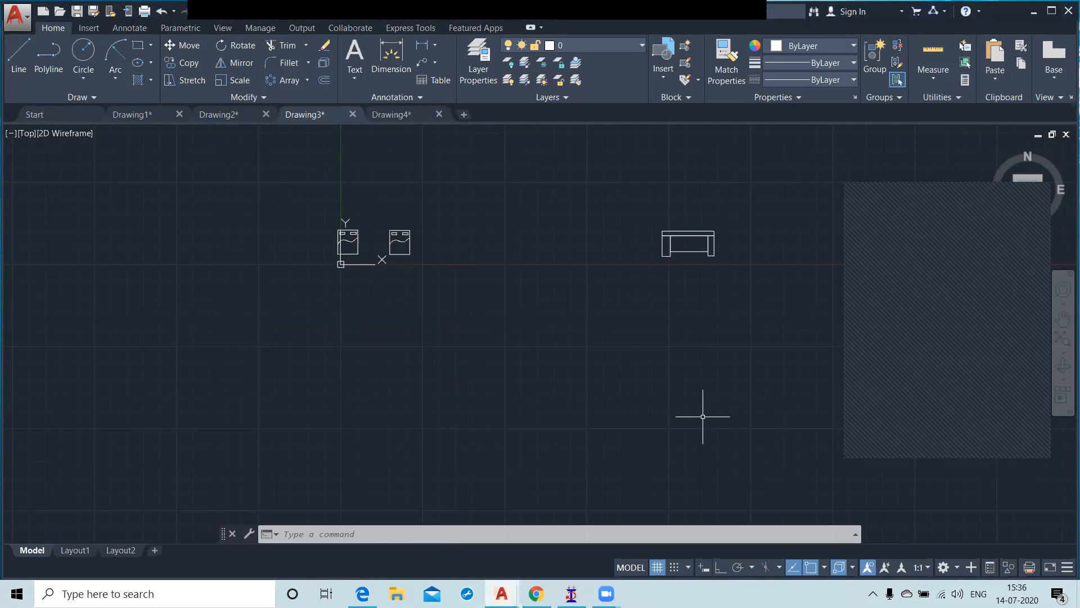
Step: Open DesignCenter, move its palette to the middle of the drawing area, and list the sample drawings in the DesignCenter folder
key("ctrl+2")
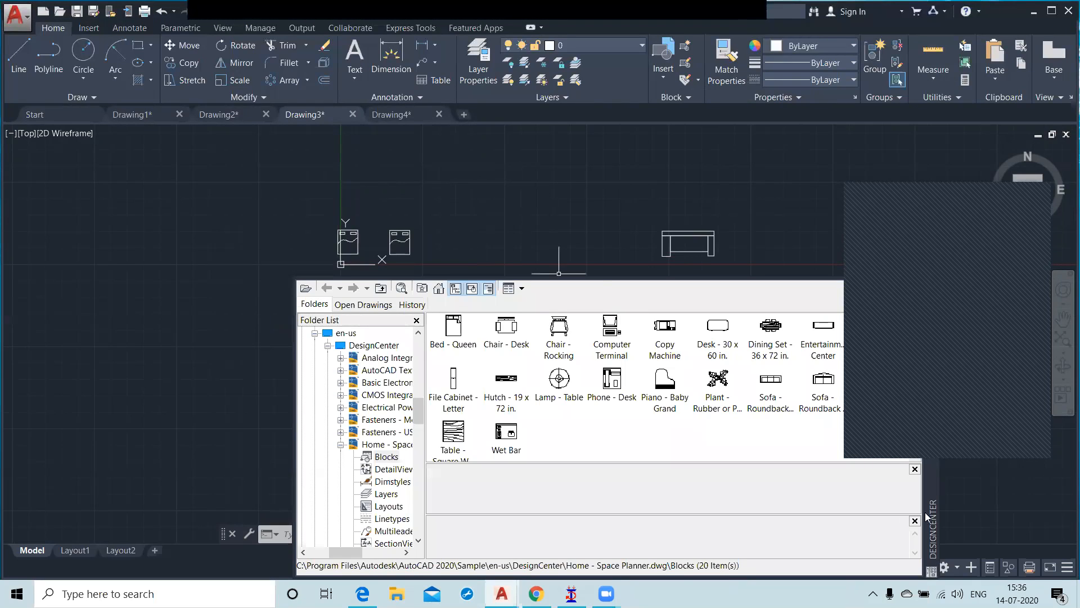
left_click_drag(934, 512, 754, 455)
left_click_drag(744, 395, 744, 395)
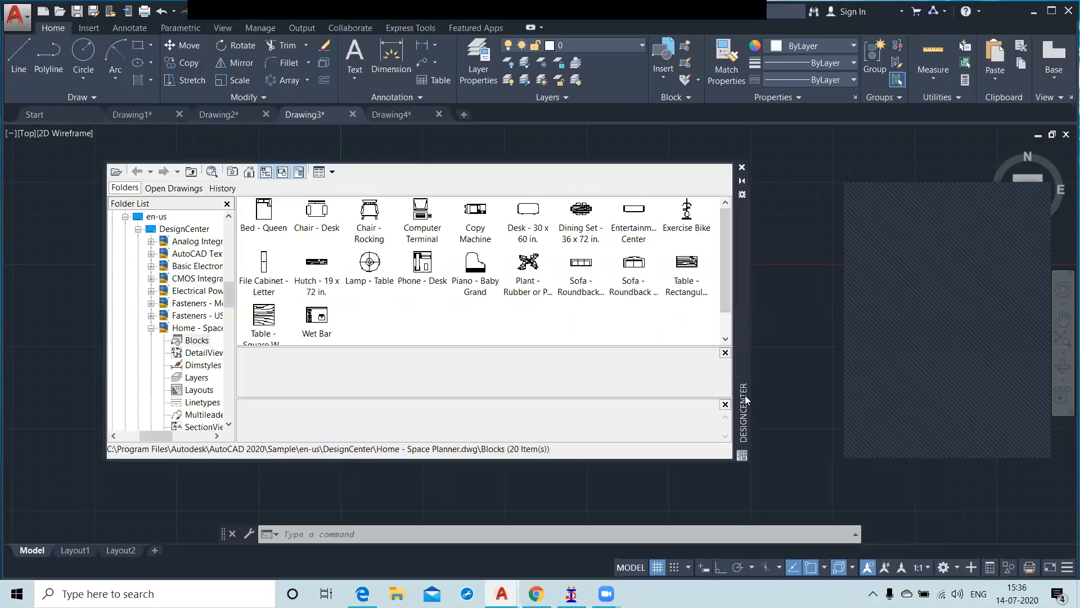
left_click(151, 329)
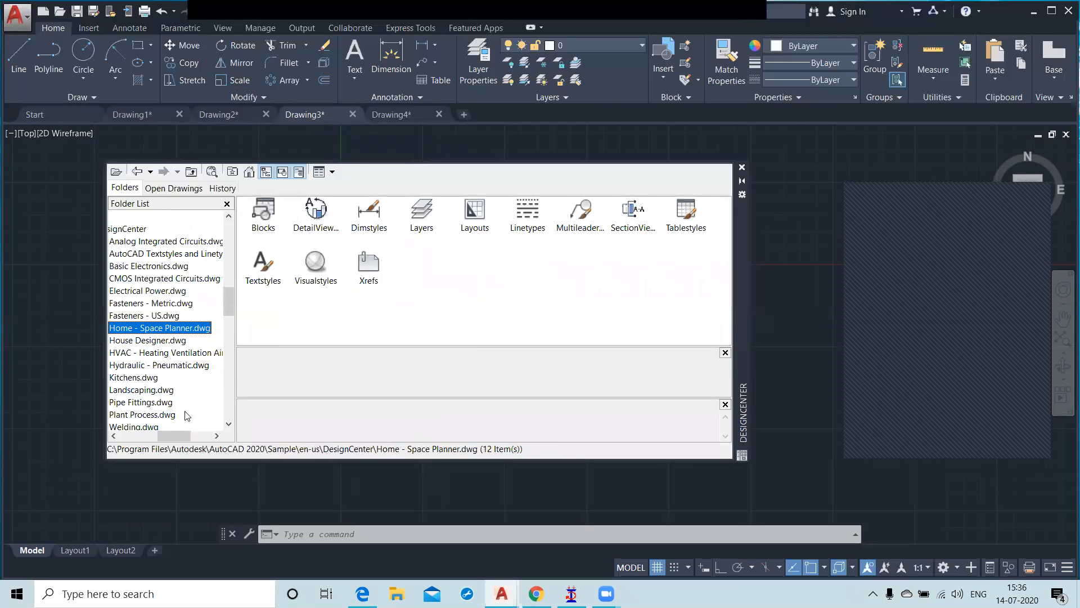
left_click_drag(184, 435, 167, 434)
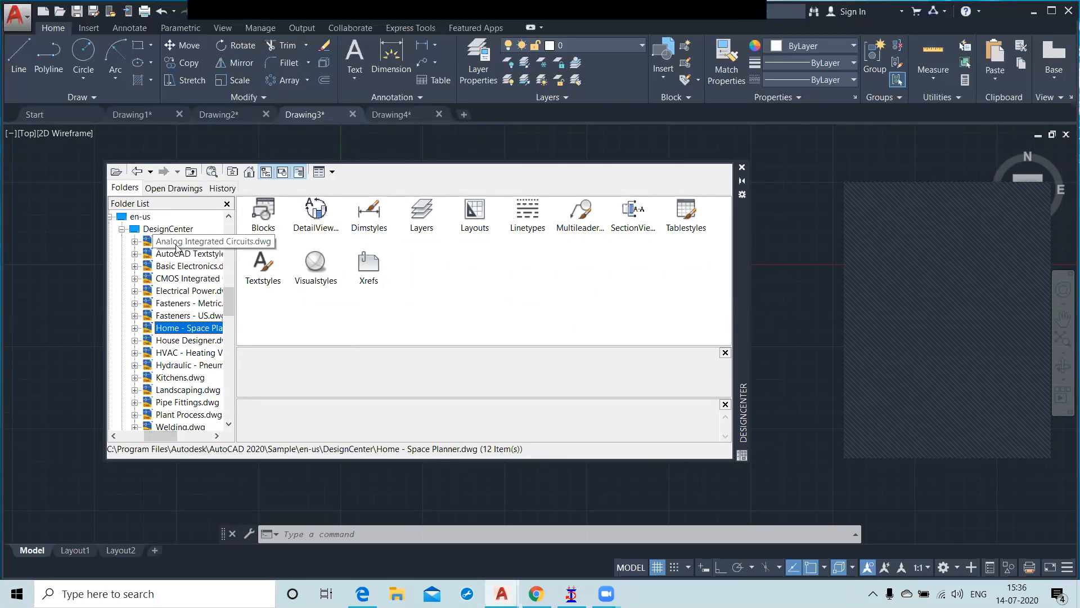
left_click(168, 229)
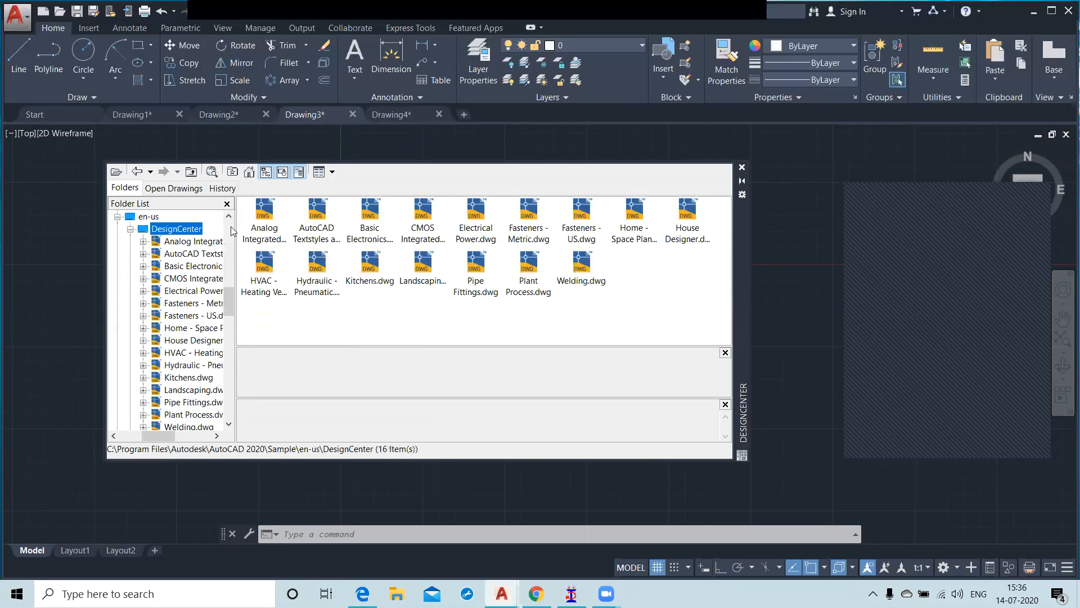
Step: Preview the Basic Electronics, Analog Integrated Circuits, AutoCAD Textstyles and Linetypes, and CMOS Integrated Circuits sample drawings
left_click(354, 231)
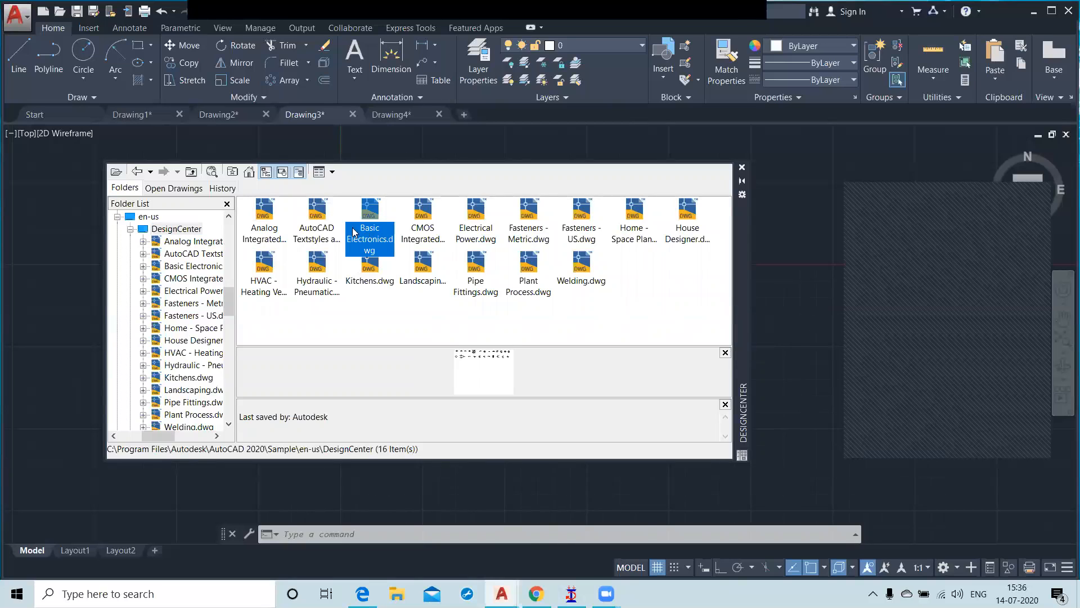
left_click(256, 219)
left_click(315, 220)
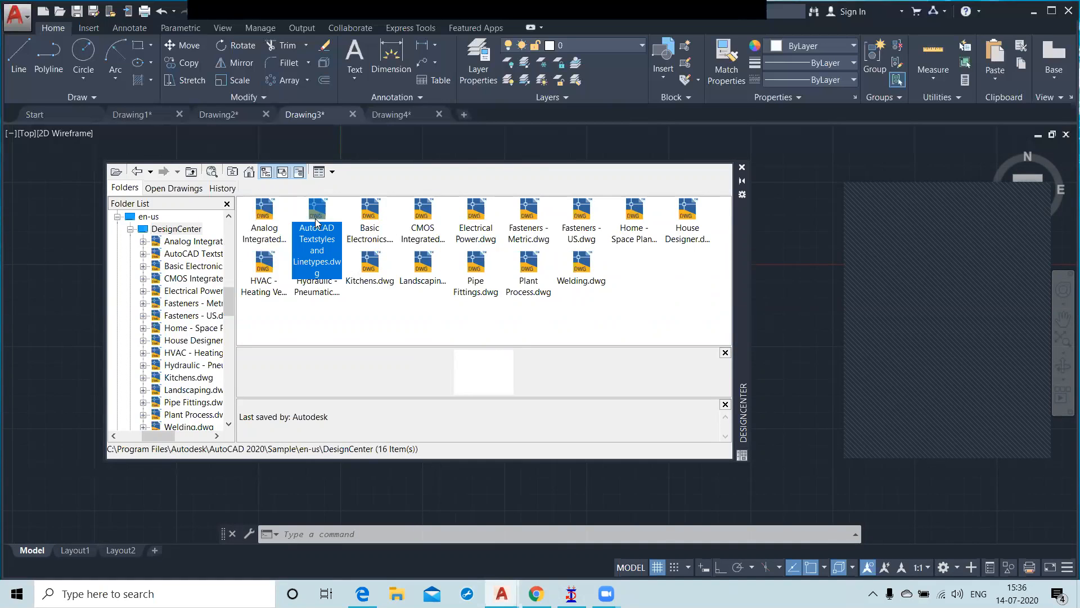
left_click(430, 222)
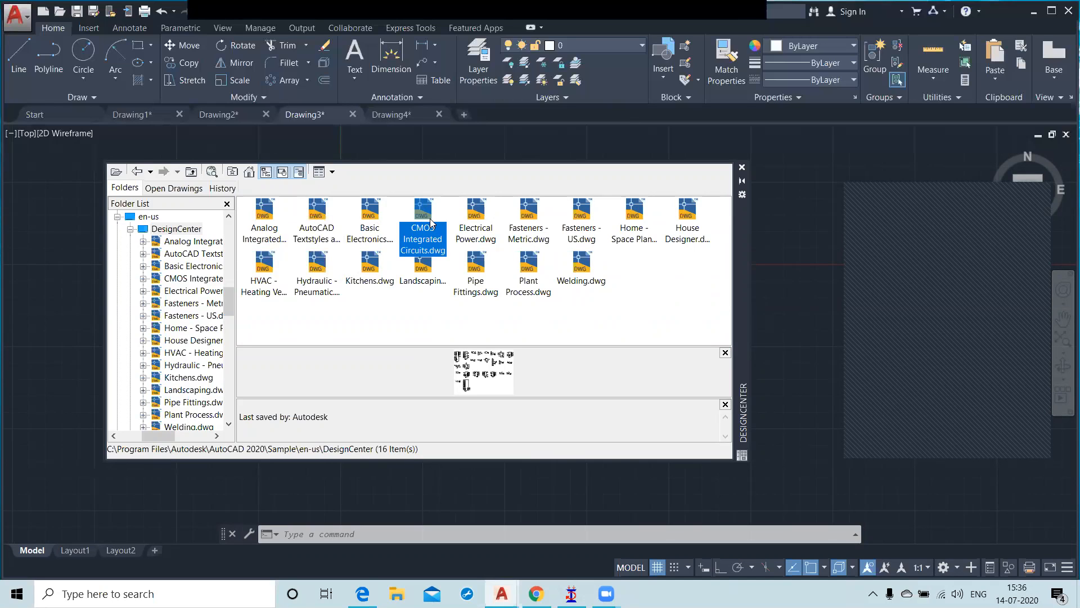
Step: Preview the Electrical Power and Fasteners - Metric sample drawings and list the blocks contained in Fasteners - Metric
left_click(480, 221)
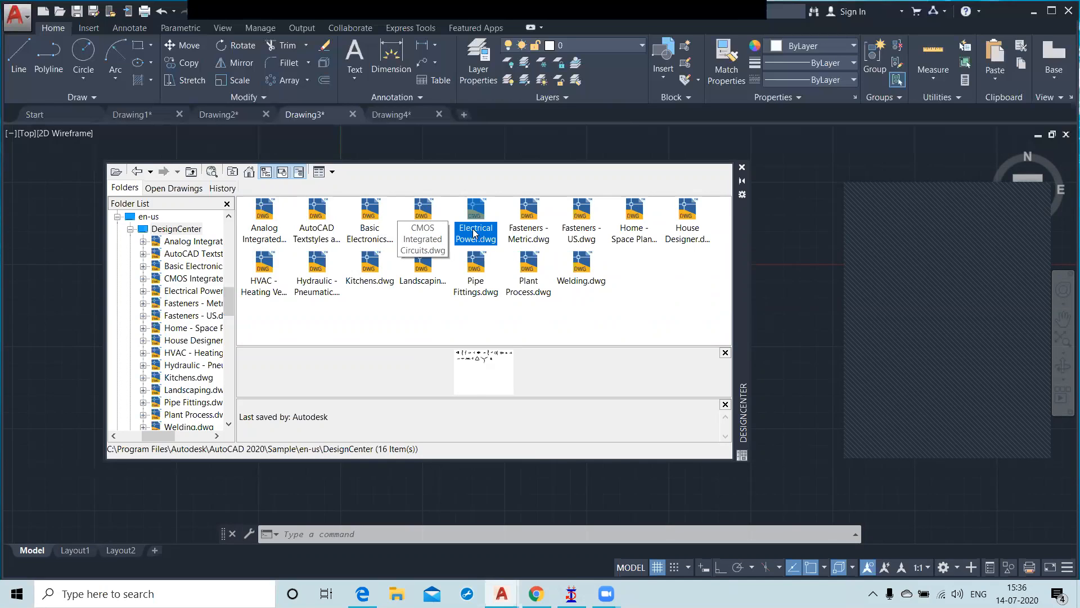
left_click(529, 220)
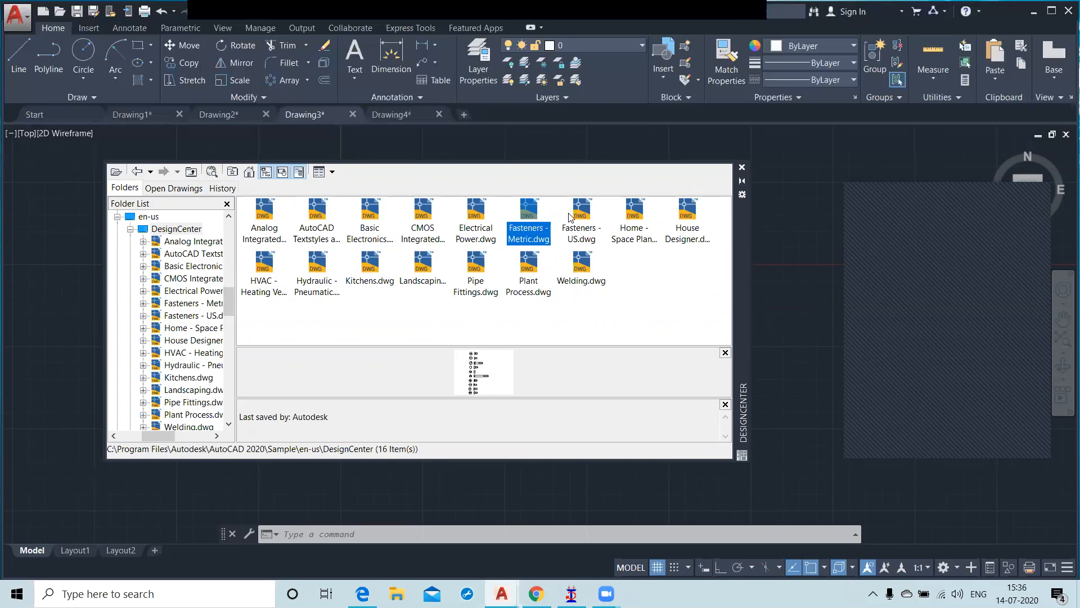
double_click(531, 210)
double_click(264, 212)
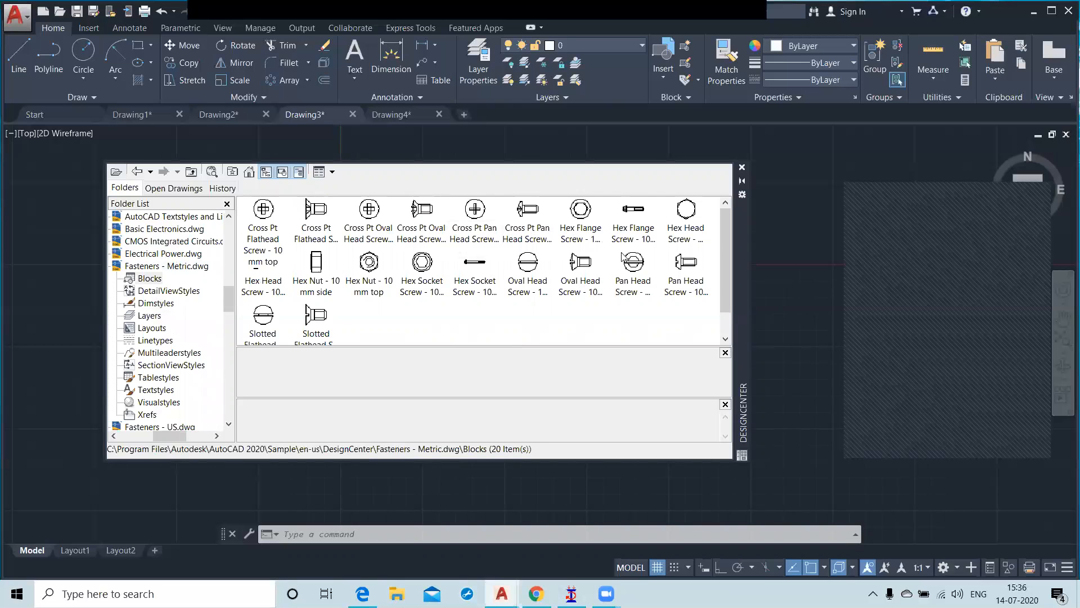
scroll(437, 288, "down", 1)
scroll(394, 259, "up", 1)
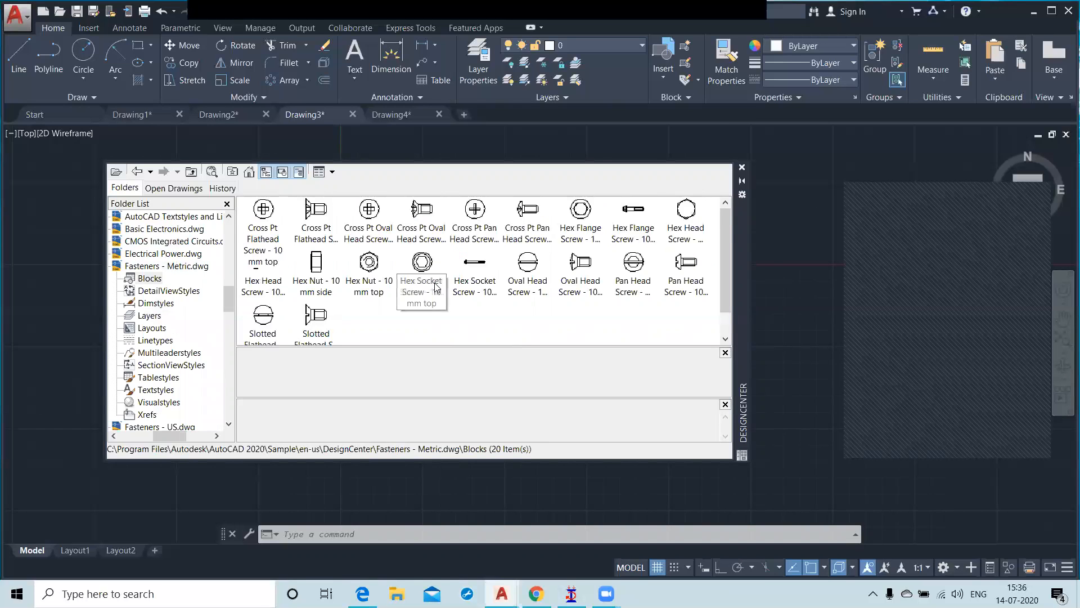
Step: Insert the Cross Pt Flathead Screw - 10 mm top block in the empty area beside the DesignCenter palette
double_click(265, 210)
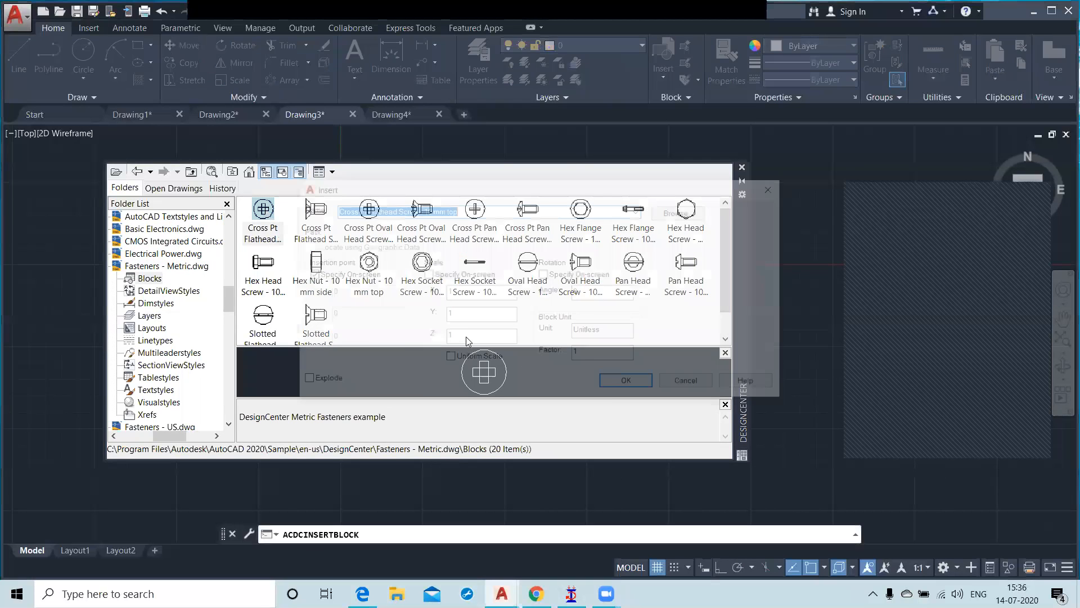
left_click(629, 384)
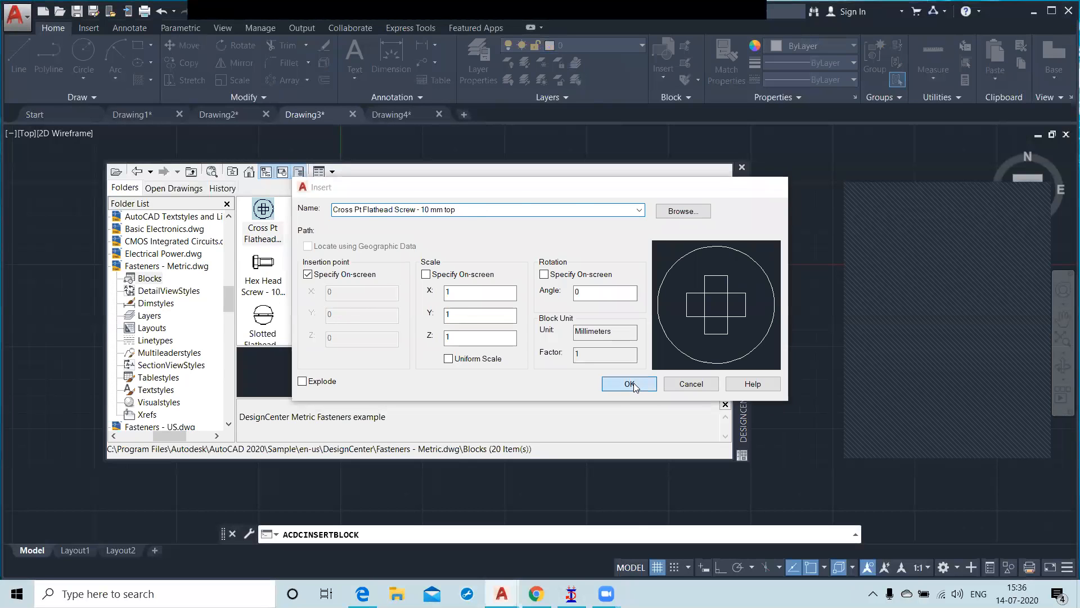
left_click(800, 251)
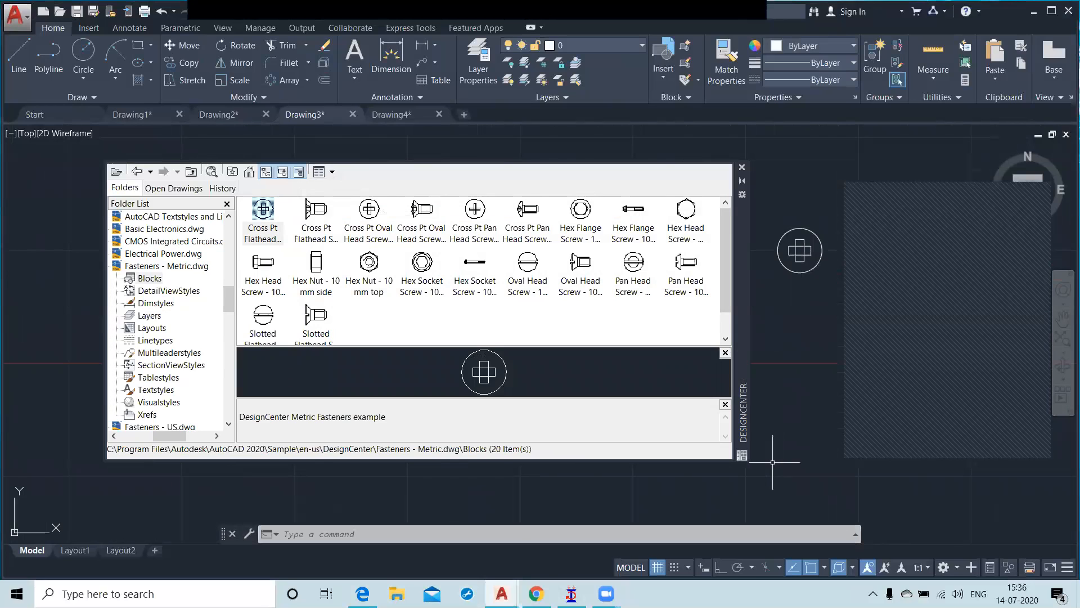
Step: Insert the Hex Nut - 10 mm top block at scale 1 just below the screw and close DesignCenter
double_click(369, 263)
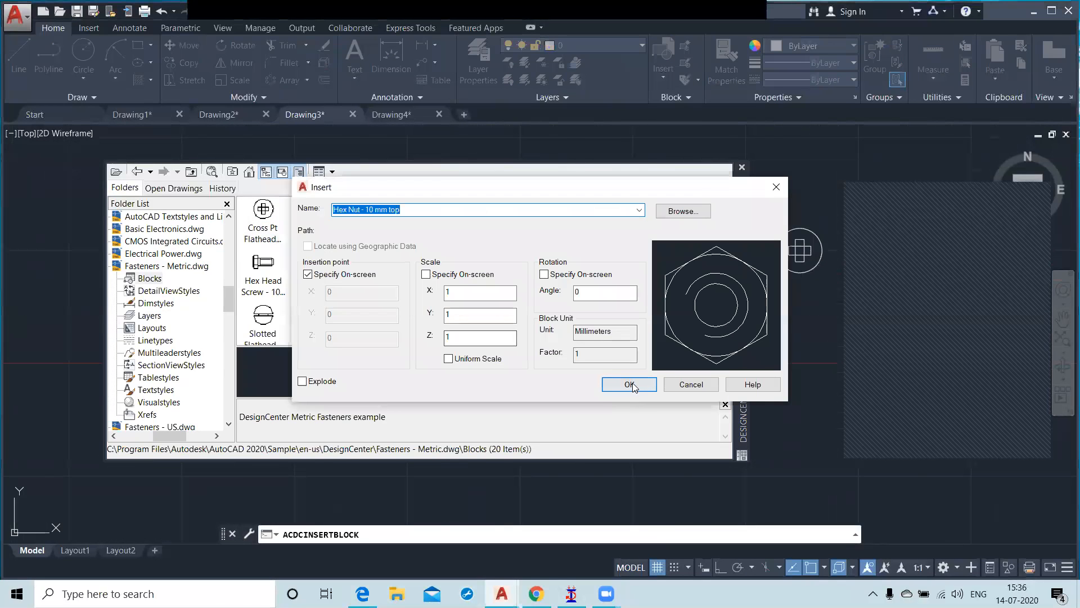
left_click(623, 382)
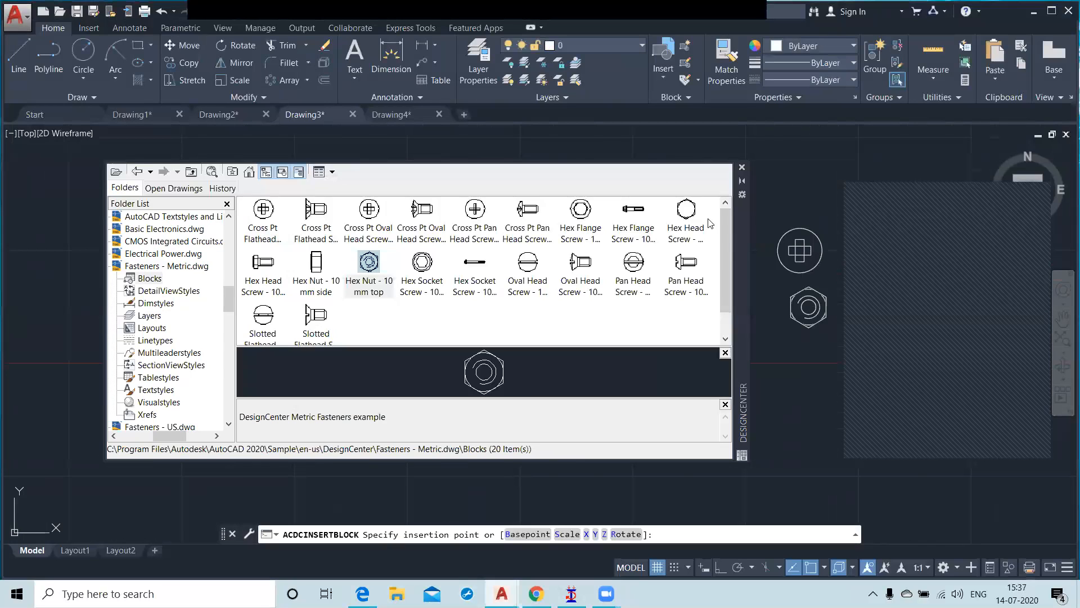
left_click(809, 307)
left_click(742, 168)
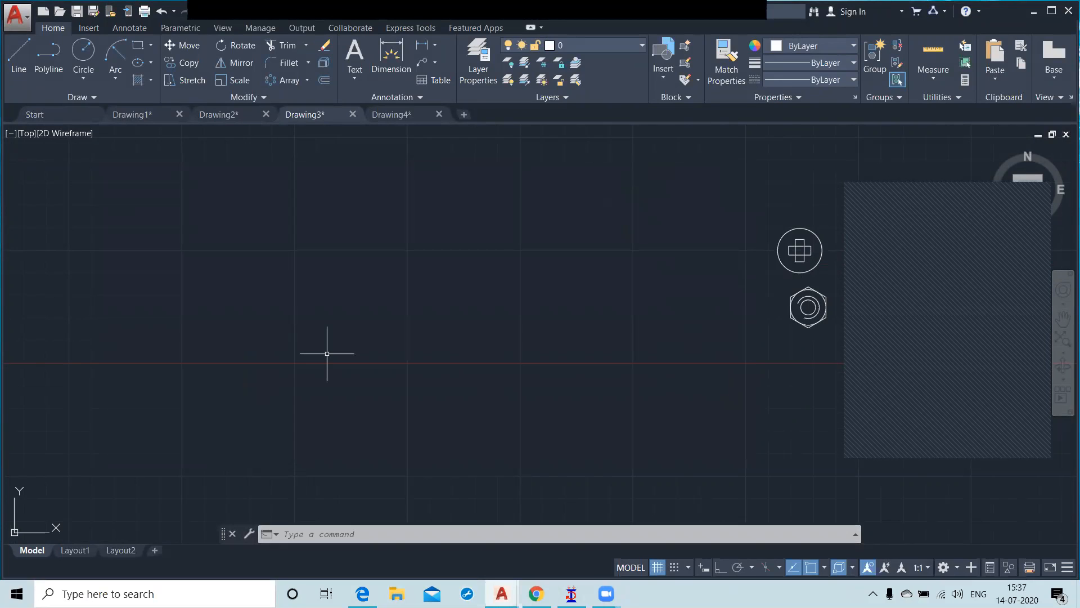
Step: Reopen DesignCenter and list the blocks contained in the Home - Space Planner sample drawing
key("ctrl+2")
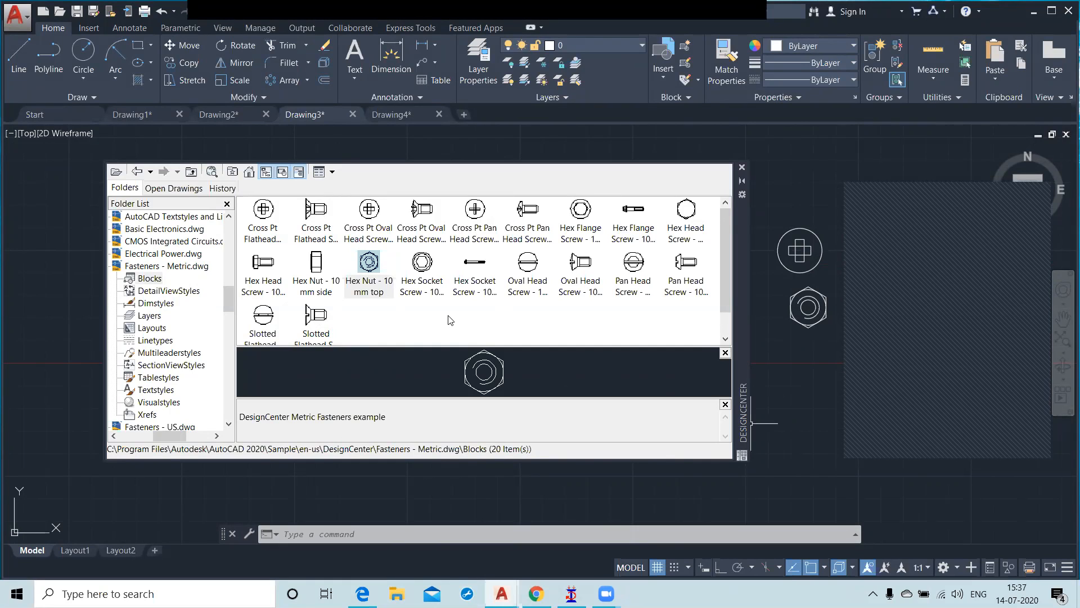
left_click(228, 217)
left_click(228, 217)
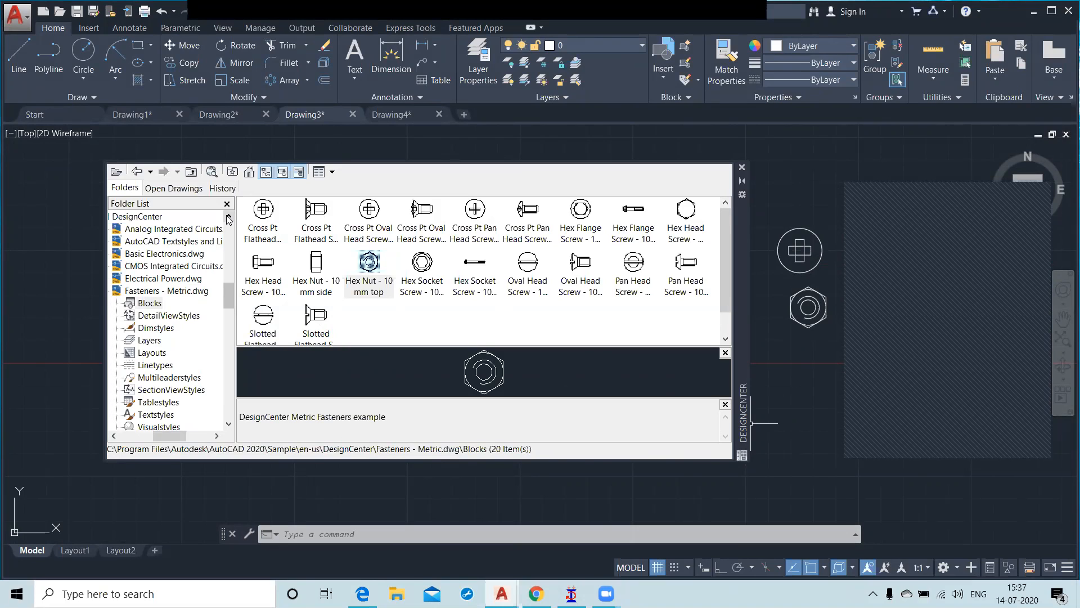
left_click(191, 172)
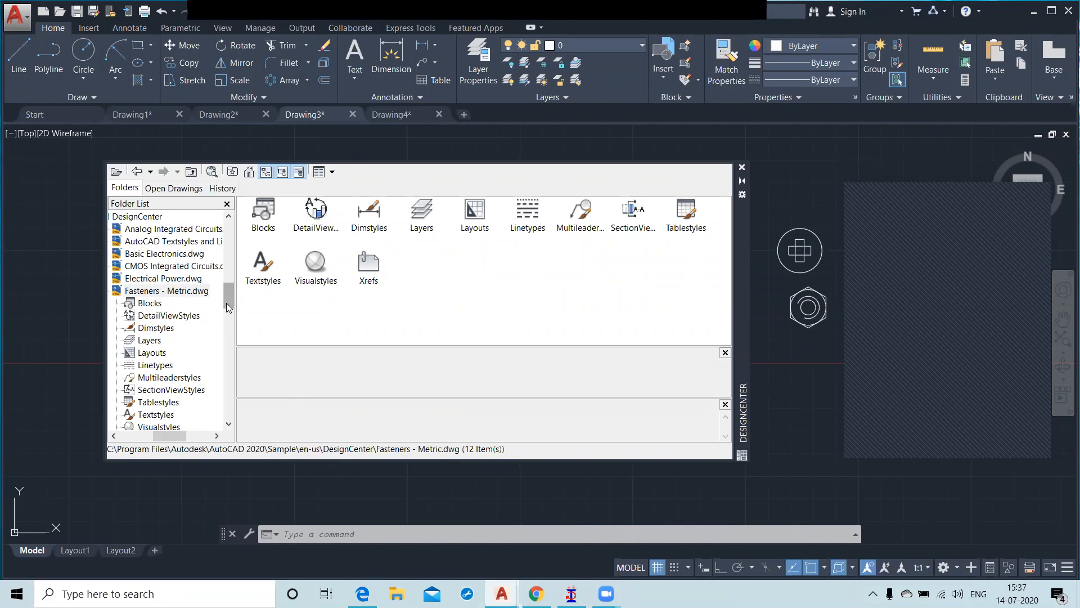
left_click_drag(226, 300, 226, 322)
left_click(157, 304)
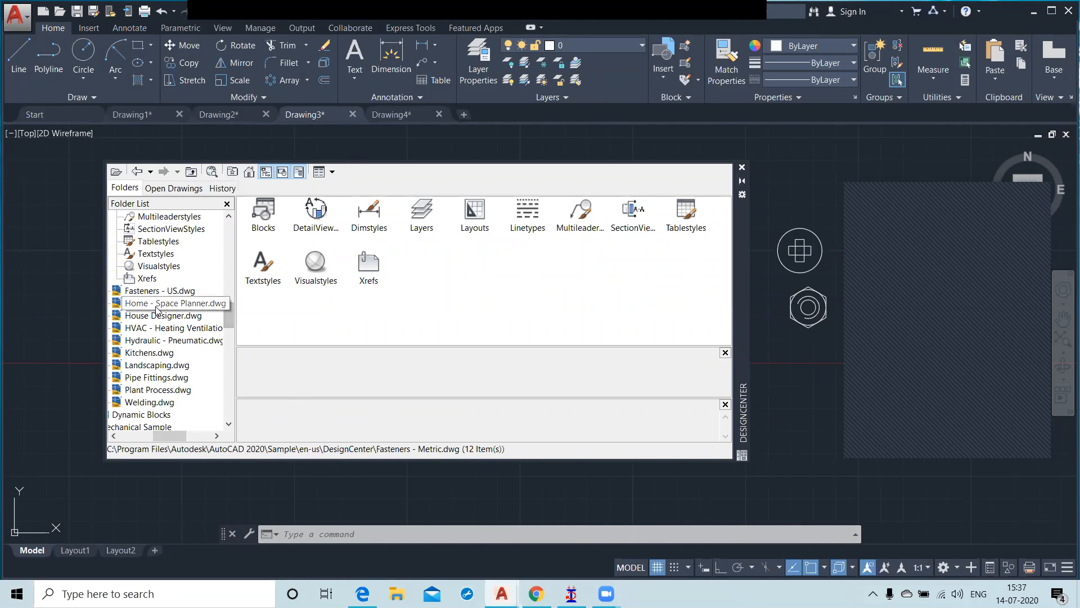
double_click(262, 219)
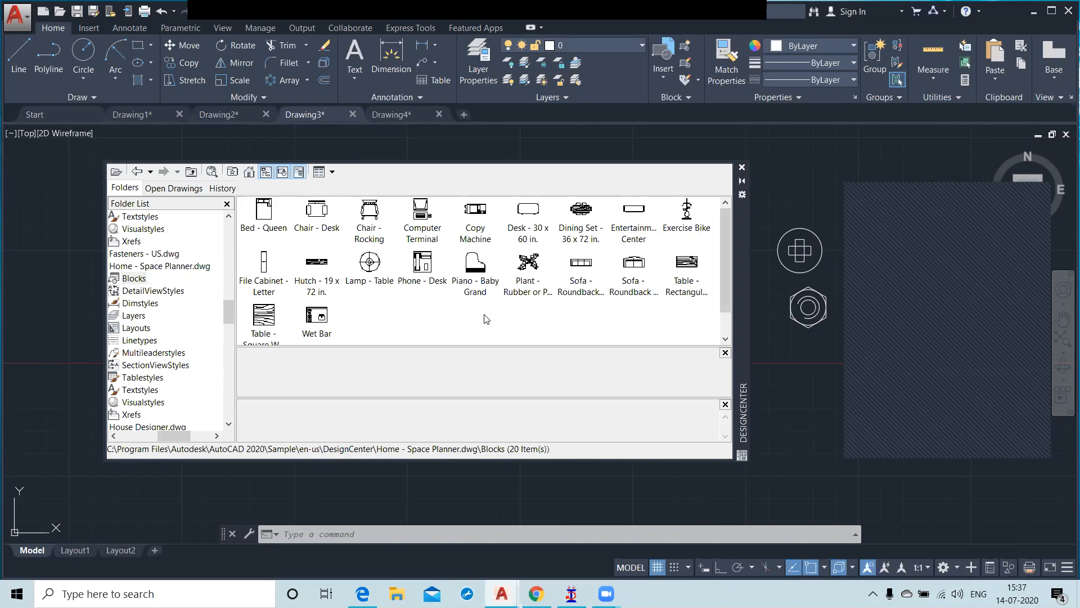
Step: Insert the Sofa - Roundback Loveseat 5 ft block at scale 1 just below the two fasteners and close DesignCenter
double_click(630, 264)
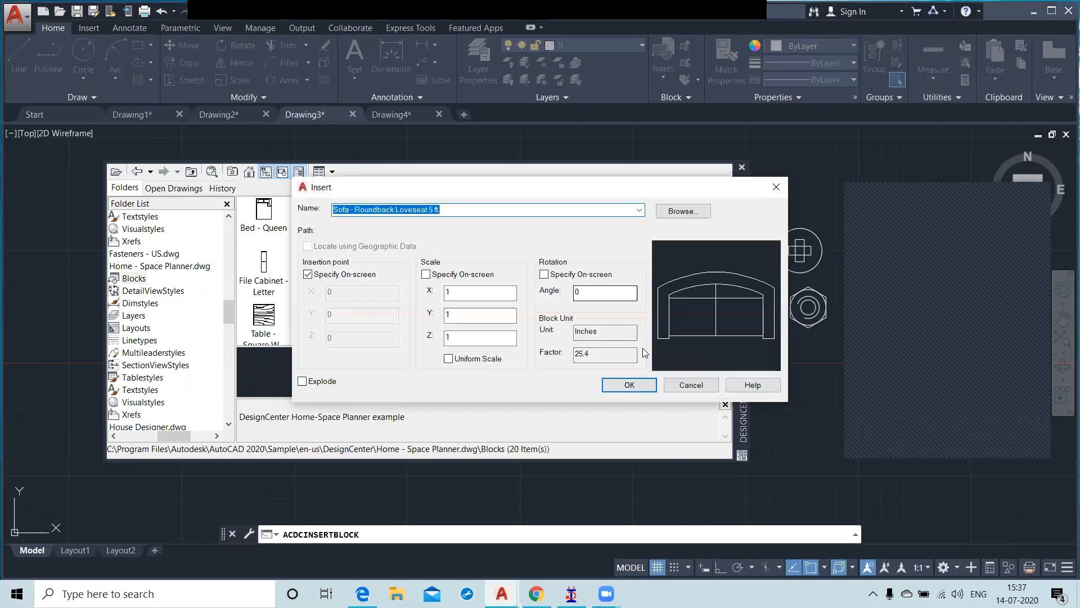
left_click(629, 384)
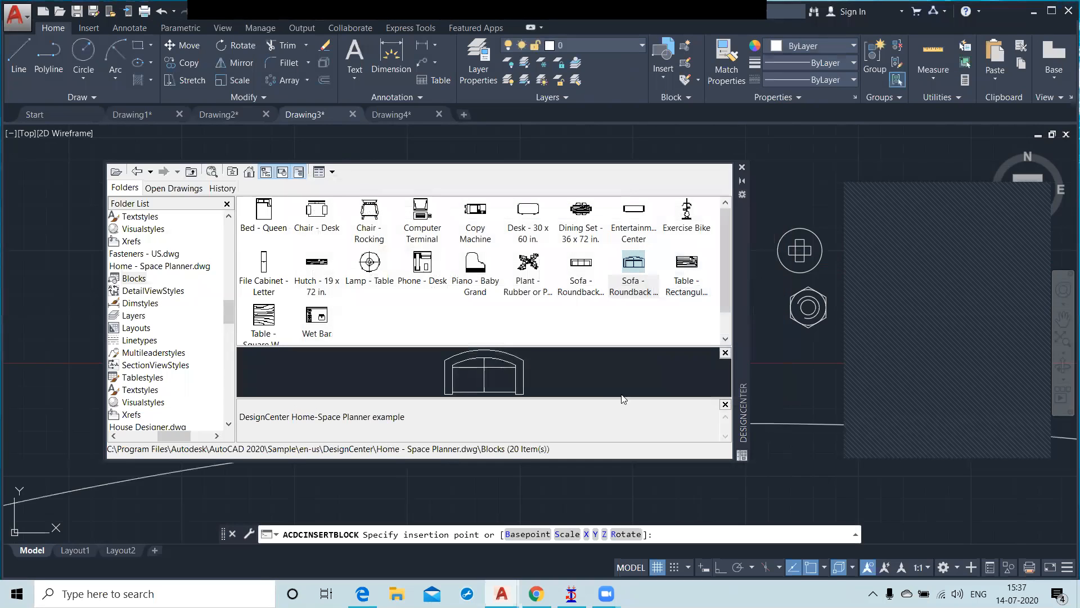
left_click(431, 494)
middle_click(432, 495)
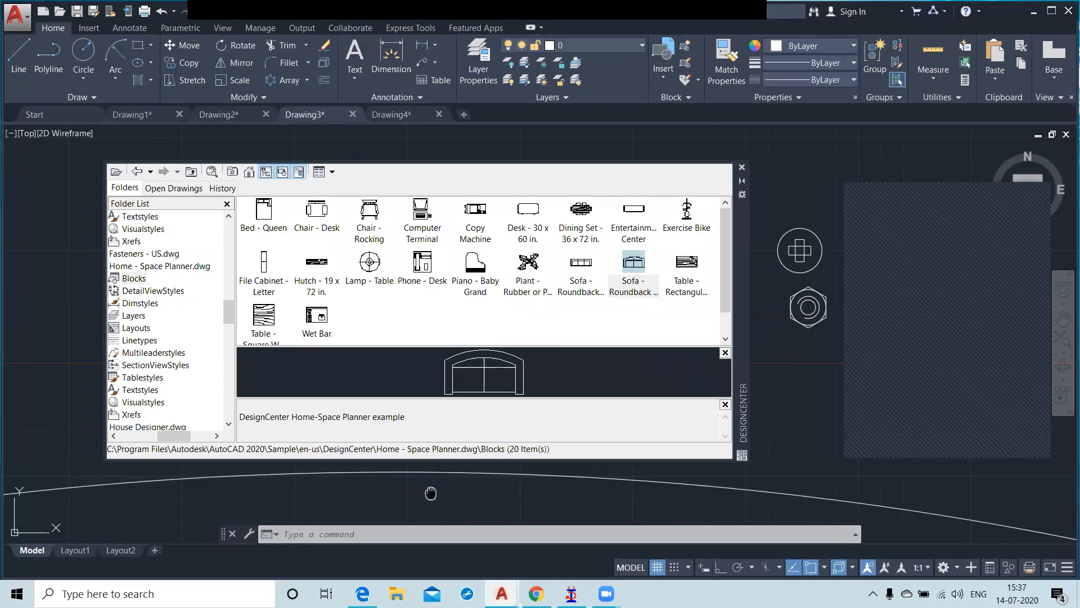
middle_click(431, 495)
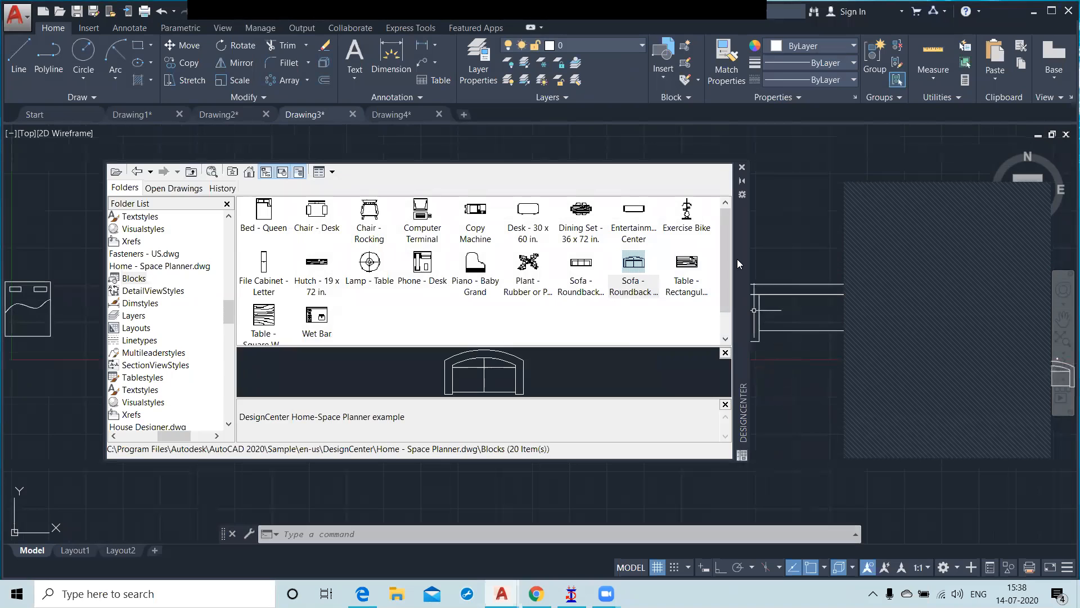
left_click_drag(743, 255, 661, 254)
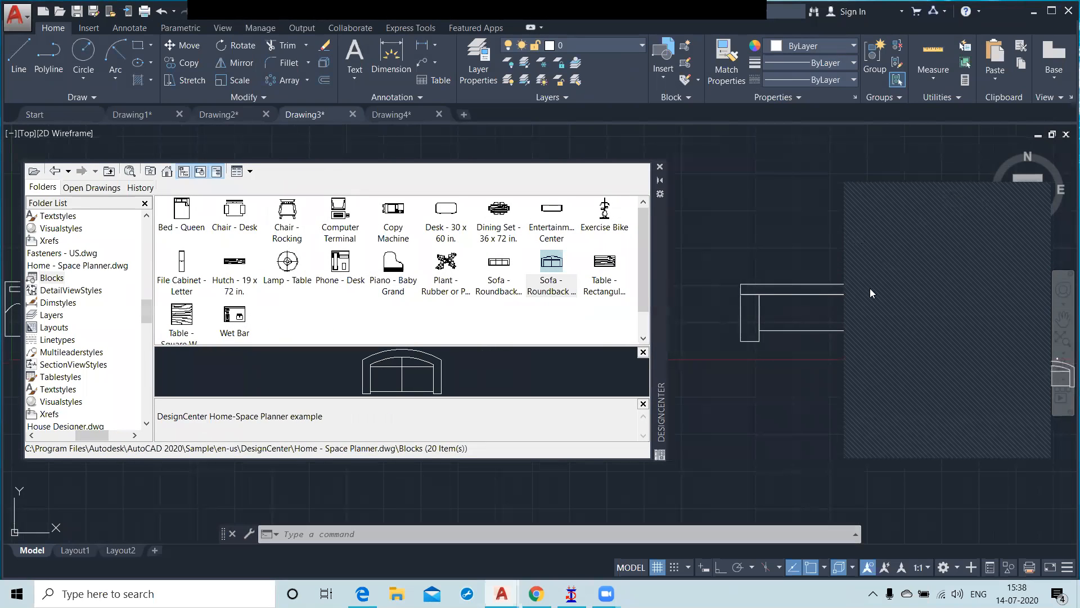
scroll(837, 375, "down", 1)
scroll(995, 378, "up", 2)
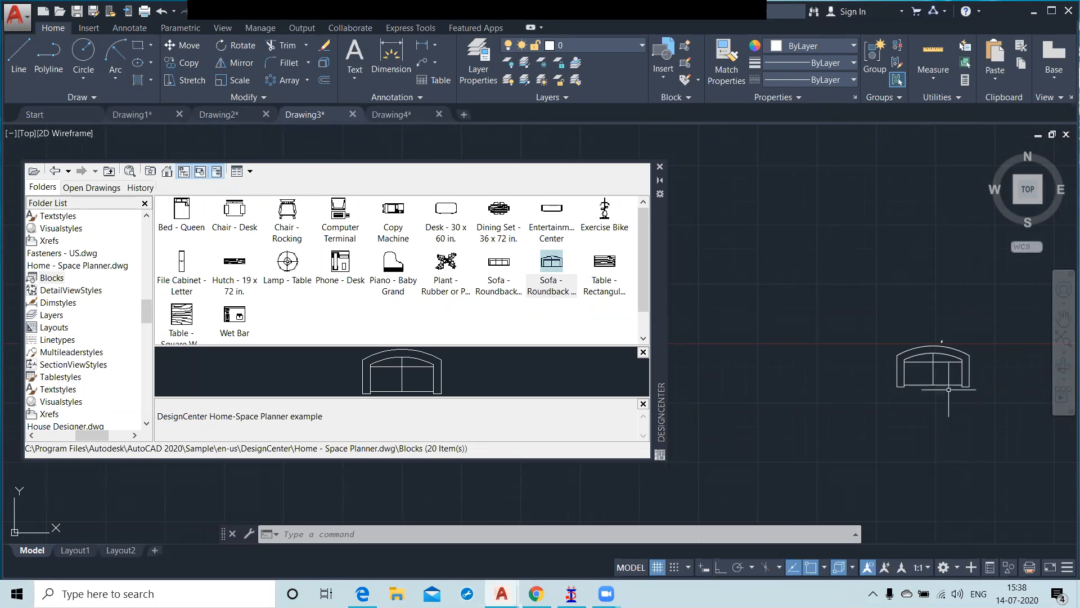
left_click(660, 167)
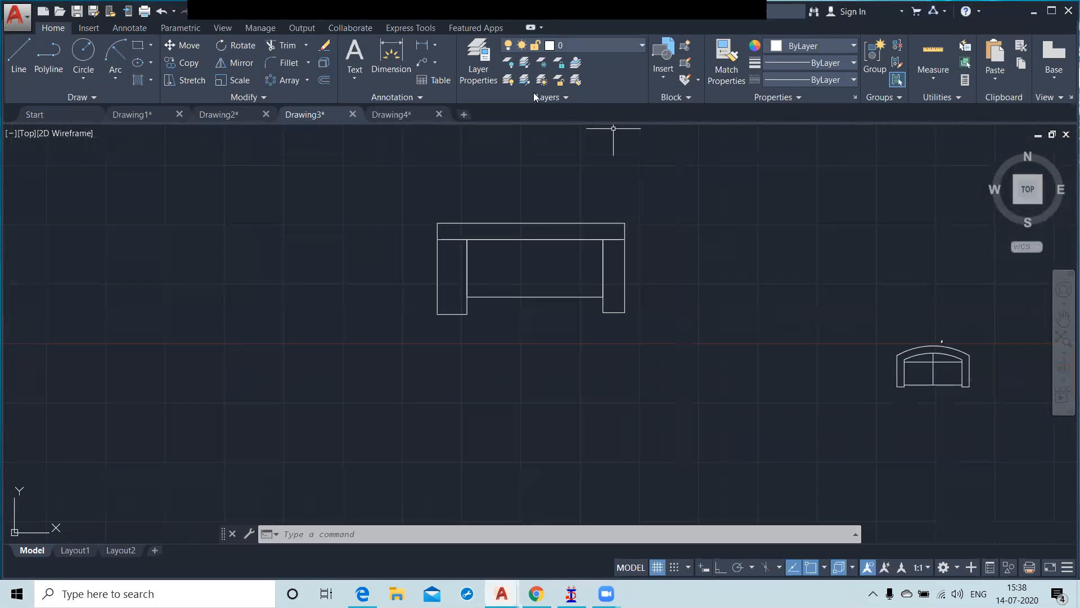
Step: Locate the DesignCenter command among the ribbon's palette tools and reopen DesignCenter with it
left_click(410, 28)
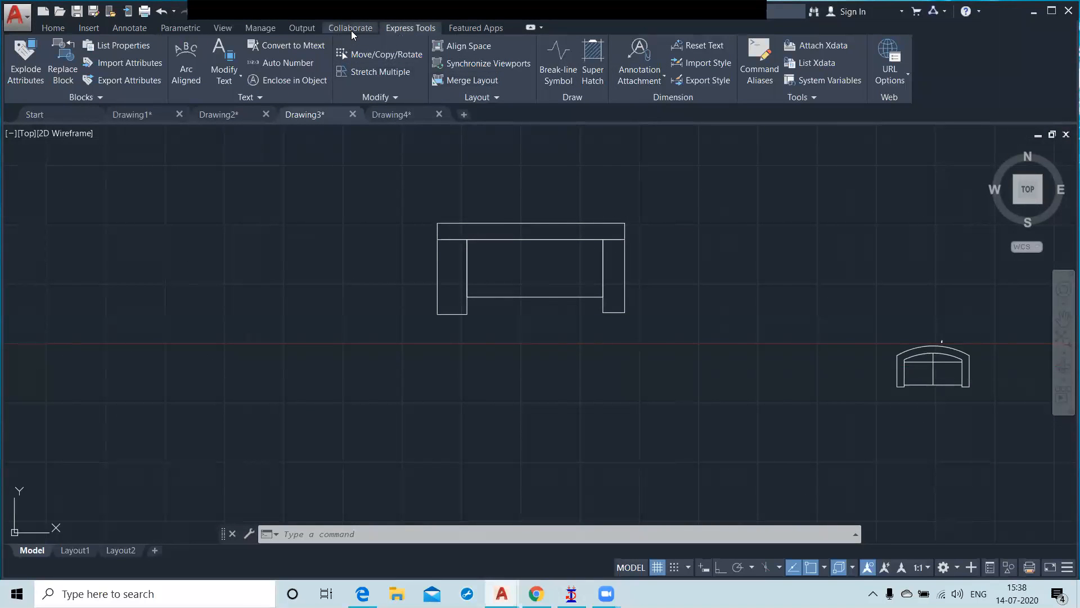
left_click(333, 29)
left_click(304, 28)
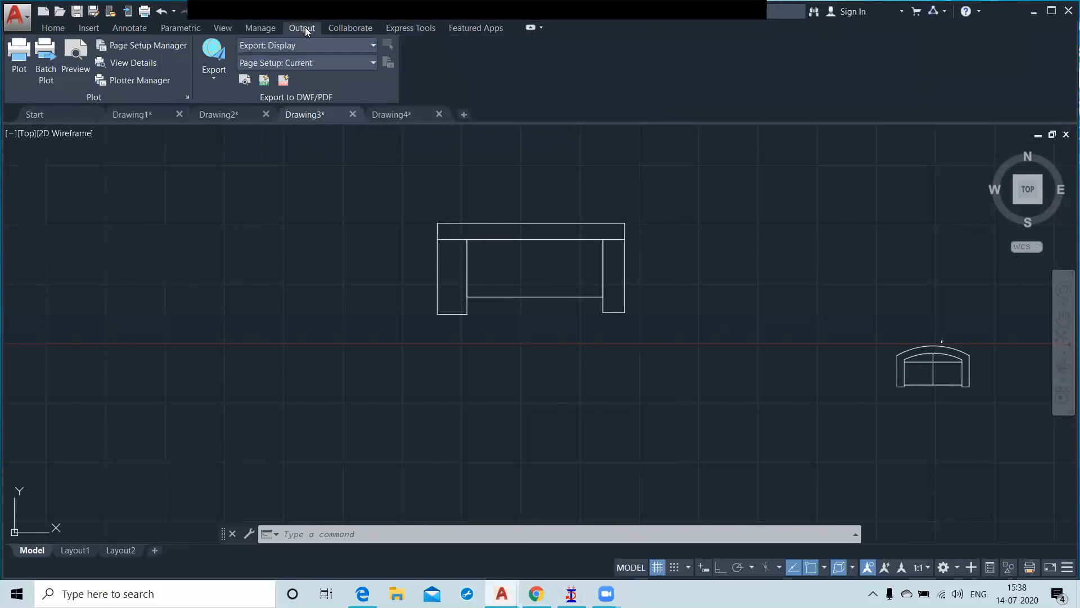
left_click(268, 28)
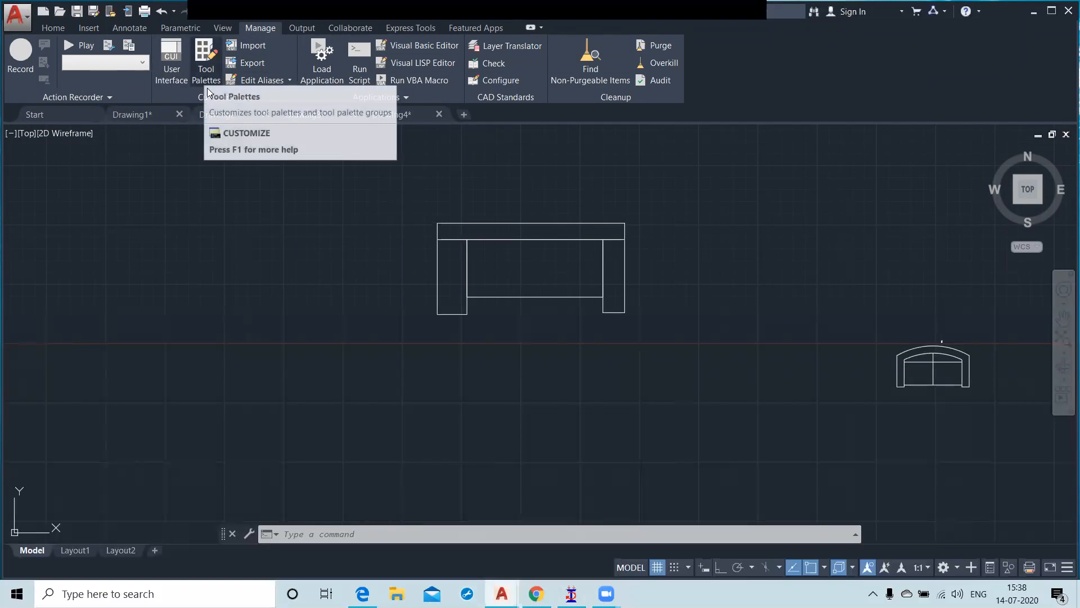
left_click(219, 28)
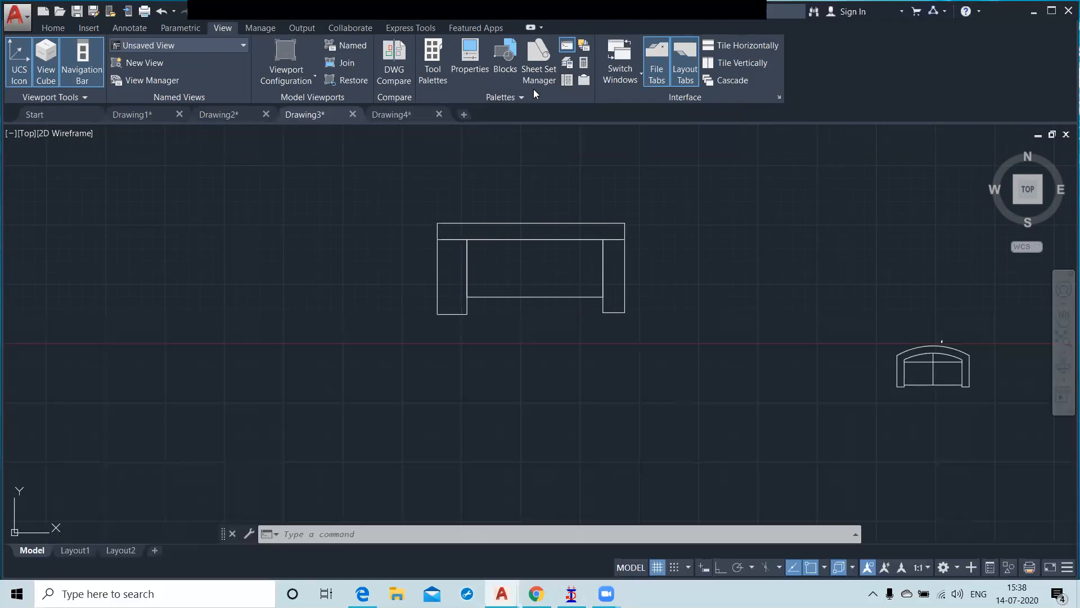
left_click(567, 81)
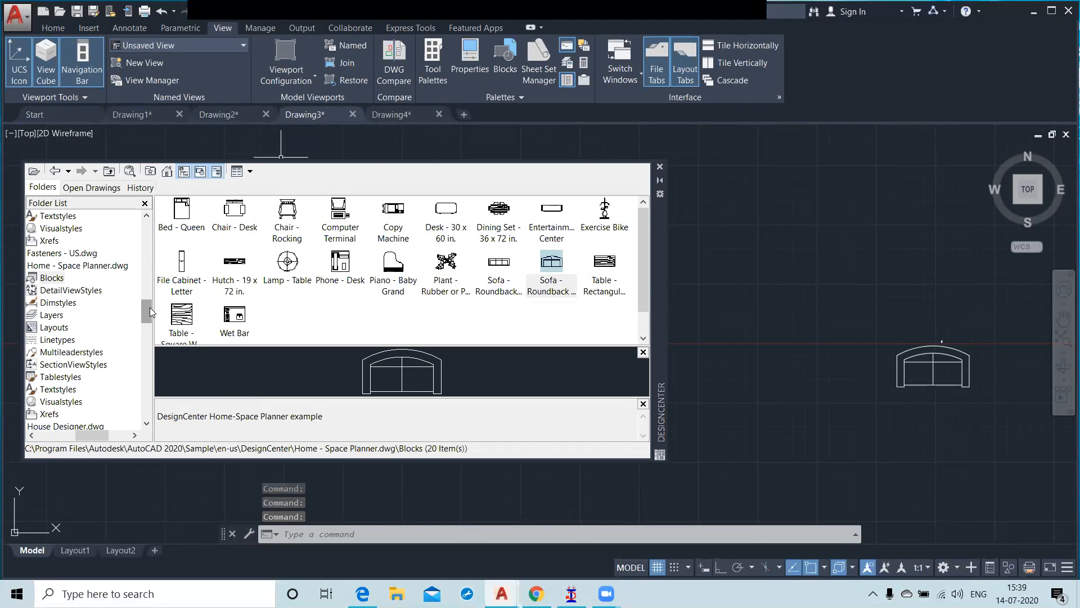
Step: List the blocks contained in the House Designer sample drawing and look through its doors, sinks, toilets and windows
scroll(150, 307, "down", 3)
left_click_drag(93, 441, 86, 441)
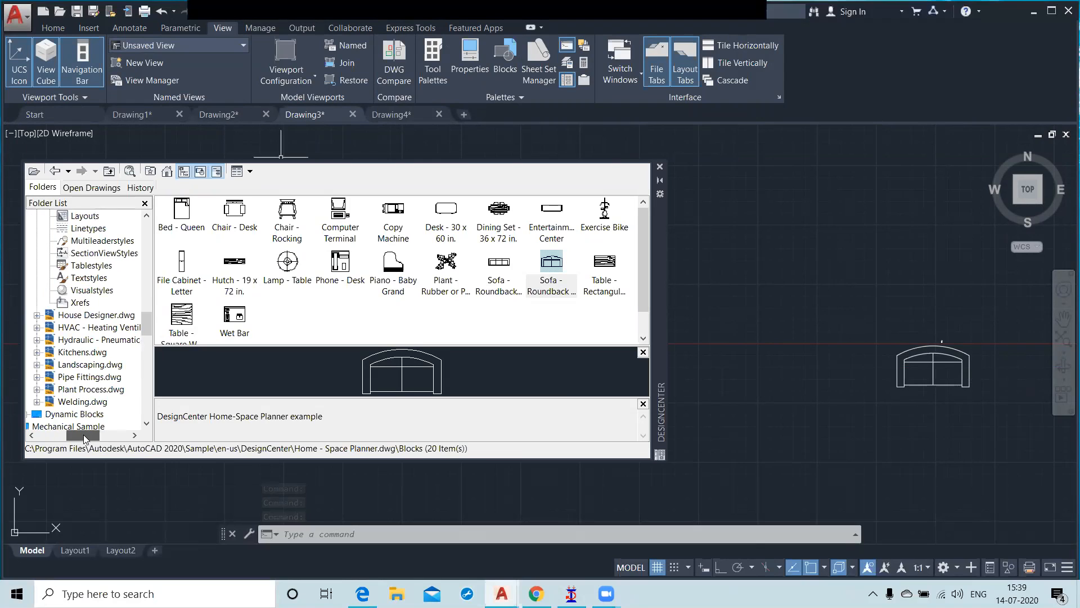
left_click(95, 316)
double_click(182, 225)
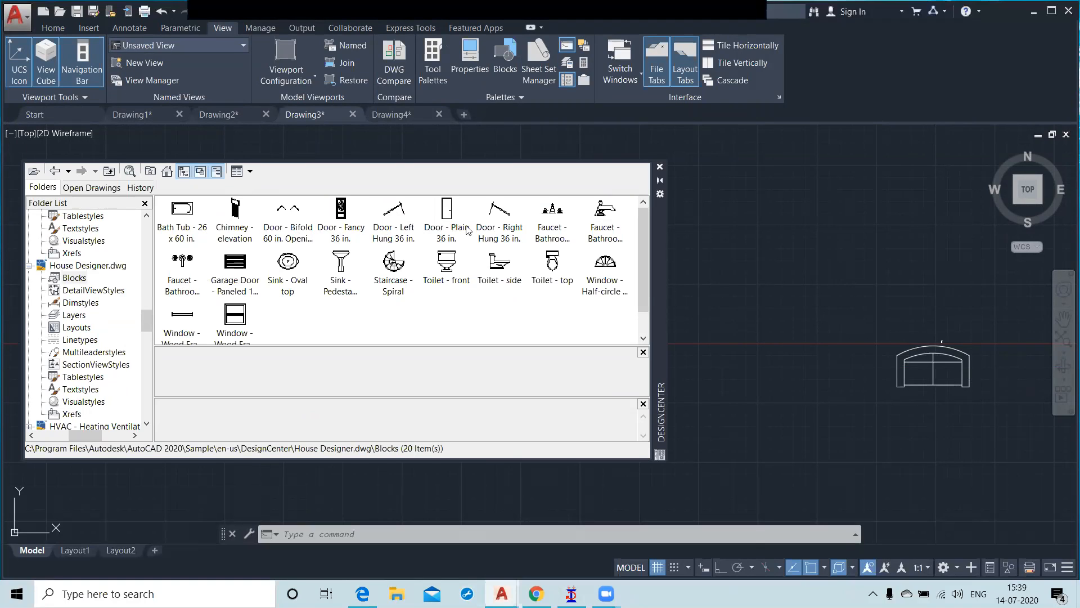
scroll(492, 236, "down", 1)
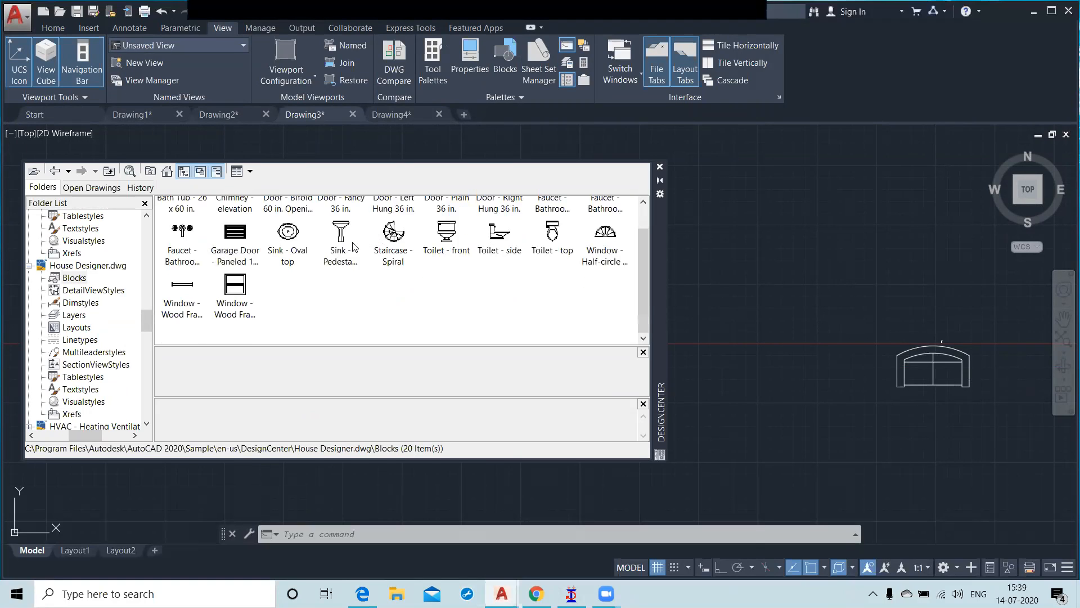
Step: Insert the Toilet - top block above and to the left of the roundback loveseat
double_click(554, 239)
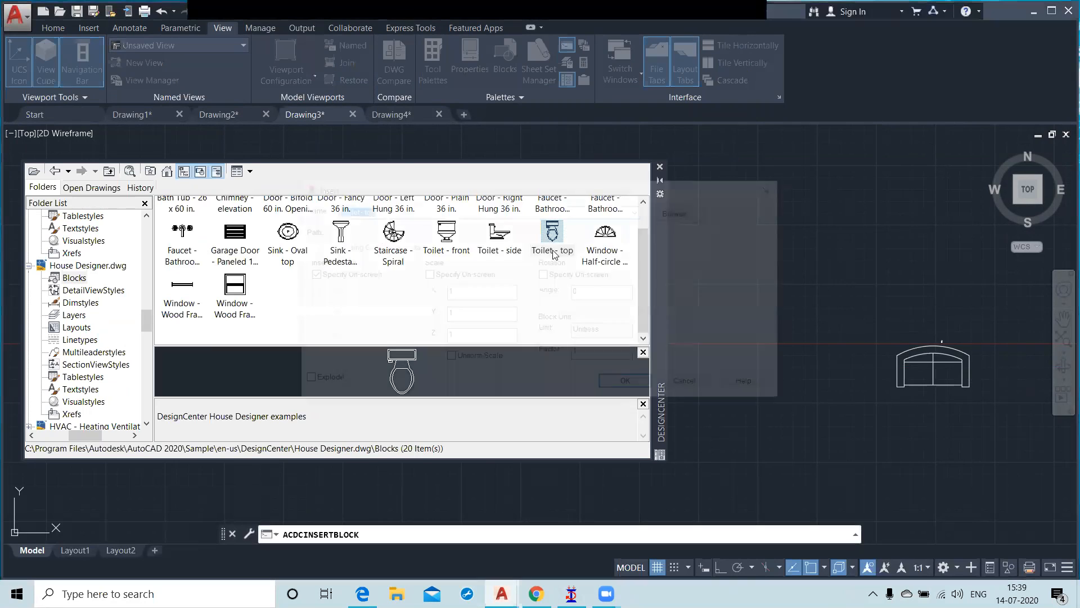
left_click(621, 385)
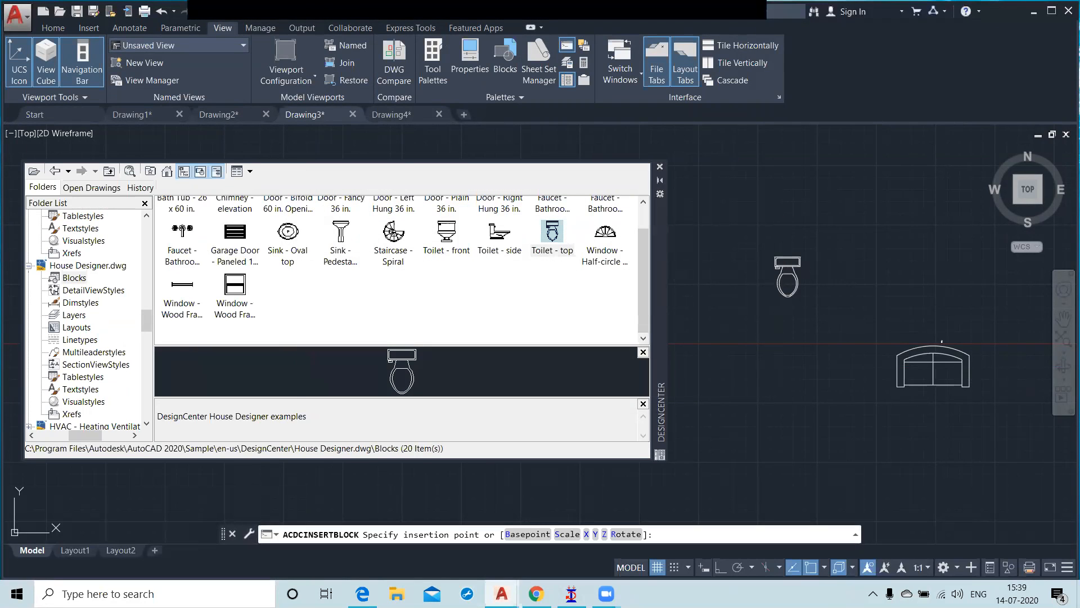
left_click(788, 260)
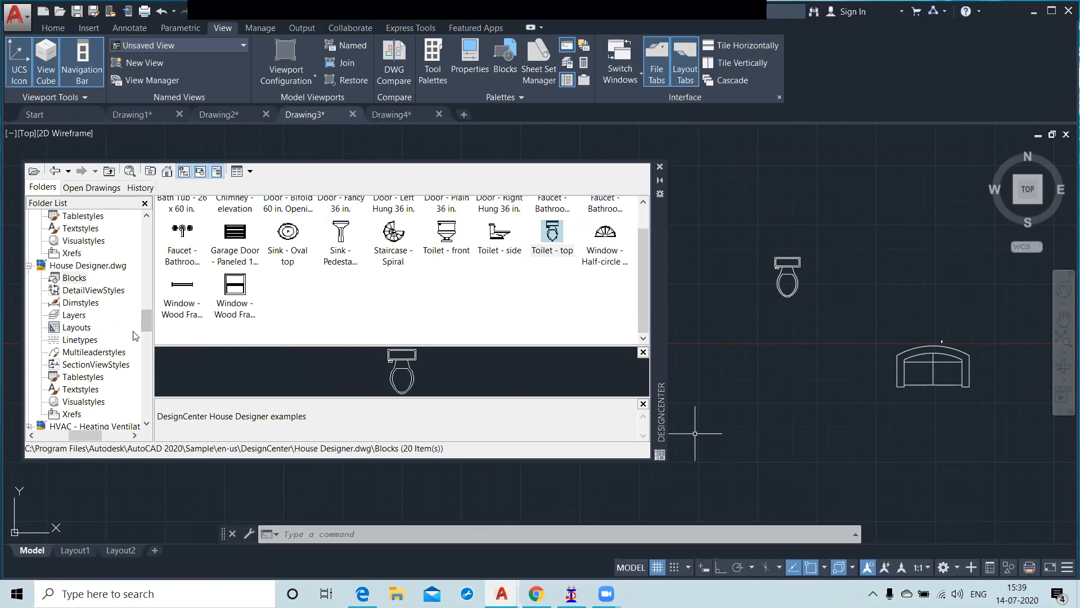
Step: List the blocks contained in the HVAC - Heating Ventilation Air Conditioning sample drawing
left_click_drag(143, 311, 147, 330)
left_click(93, 303)
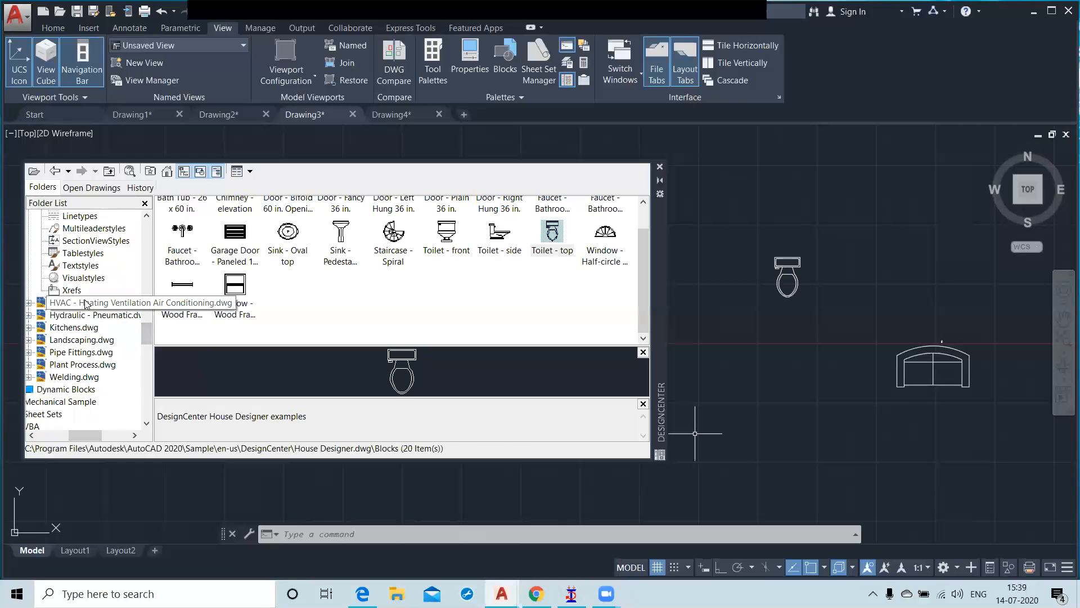
double_click(184, 225)
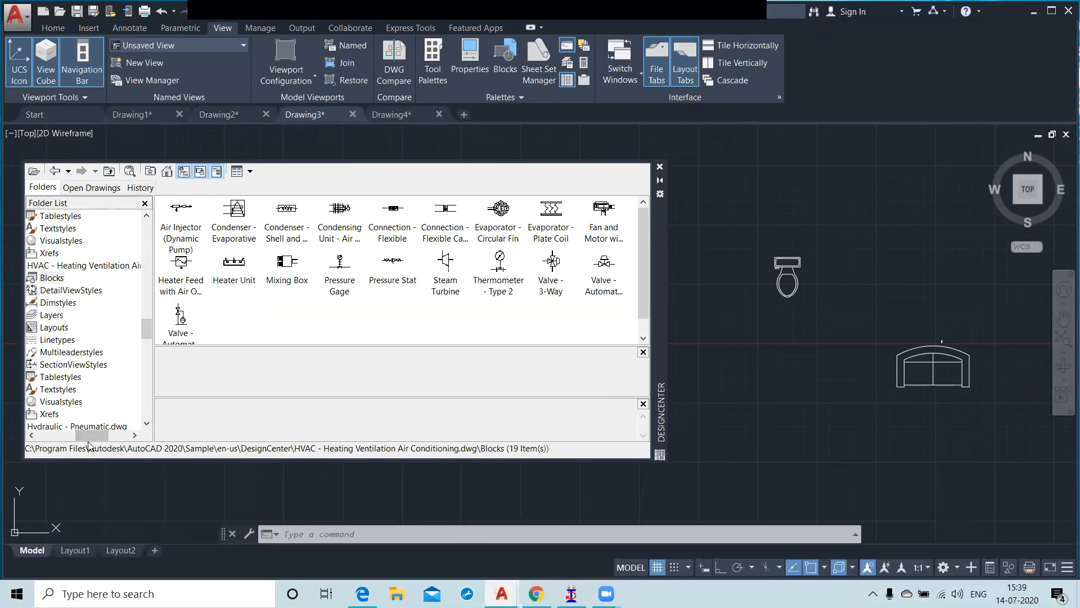
Step: List the blocks contained in the Hydraulic - Pneumatic sample drawing
left_click_drag(91, 435, 85, 434)
left_click_drag(147, 328, 147, 338)
double_click(76, 340)
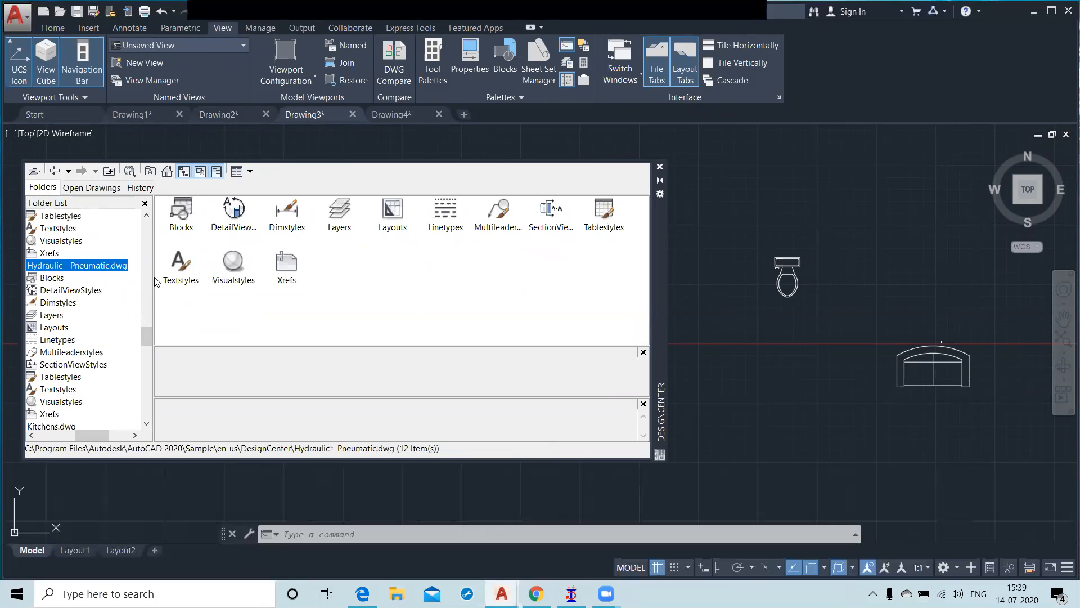
double_click(184, 225)
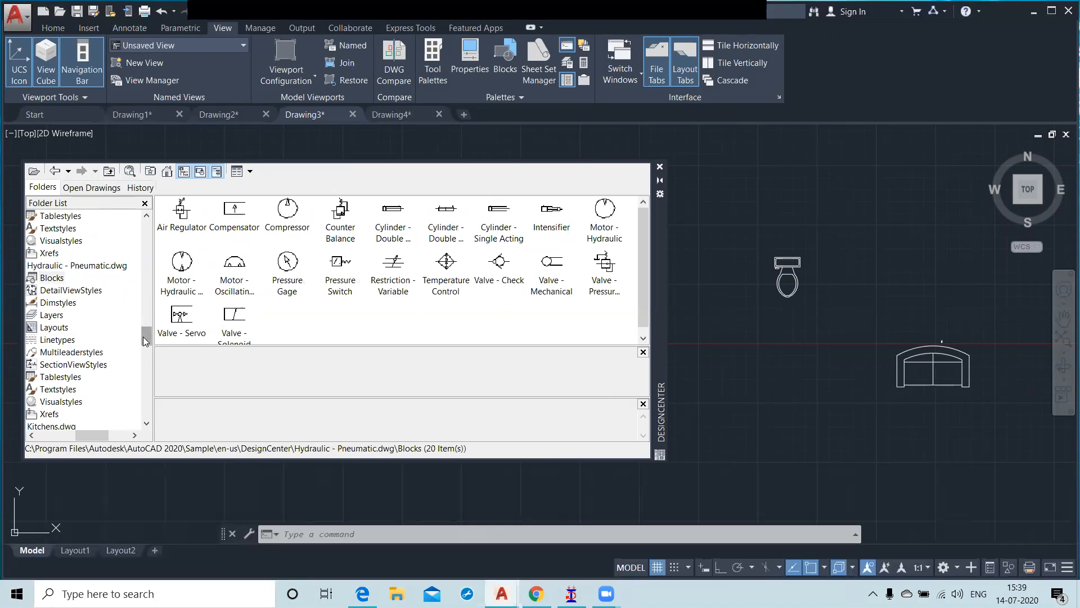
Step: Find Kitchens.dwg among the DesignCenter sample drawings and list the blocks it contains
left_click_drag(147, 335, 147, 349)
left_click_drag(107, 429, 92, 430)
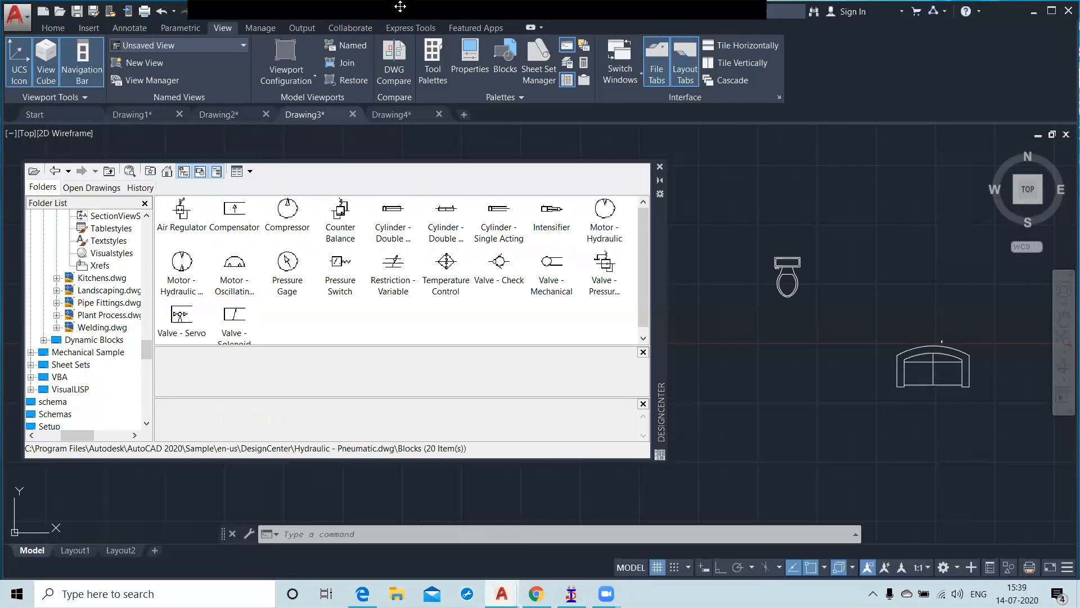
double_click(98, 277)
left_click(101, 277)
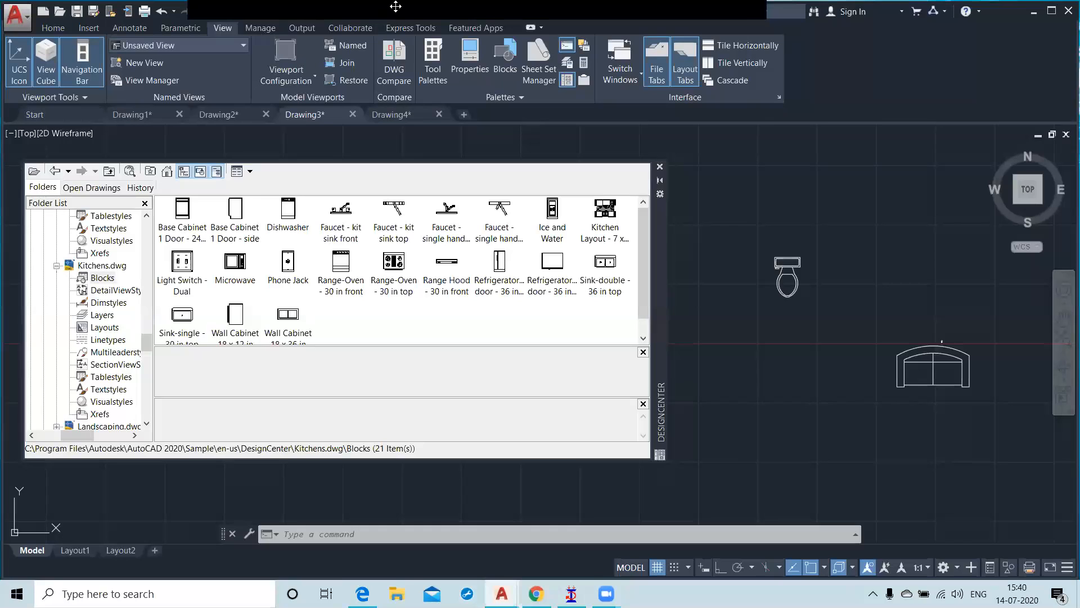
Step: Move the DesignCenter palette slightly toward the toilet block, close it and reopen it
mouse_move(457, 9)
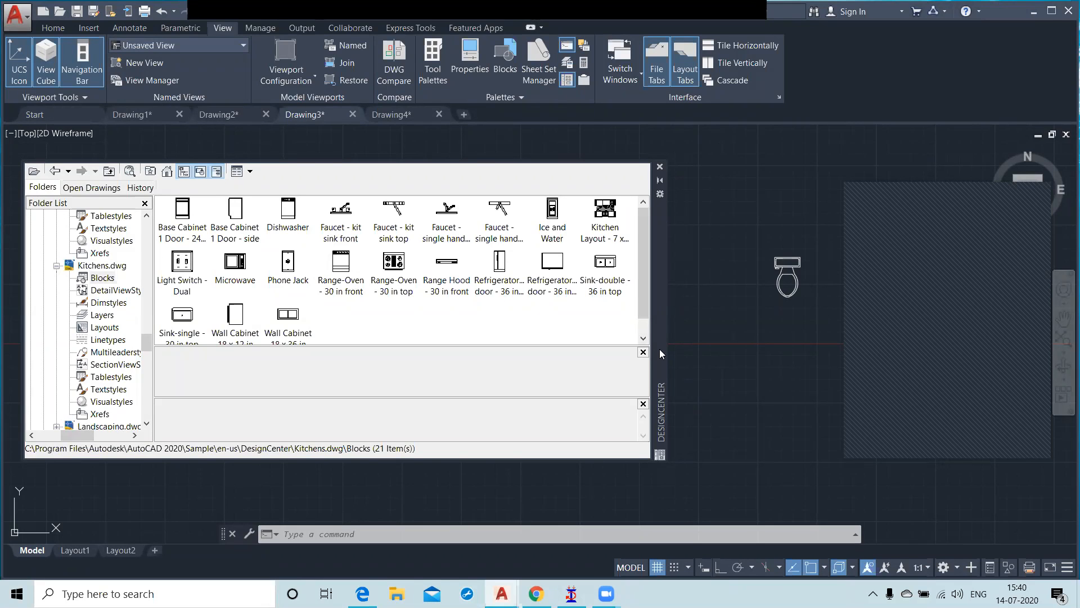
left_click_drag(659, 349, 709, 335)
left_click(710, 153)
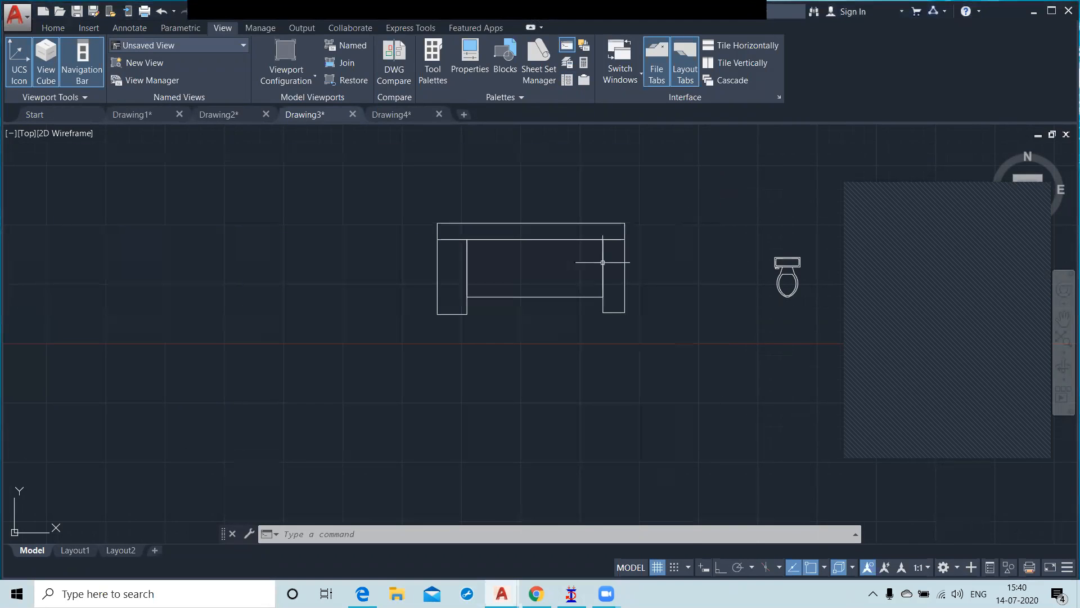
key("ctrl+2")
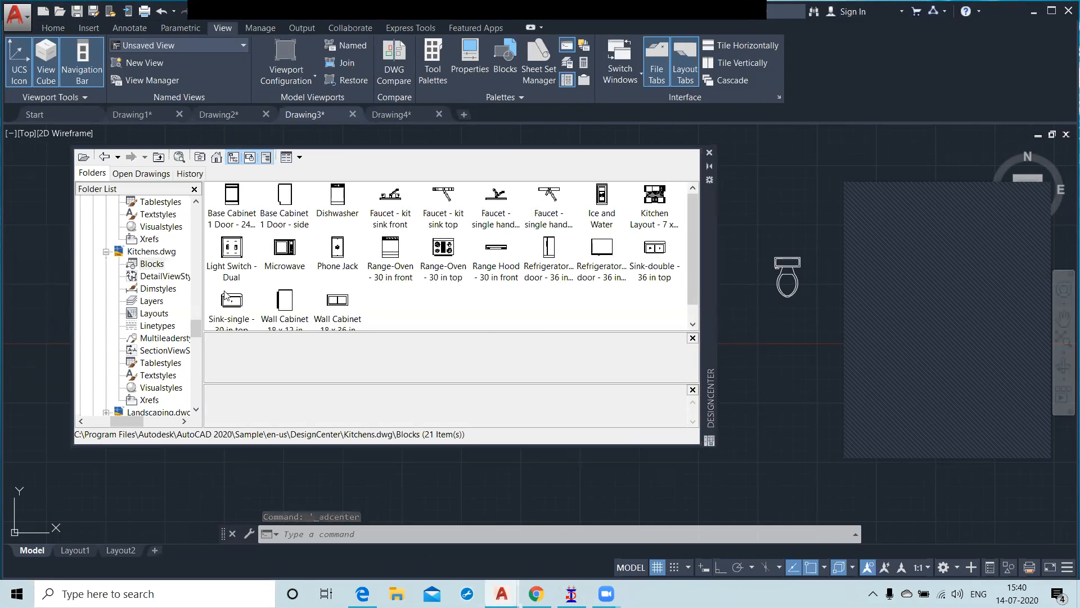
Step: Go back through the visited DesignCenter locations and up the folder levels to the Desktop
left_click(104, 159)
left_click(105, 159)
left_click(104, 159)
left_click(105, 158)
left_click(105, 158)
left_click(105, 158)
left_click(158, 157)
left_click(158, 157)
left_click(158, 157)
left_click(158, 157)
left_click(158, 158)
left_click(158, 158)
left_click(158, 157)
left_click(159, 157)
left_click(158, 157)
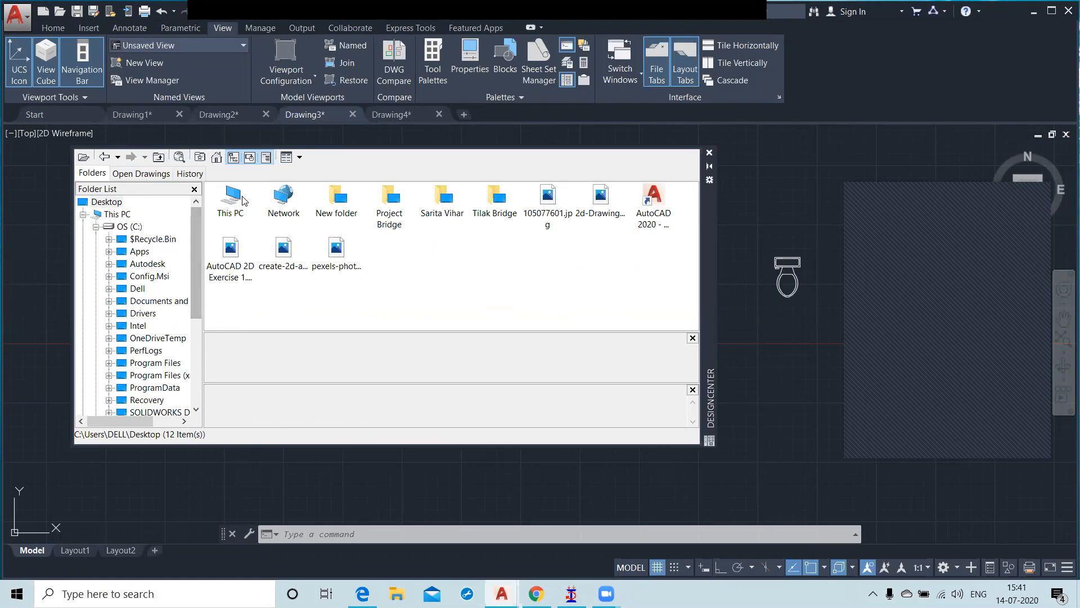
Step: Browse from This PC to C:\Program Files\Autodesk\AutoCAD 2020\Sample\en-us\DesignCenter, look over its sample drawings, and close DesignCenter
left_click(228, 206)
double_click(228, 206)
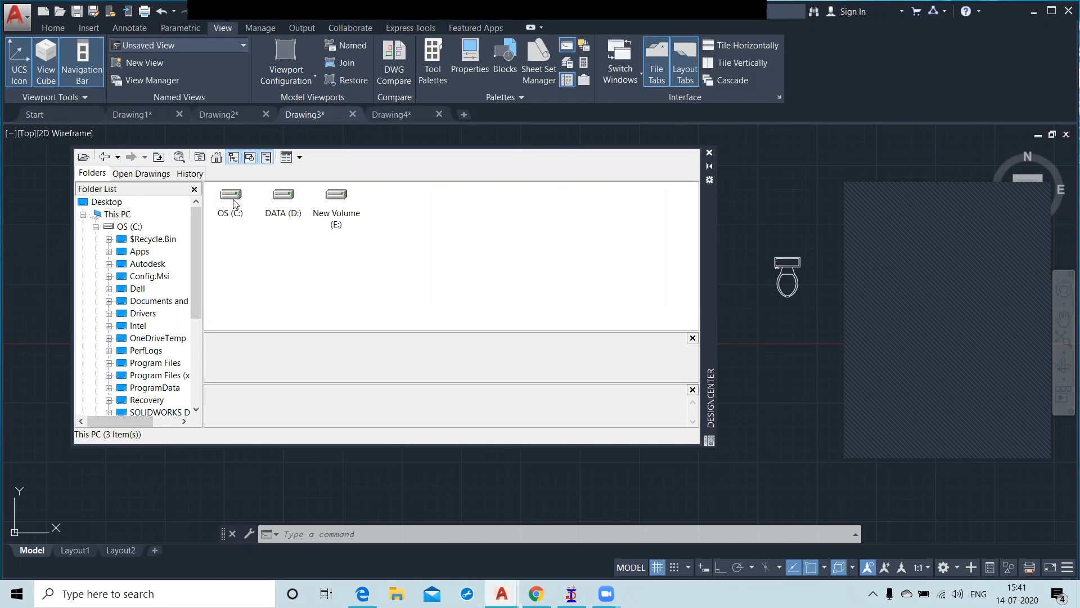
left_click(234, 203)
double_click(234, 202)
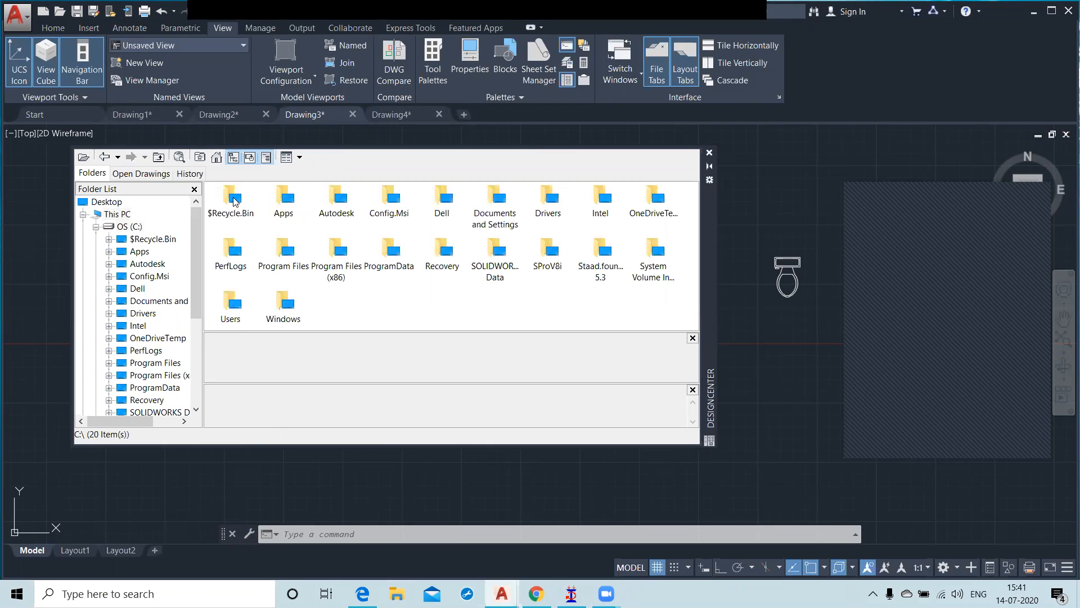
double_click(285, 255)
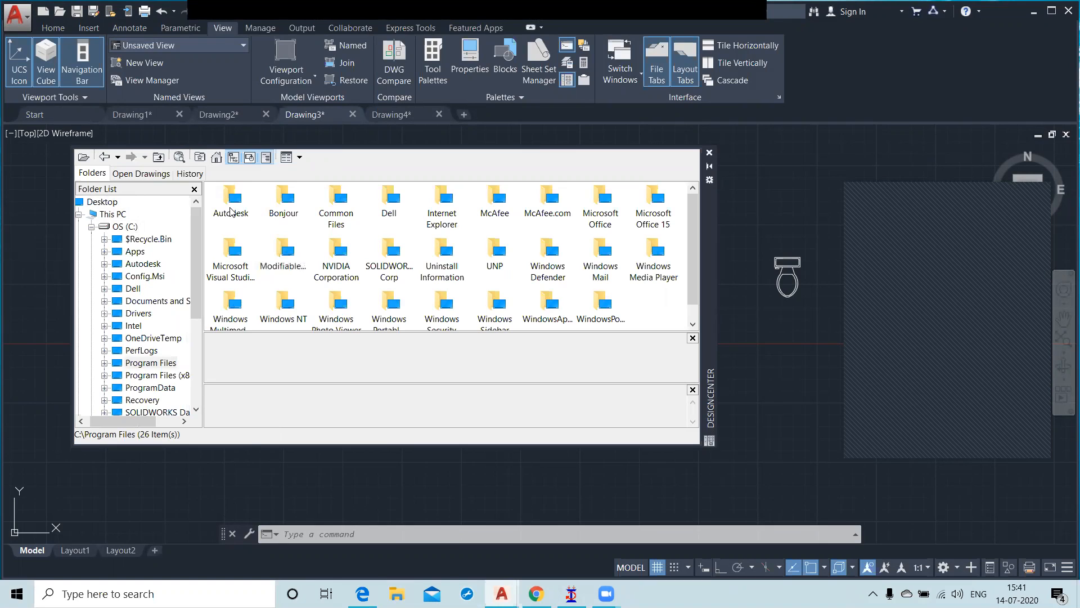
double_click(231, 208)
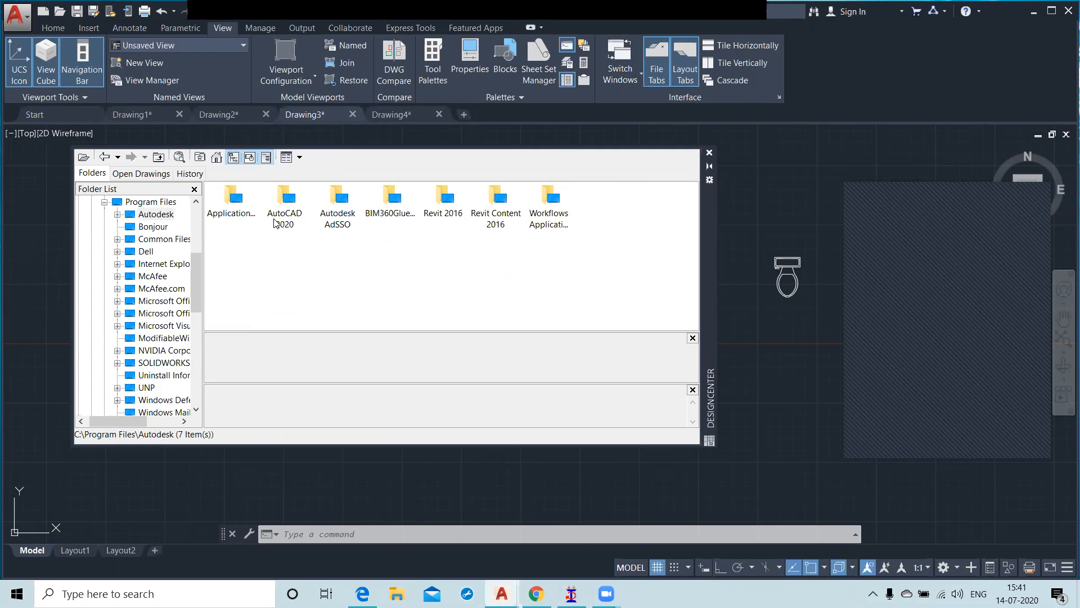
double_click(286, 209)
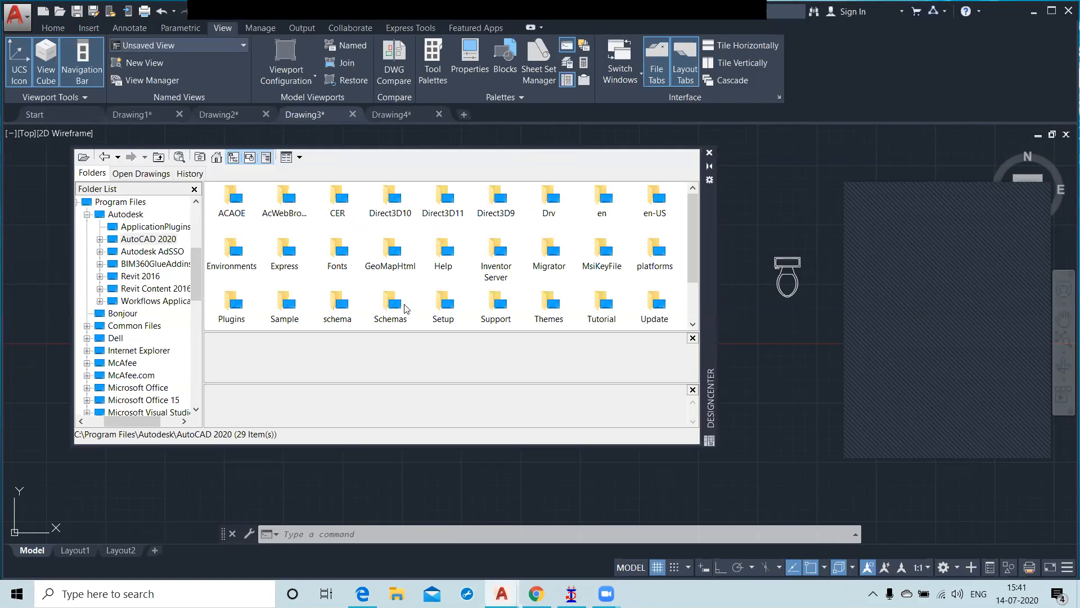
double_click(288, 305)
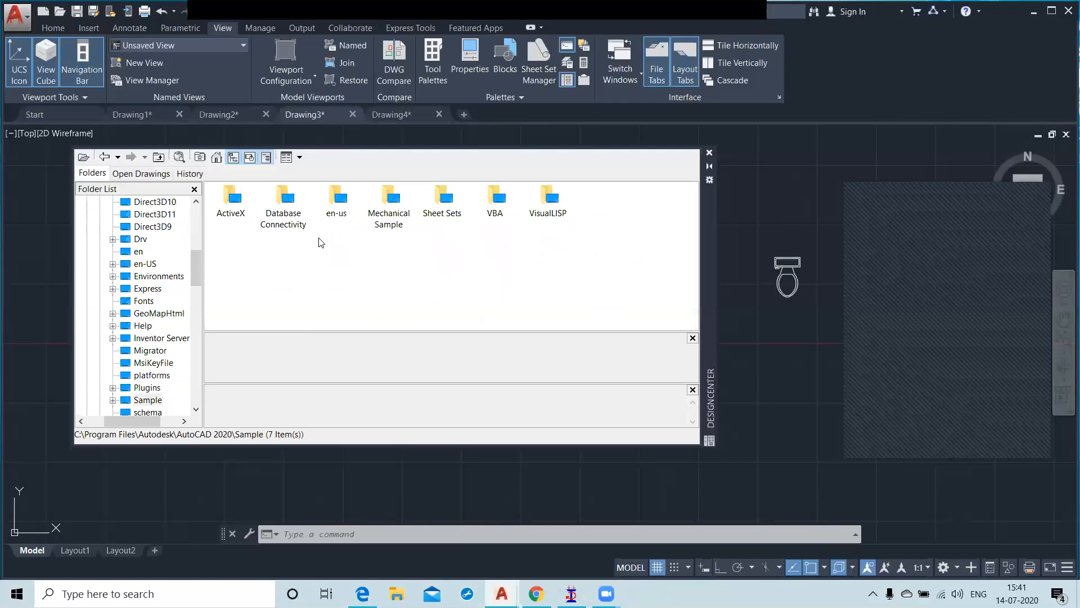
double_click(337, 213)
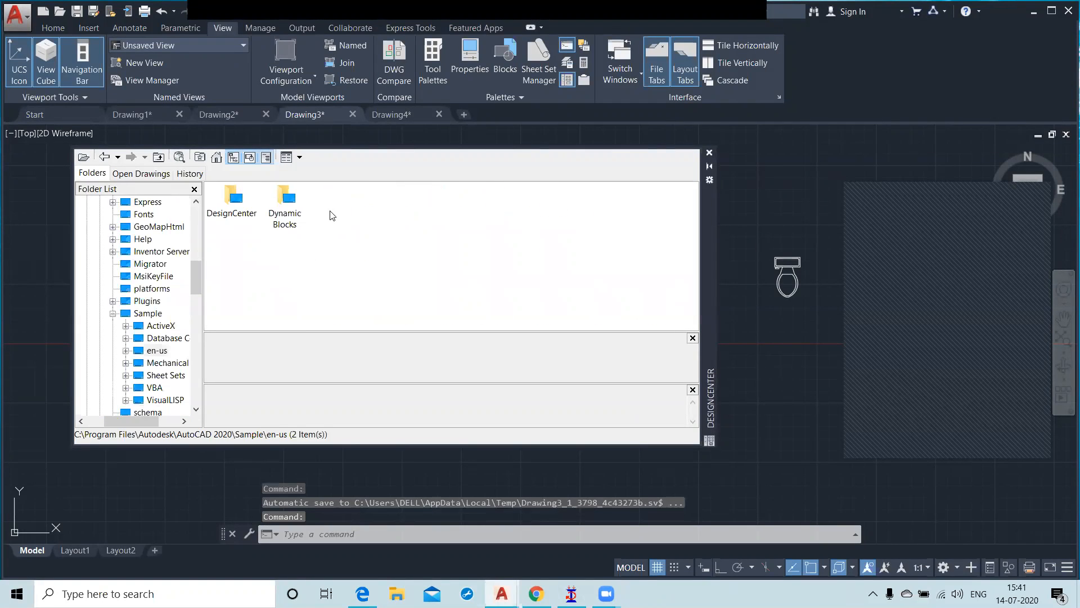
double_click(230, 212)
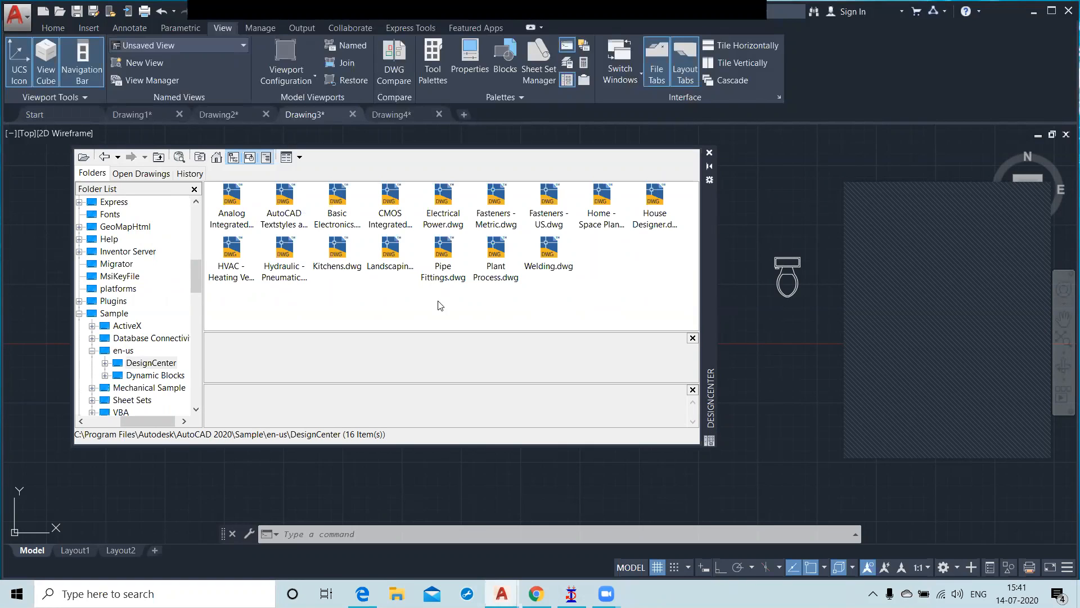
left_click(709, 153)
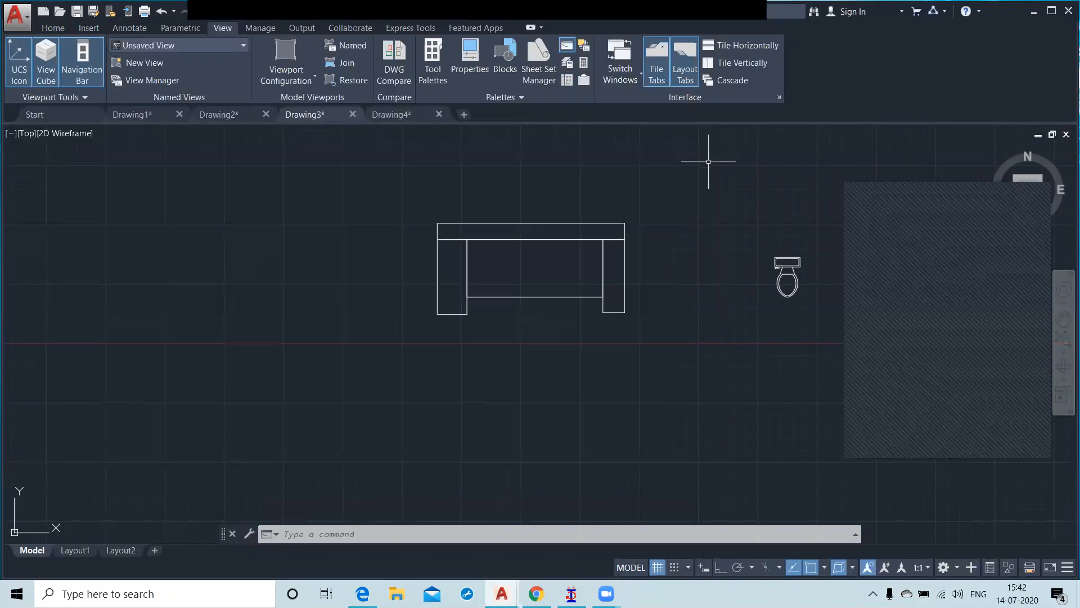